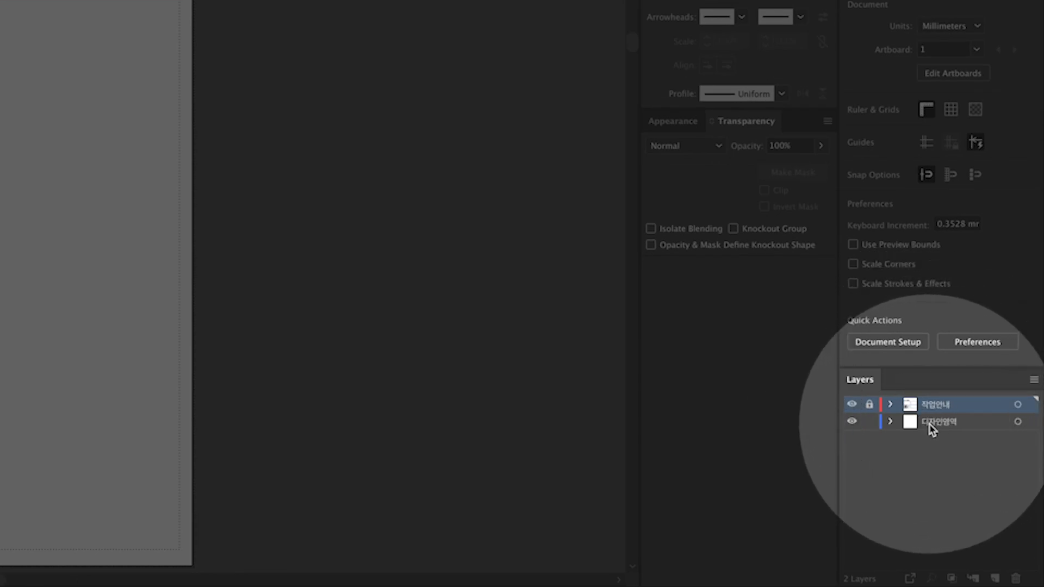
# - Make the 디자인영역 layer active and read the work notes in the frame below the front card
pyautogui.click(931, 429)
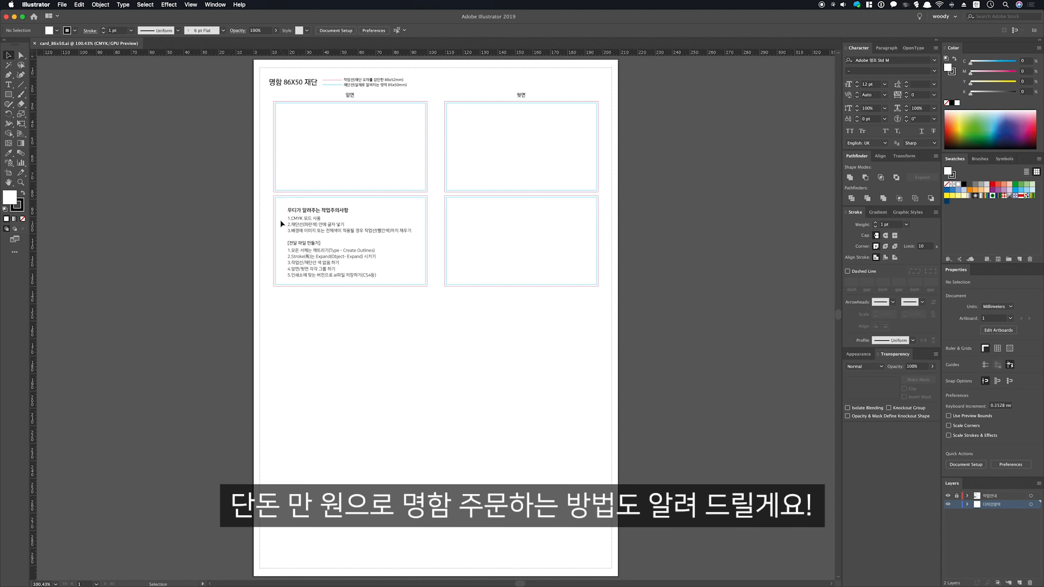
pyautogui.scroll(5, 283, 211)
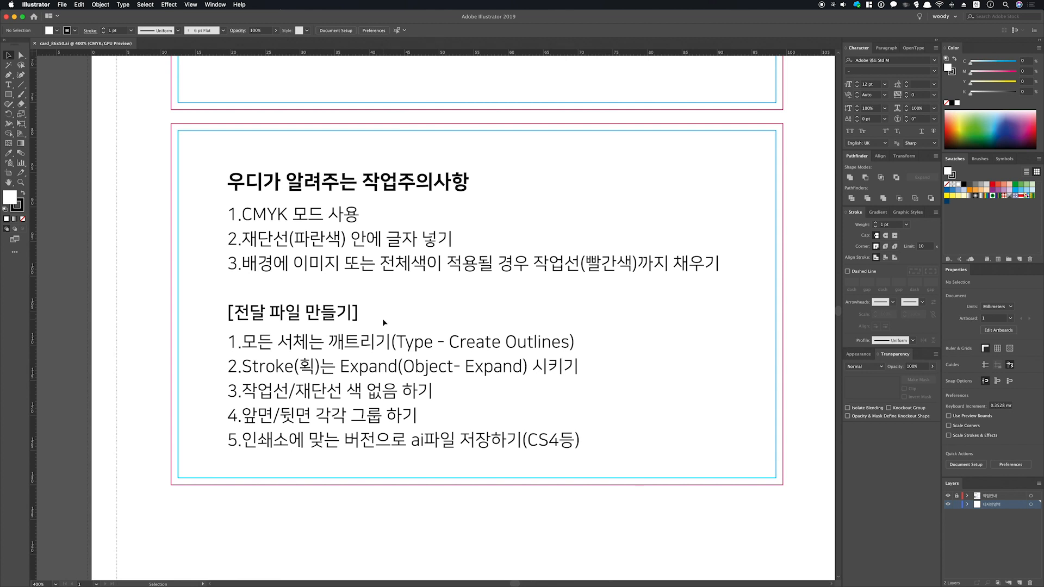
pyautogui.press('super+0')
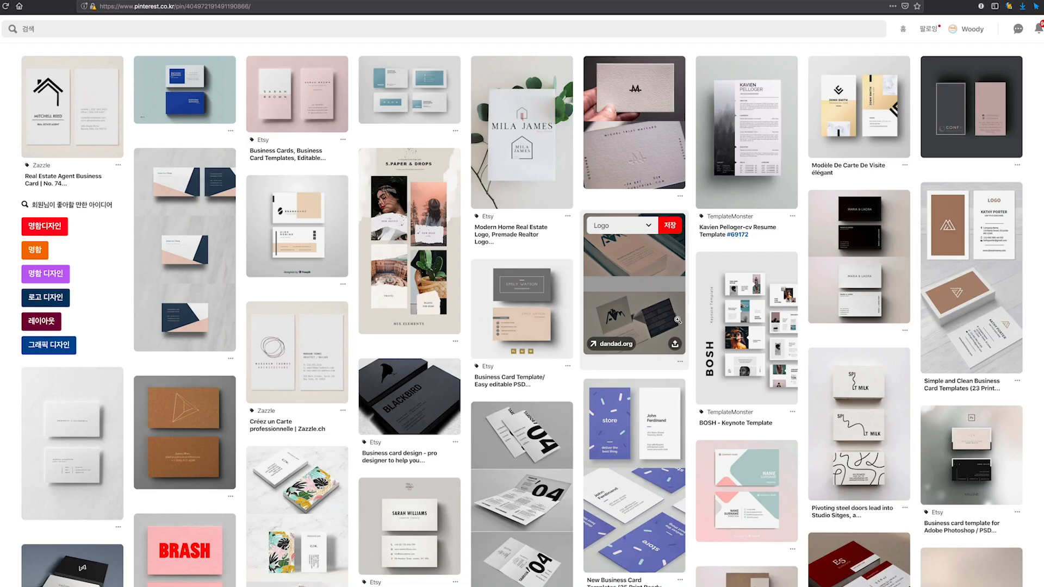
# - Browse business card references on Pinterest, open the Minimal Business Cards pin and look through its similar pins
pyautogui.scroll(-5, 677, 319)
pyautogui.scroll(-5, 677, 319)
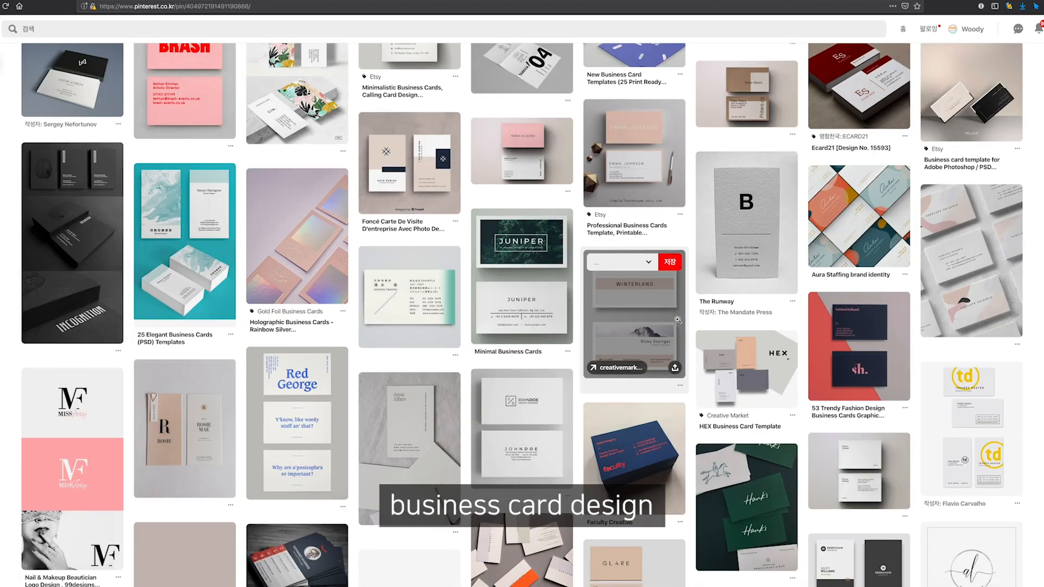
pyautogui.scroll(-1, 678, 320)
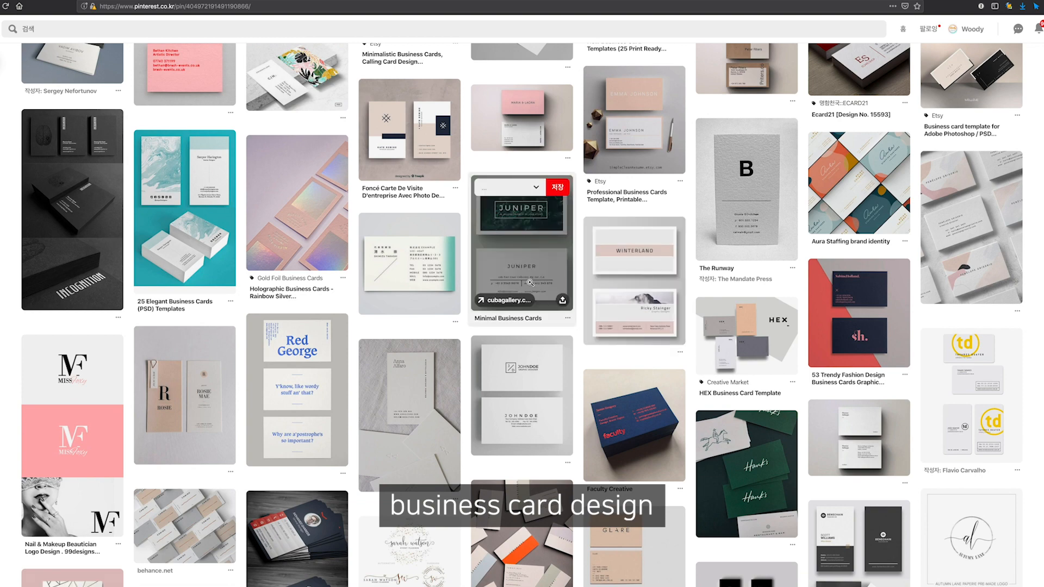
pyautogui.click(530, 282)
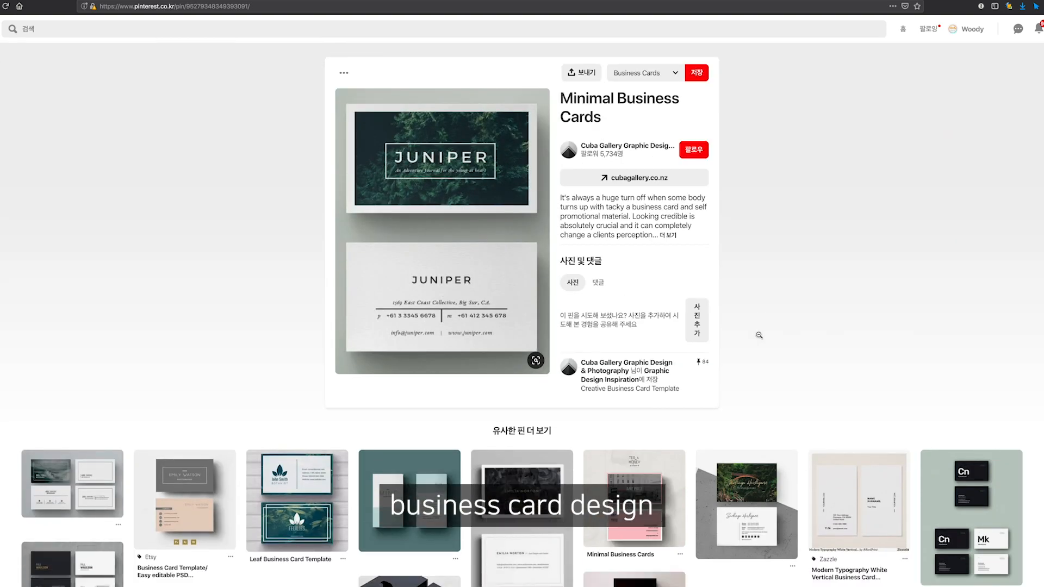
pyautogui.scroll(-5, 759, 333)
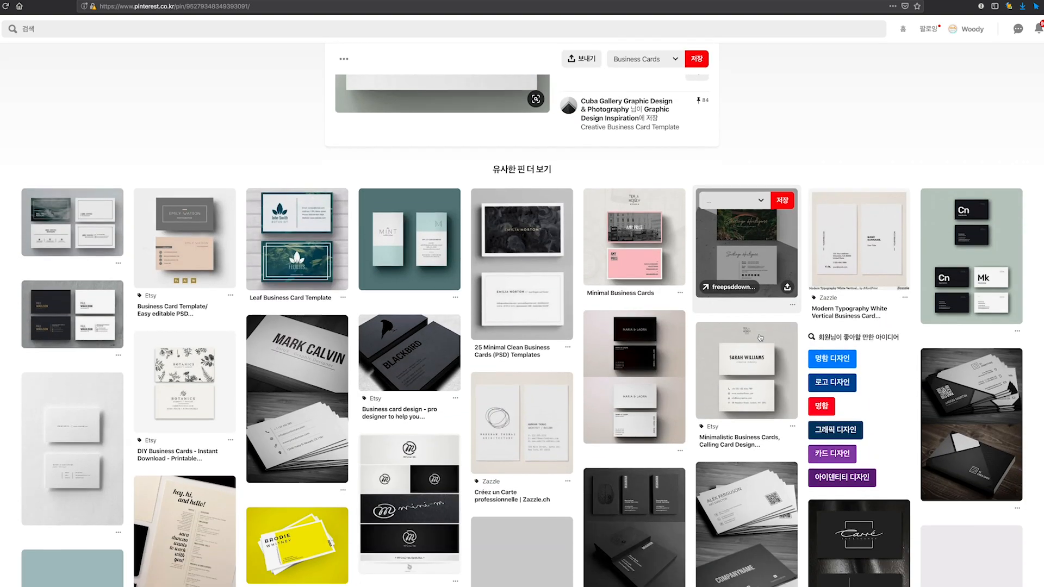
pyautogui.scroll(-2, 759, 334)
pyautogui.scroll(-4, 750, 334)
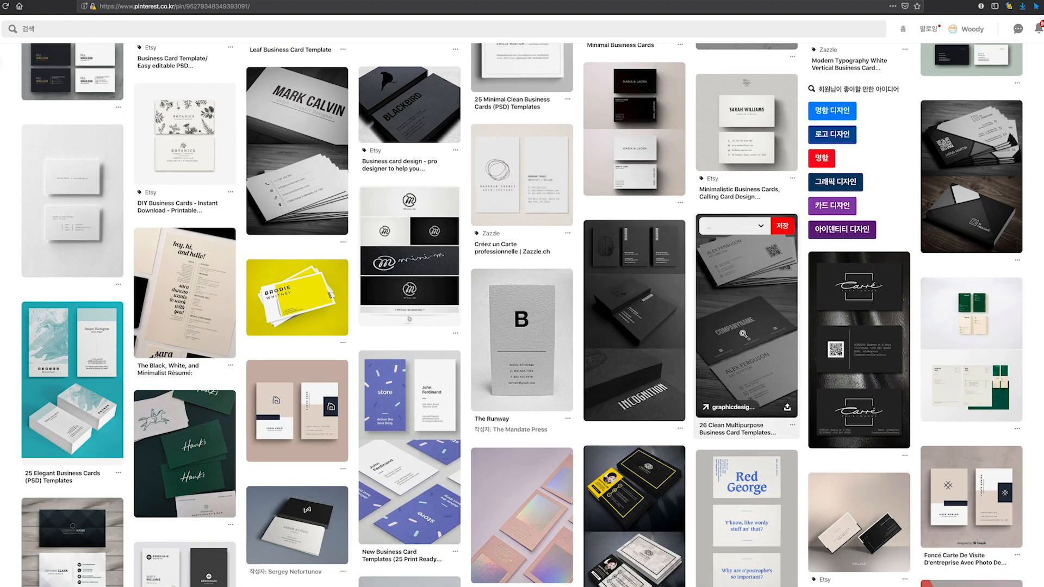
# - Examine the layouts of The Runway, 25 Minimal Clean Business Cards and the pink minimalist card, along with related pins
pyautogui.click(542, 282)
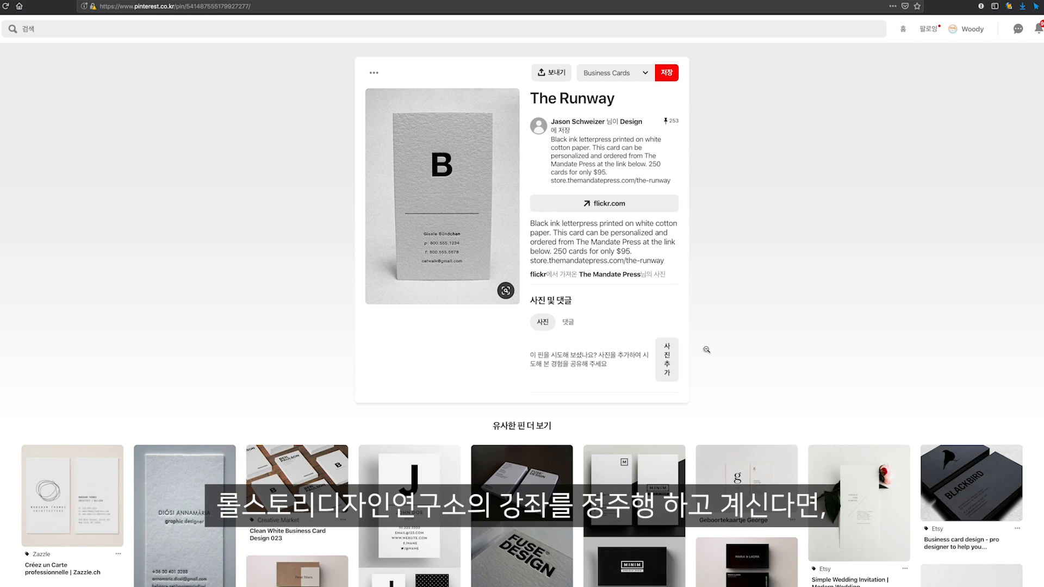
pyautogui.scroll(-5, 707, 350)
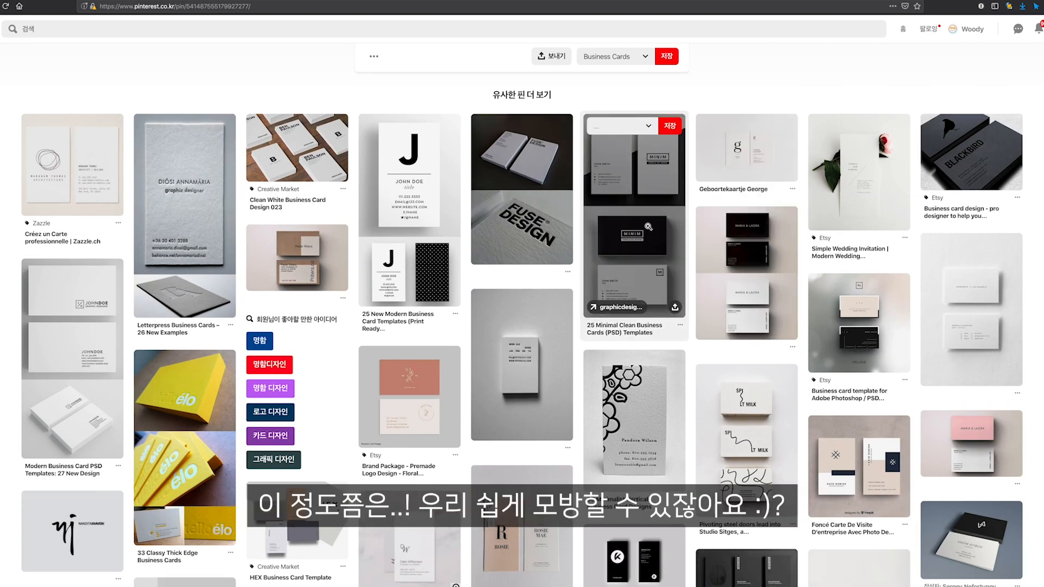
pyautogui.click(648, 227)
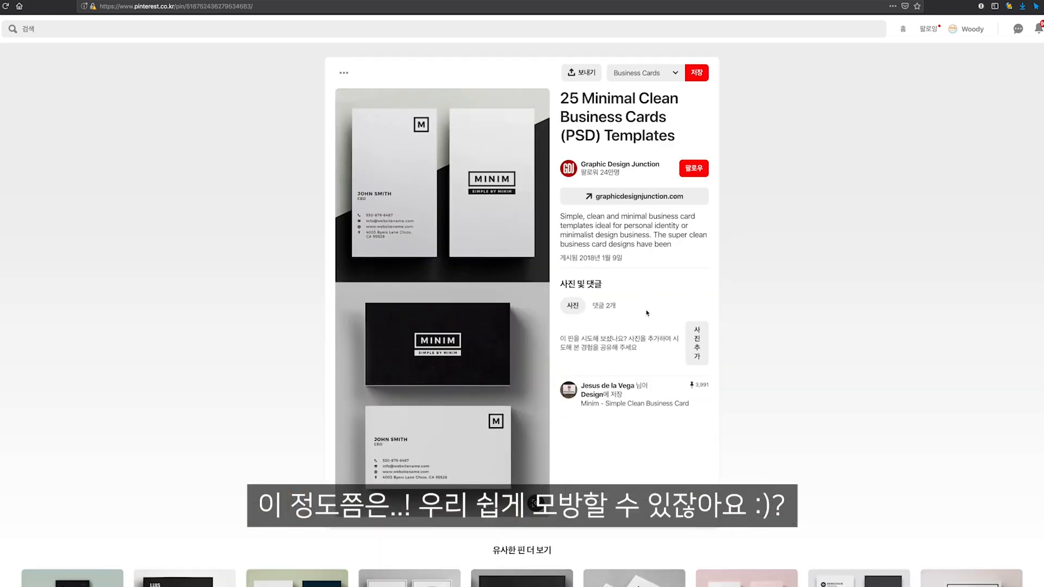
pyautogui.scroll(-2, 677, 415)
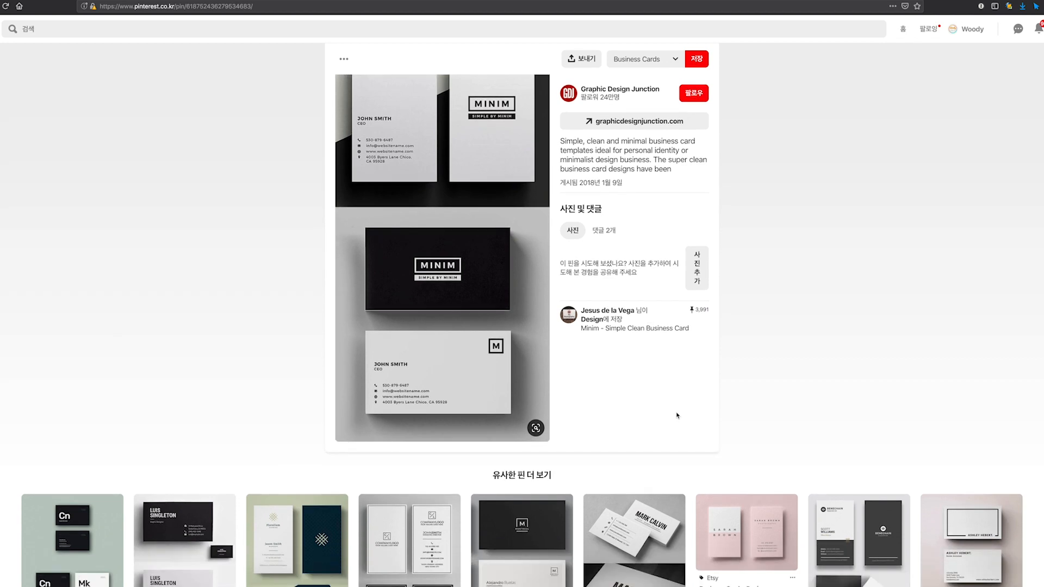
pyautogui.scroll(-4, 676, 416)
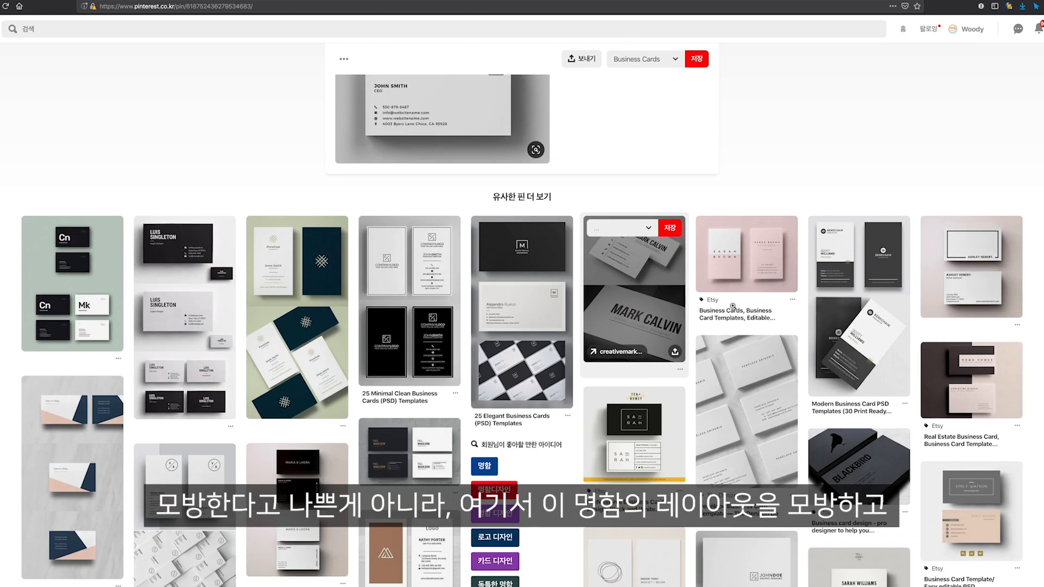
pyautogui.click(750, 273)
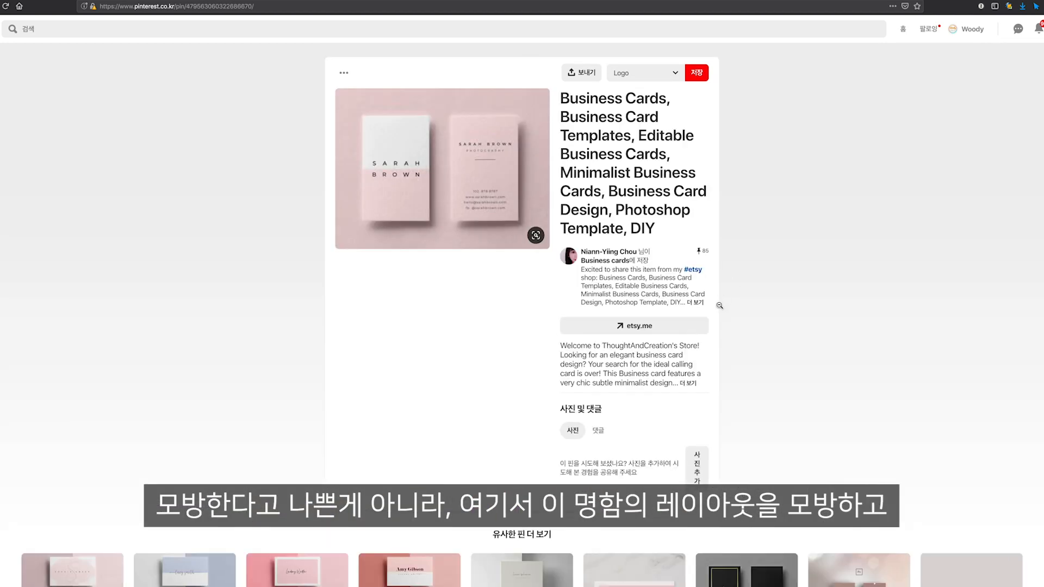
pyautogui.scroll(-3, 756, 386)
pyautogui.scroll(-5, 753, 386)
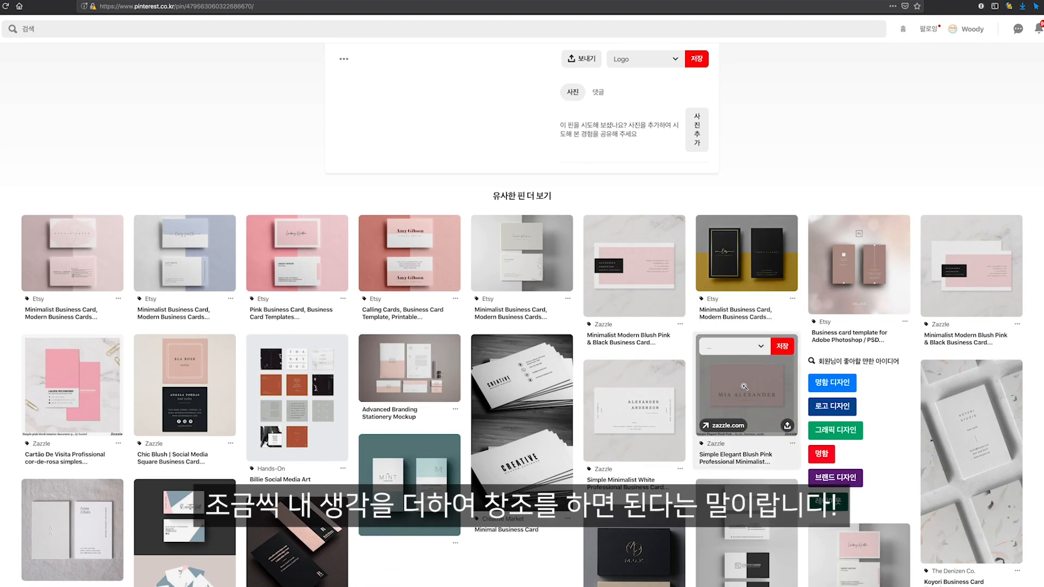
pyautogui.scroll(-4, 744, 386)
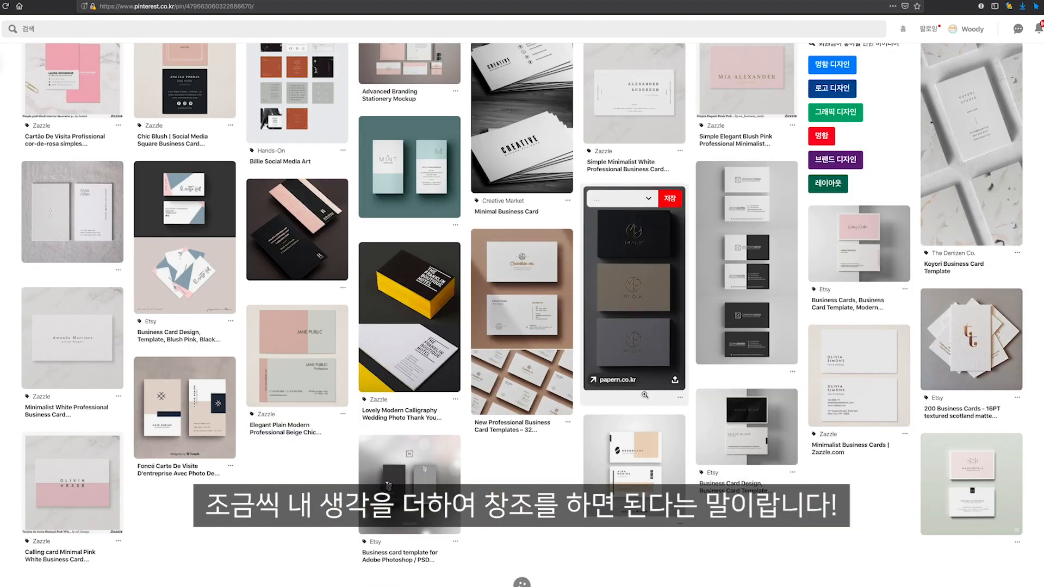
pyautogui.scroll(-5, 644, 395)
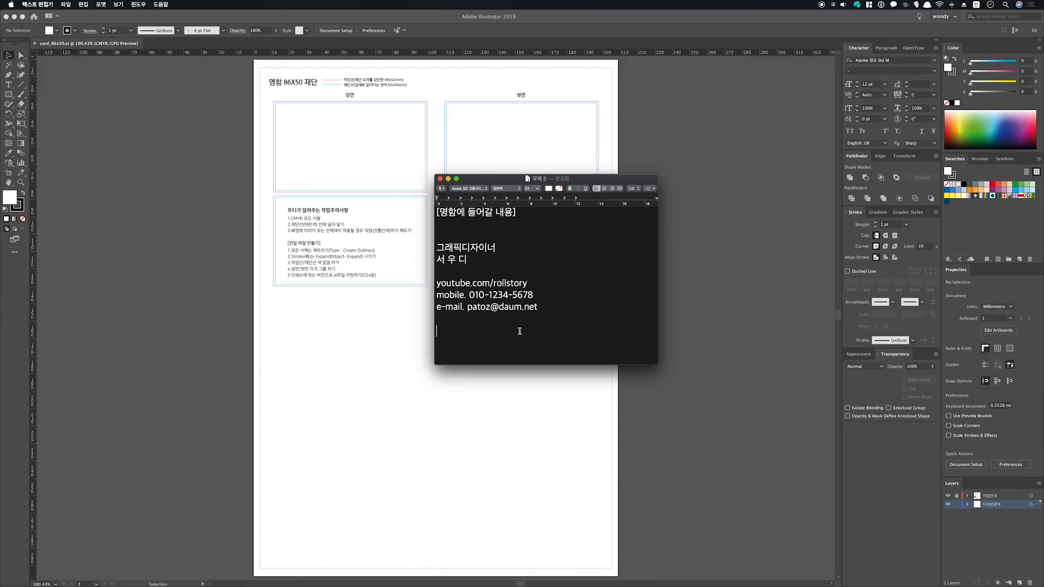
# - Switch to the text editor and review the whole text prepared for the business card
pyautogui.moveTo(560, 329); pyautogui.dragTo(417, 195)
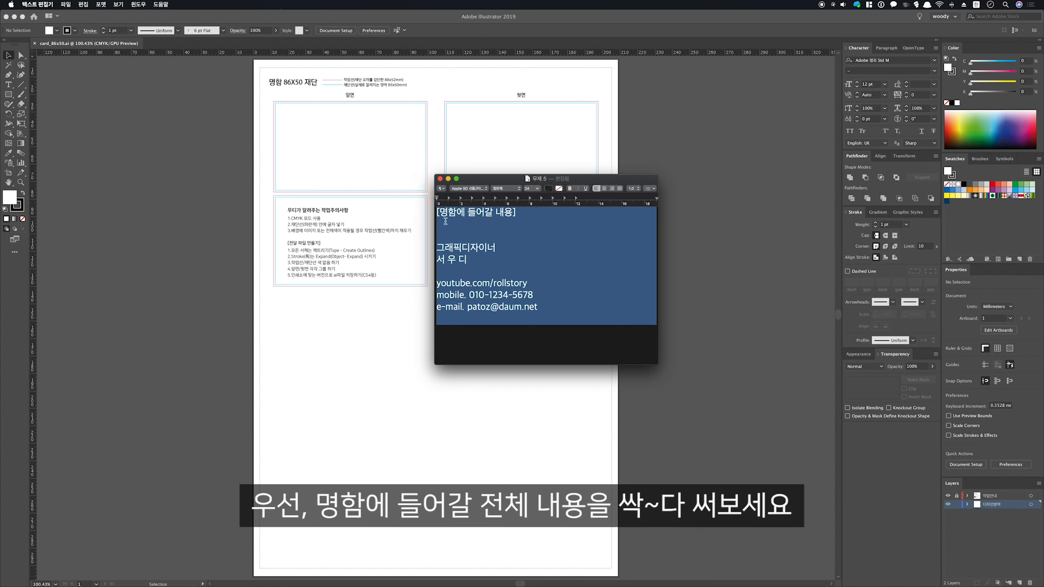
pyautogui.click(496, 314)
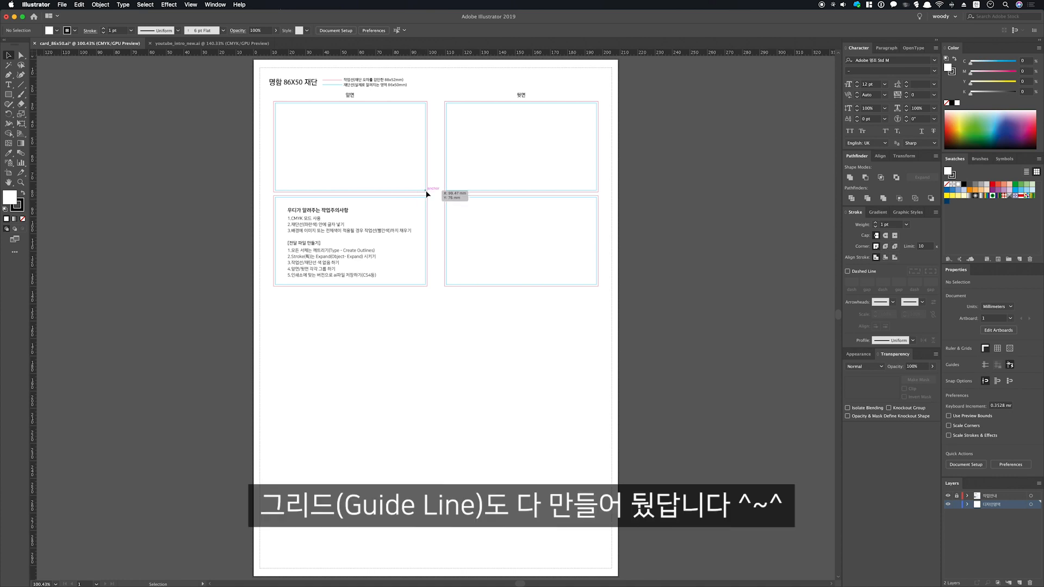
# - Show the guides in Illustrator and paste the Roll story logo into the front card frame
pyautogui.press('super+semicolon')
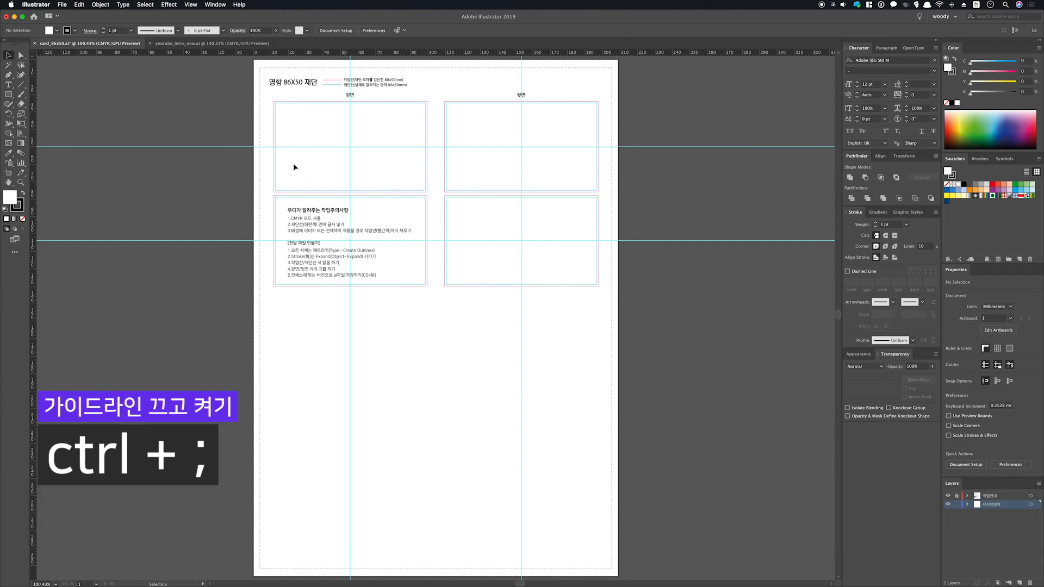
pyautogui.moveTo(379, 145); pyautogui.dragTo(385, 198)
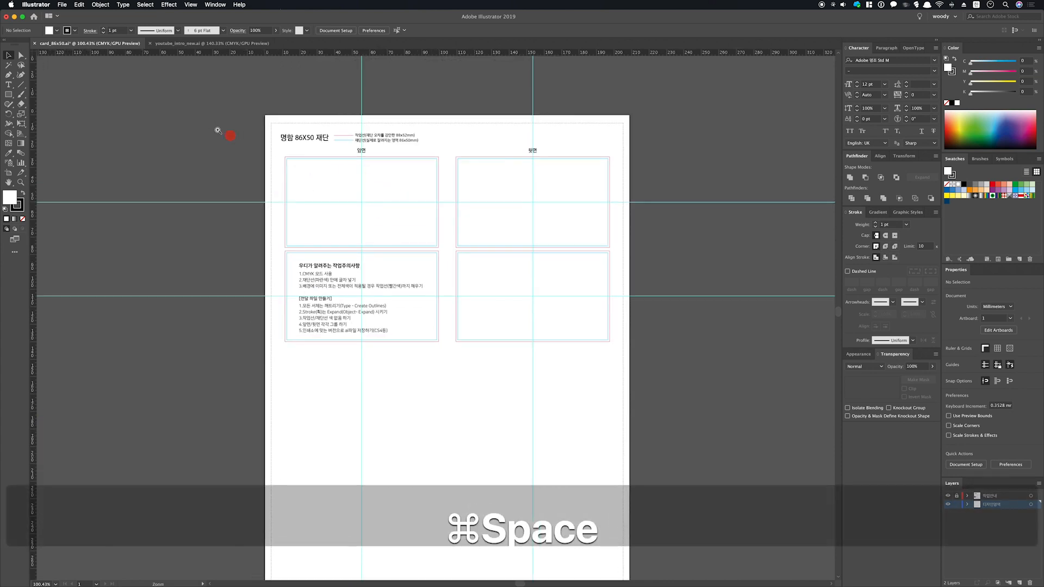
pyautogui.moveTo(217, 128); pyautogui.dragTo(579, 271)
pyautogui.press('super+v')
pyautogui.moveTo(451, 307); pyautogui.dragTo(388, 307)
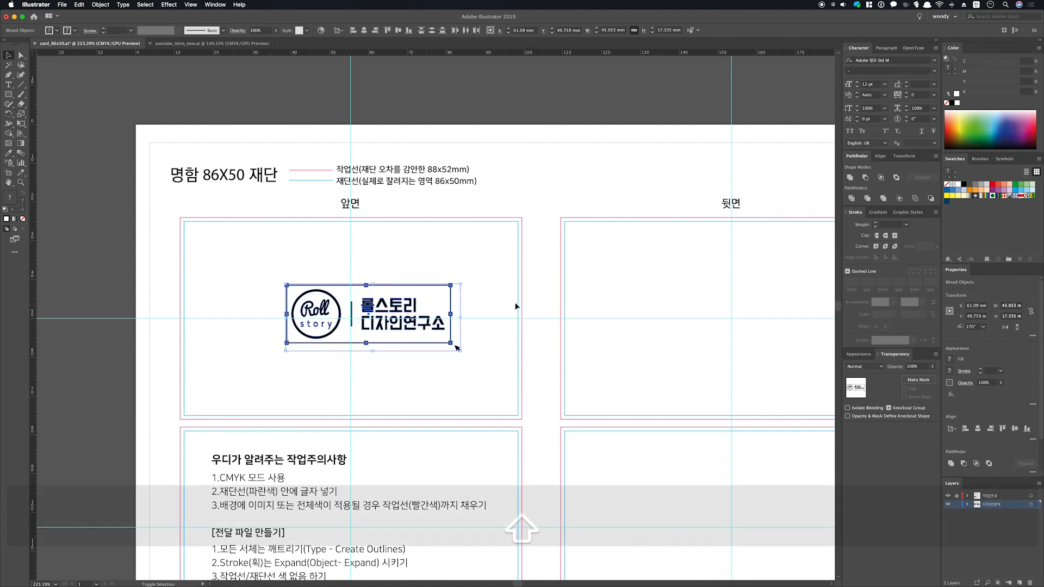
# - Nudge the logo so that it is centred on the guide intersection of the front card, and deselect it
pyautogui.hotkey('shift', 'Left')
pyautogui.hotkey('shift', 'Left')
pyautogui.press('Right')
pyautogui.press('Right')
pyautogui.press('Right')
pyautogui.press('Right')
pyautogui.press('Right')
pyautogui.press('Right')
pyautogui.press('Right')
pyautogui.press('Right')
pyautogui.press('Right')
pyautogui.press('Right')
pyautogui.press('Down')
pyautogui.press('Down')
pyautogui.press('Down')
pyautogui.click(484, 296)
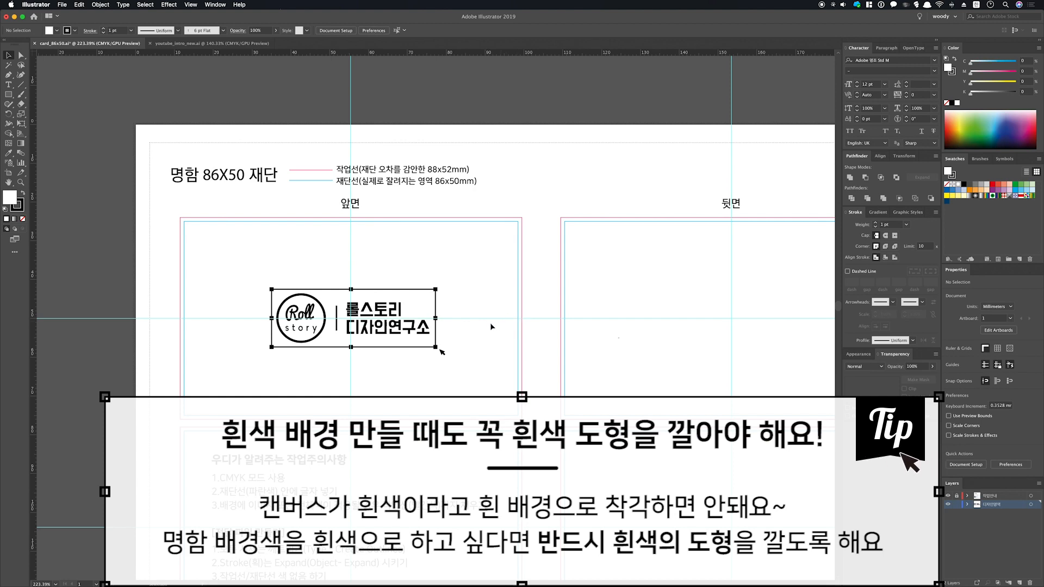
pyautogui.moveTo(461, 283); pyautogui.dragTo(491, 343)
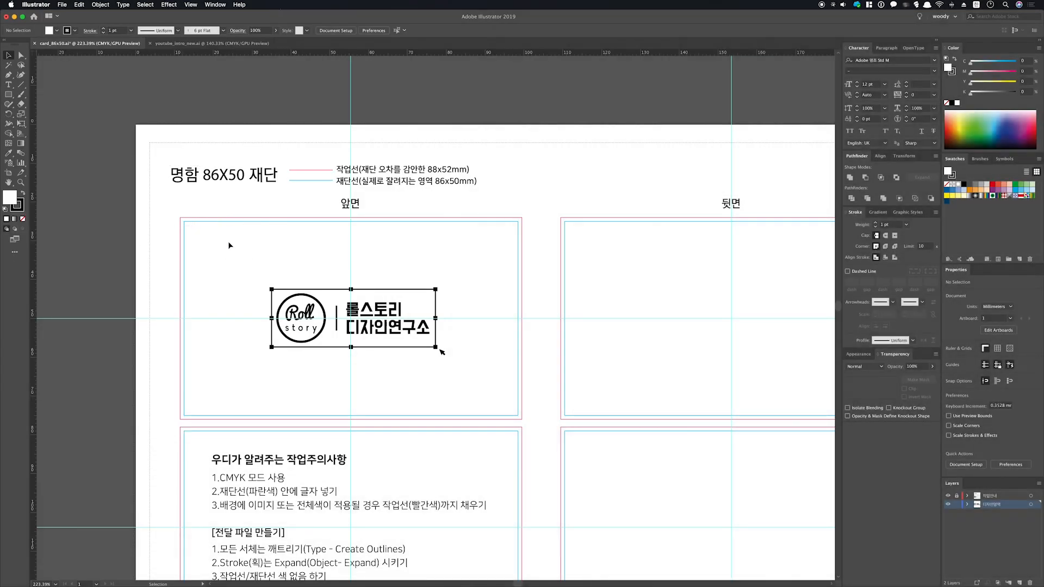
# - Draw a white 88 x 52 mm rectangle without stroke over the front card's red work line and send it to the back
pyautogui.click(8, 94)
pyautogui.click(18, 205)
pyautogui.click(22, 219)
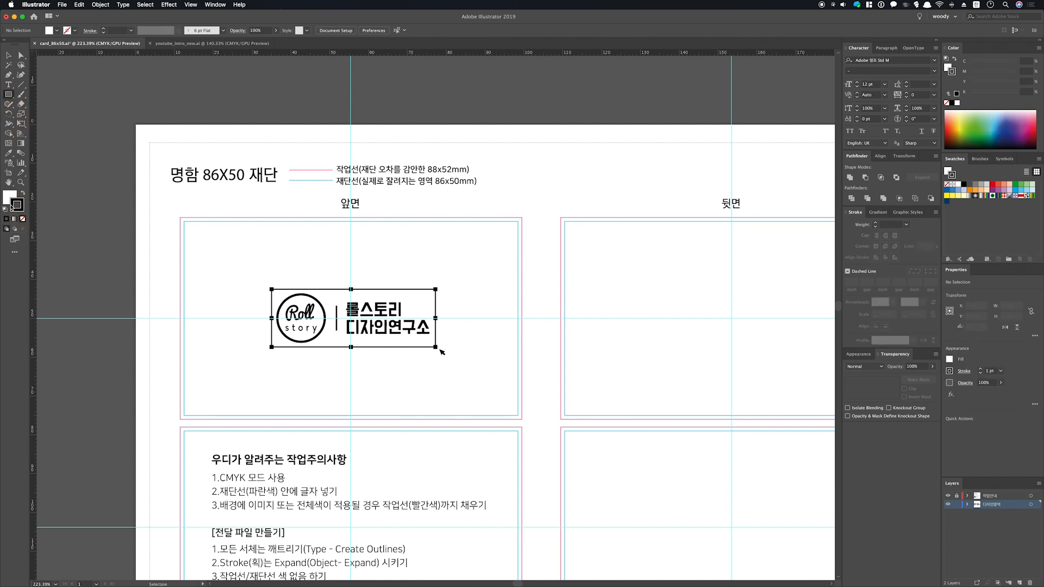
pyautogui.moveTo(180, 218); pyautogui.dragTo(520, 418)
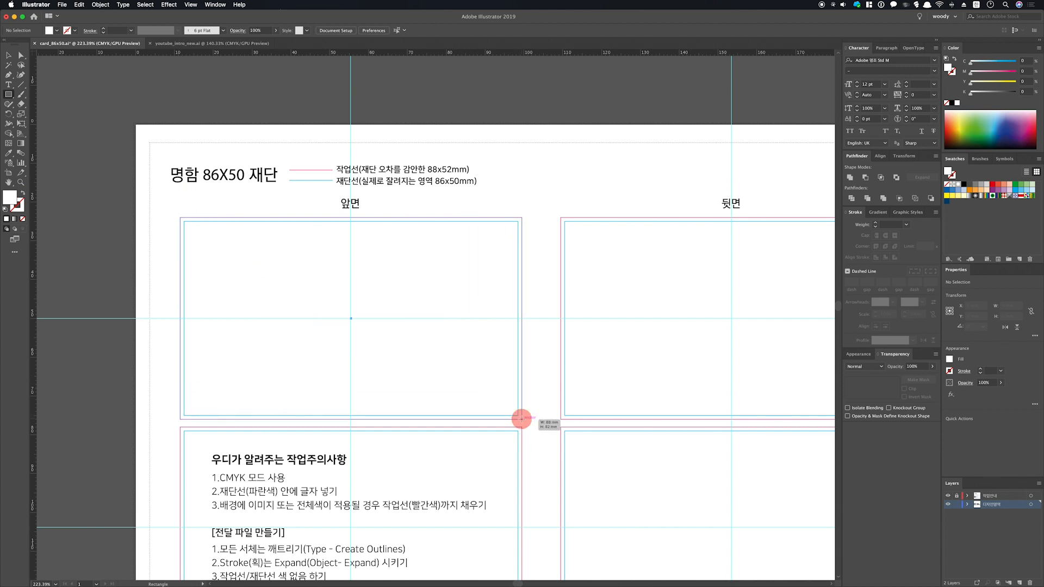
pyautogui.press('shift+super+bracketleft')
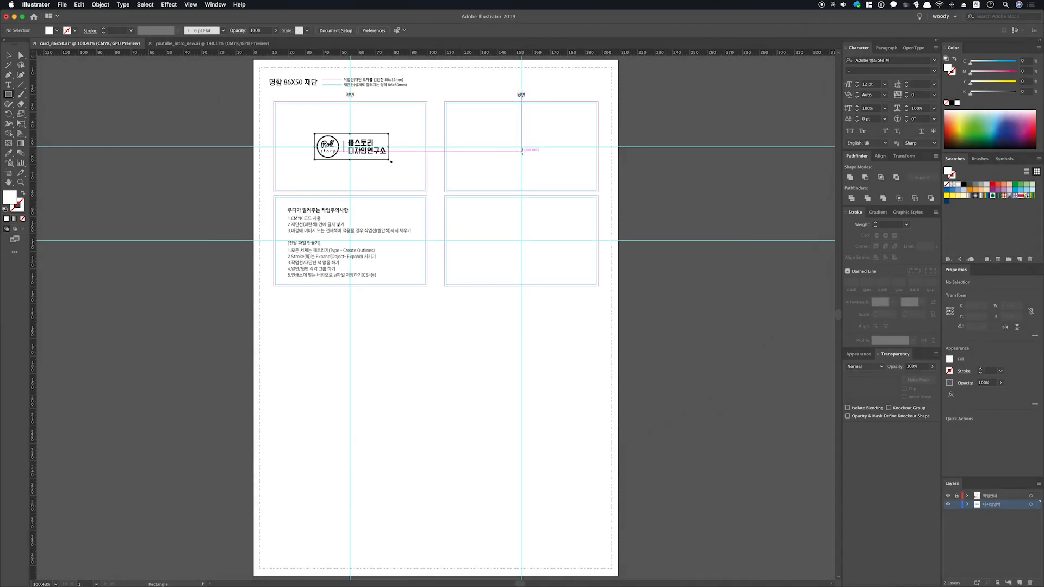
# - Draw a white 88 x 52 mm rectangle without stroke over the back card's red work line
pyautogui.press('space')
pyautogui.moveTo(438, 131); pyautogui.dragTo(445, 203)
pyautogui.press('super+space')
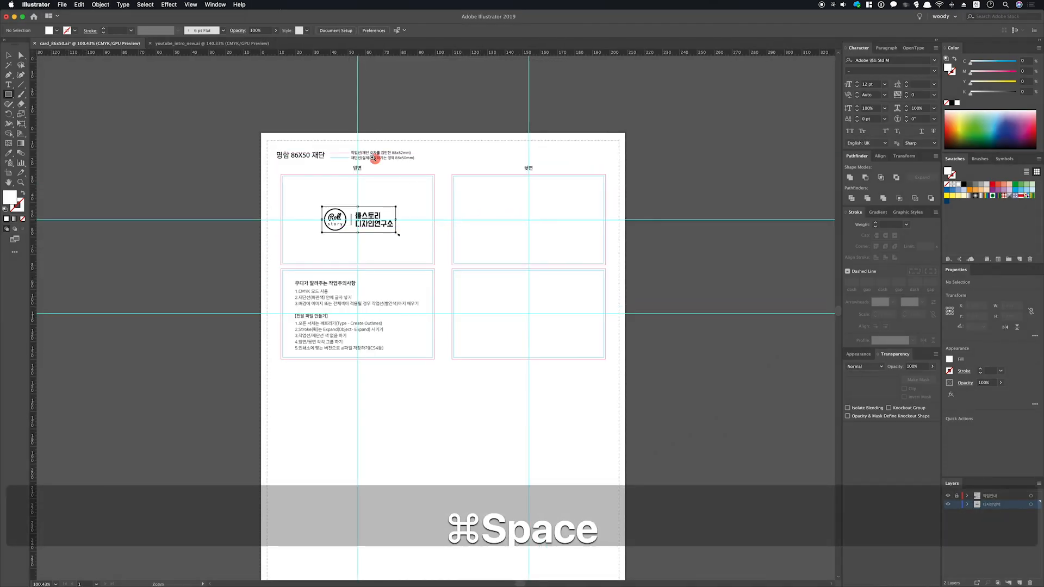
pyautogui.moveTo(375, 158); pyautogui.dragTo(706, 333)
pyautogui.press('space')
pyautogui.moveTo(514, 245); pyautogui.dragTo(540, 298)
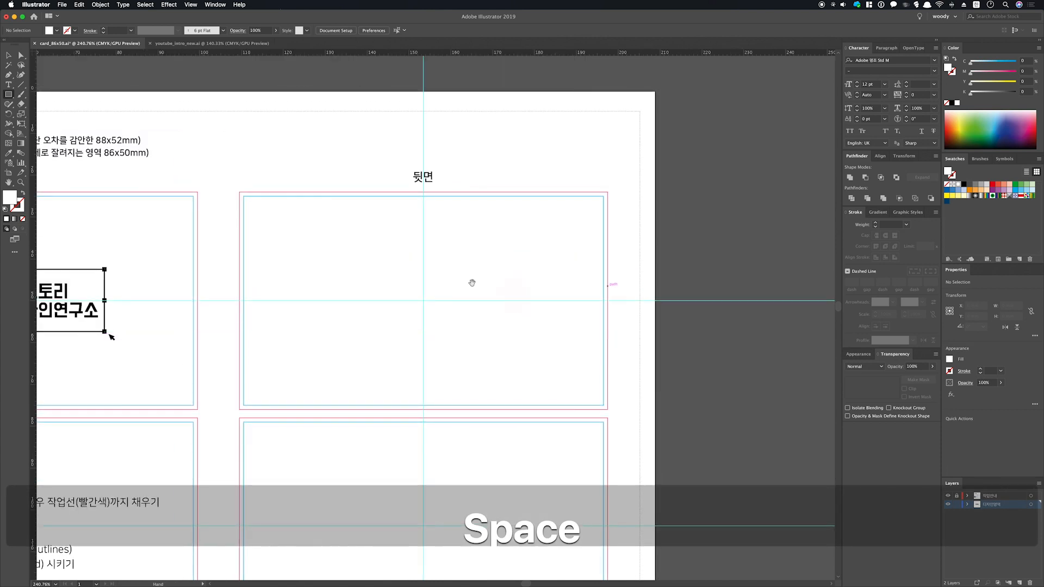
pyautogui.moveTo(240, 192); pyautogui.dragTo(607, 410)
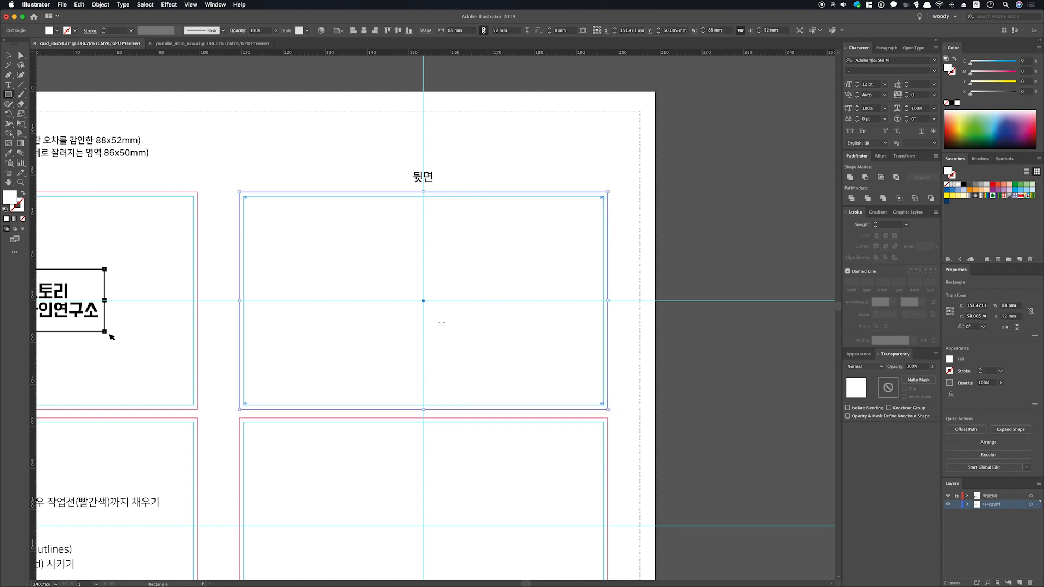
# - Lock the back card's white background rectangle and check that it can no longer be selected
pyautogui.press('super')
pyautogui.press('super+2')
pyautogui.press('v')
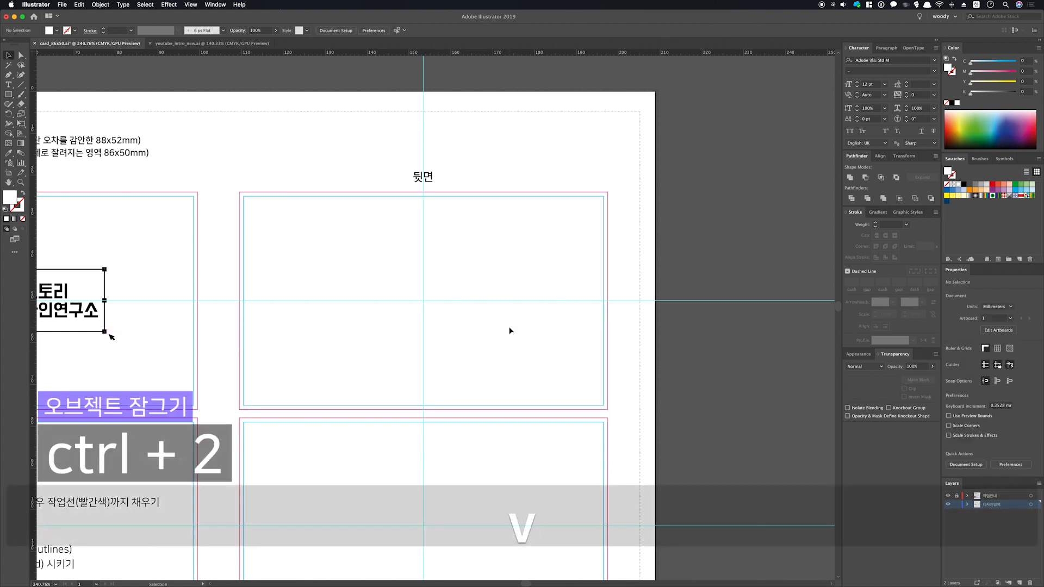
pyautogui.click(501, 310)
pyautogui.click(478, 351)
pyautogui.moveTo(611, 285); pyautogui.dragTo(532, 342)
# - Paste the prepared business card text and move it into the empty frame below the back card
pyautogui.press('space')
pyautogui.moveTo(457, 346); pyautogui.dragTo(497, 312)
pyautogui.press('super+minus')
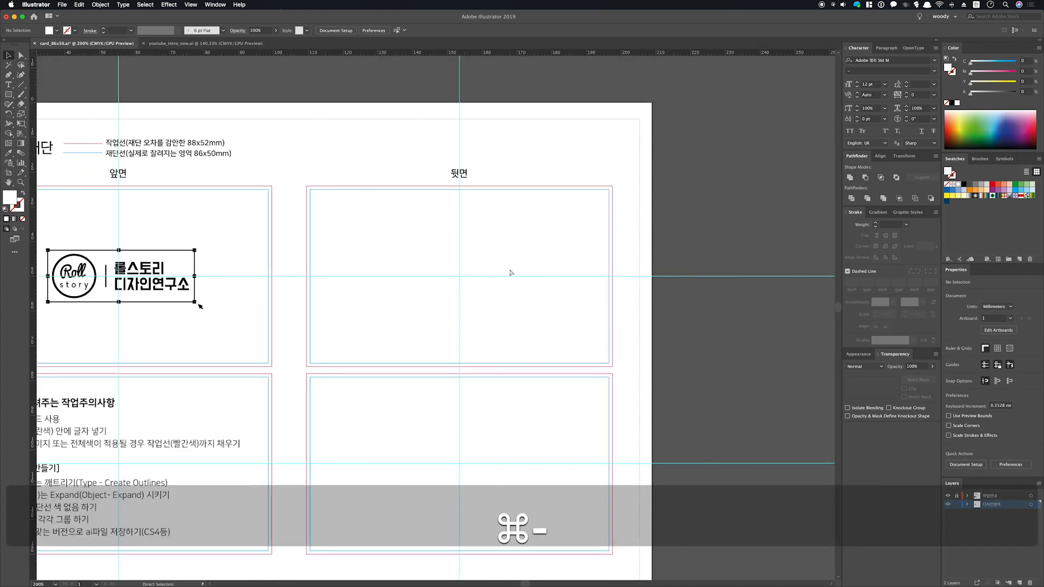
pyautogui.press('super+v')
pyautogui.press('space')
pyautogui.click(490, 247)
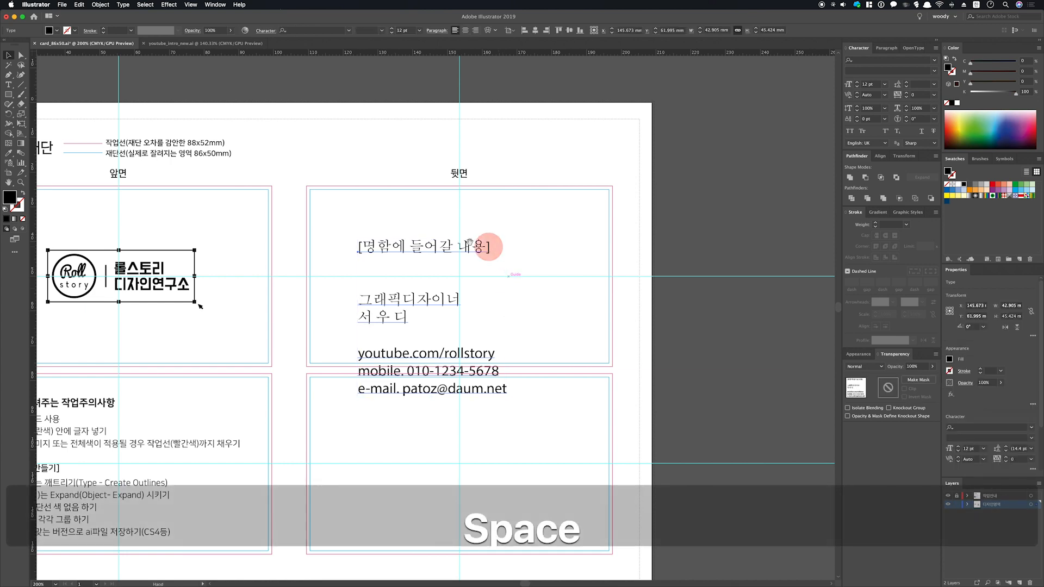
pyautogui.moveTo(442, 256); pyautogui.dragTo(447, 401)
pyautogui.click(462, 373)
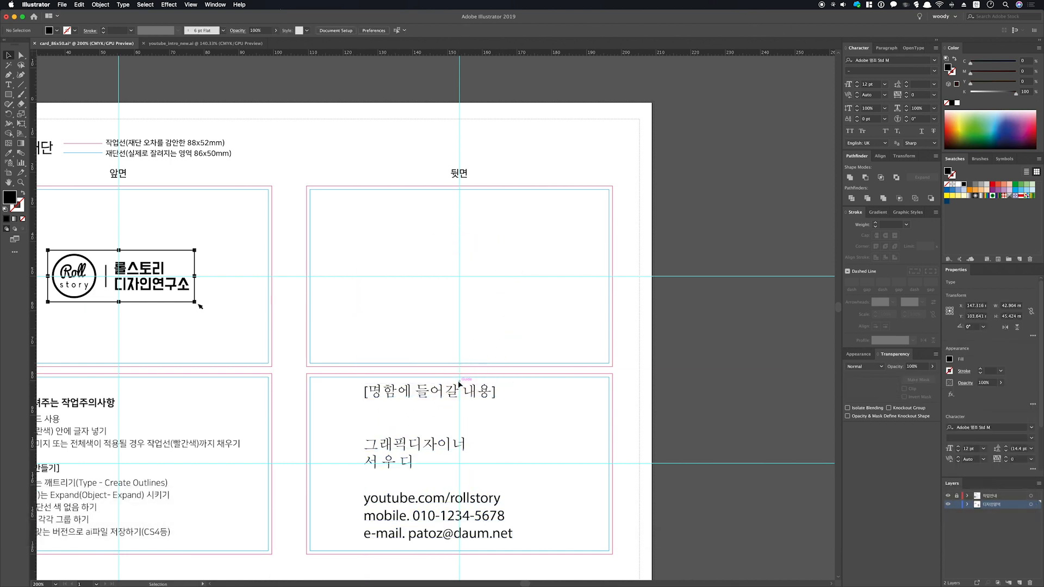
# - Set all of the pasted business card text below the back card in 나눔스퀘어OTF Regular
pyautogui.moveTo(338, 350); pyautogui.dragTo(534, 447)
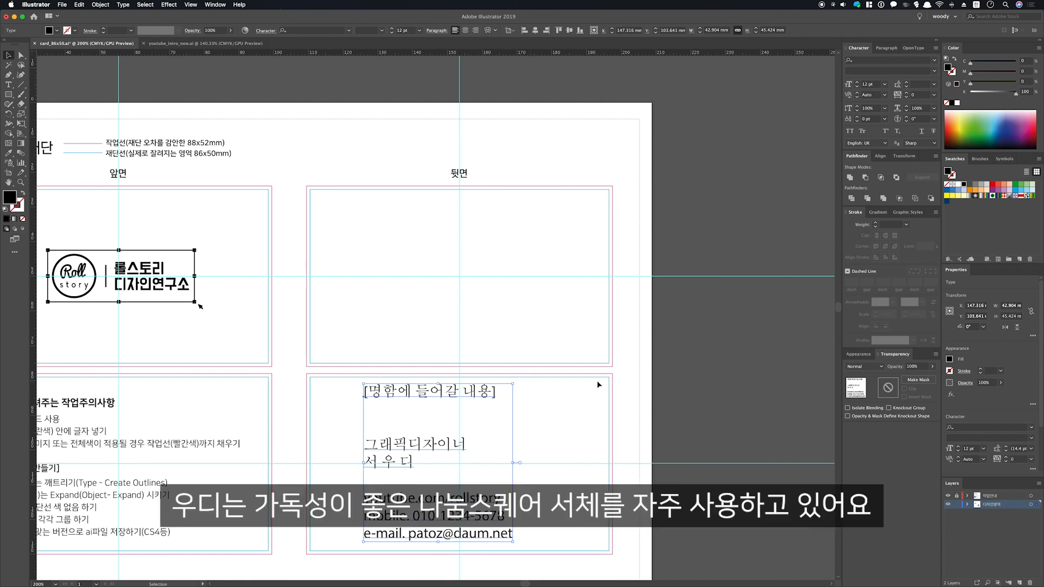
pyautogui.click(870, 61)
pyautogui.write('나눔')
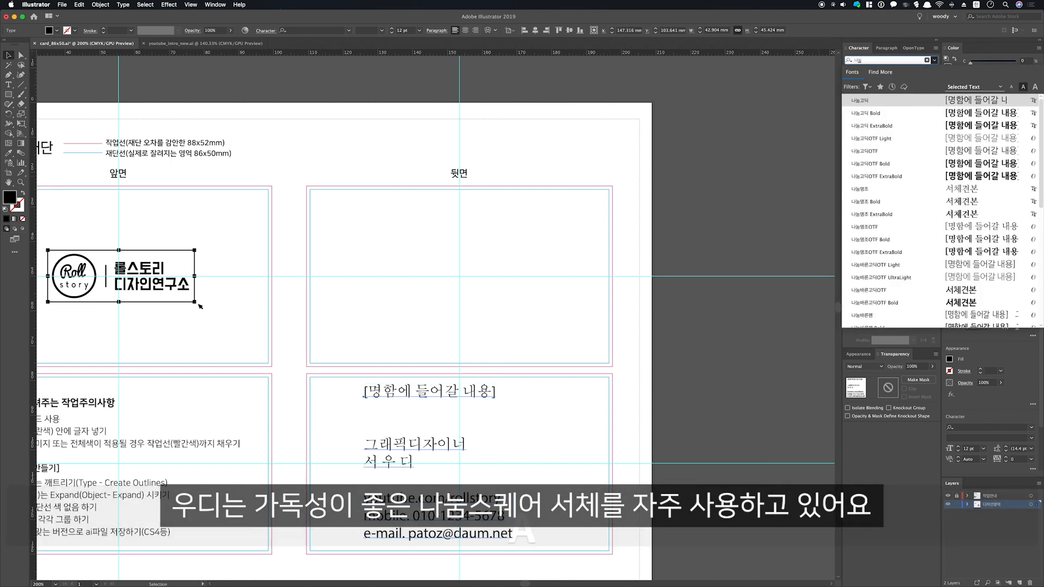
pyautogui.write('스퀘어')
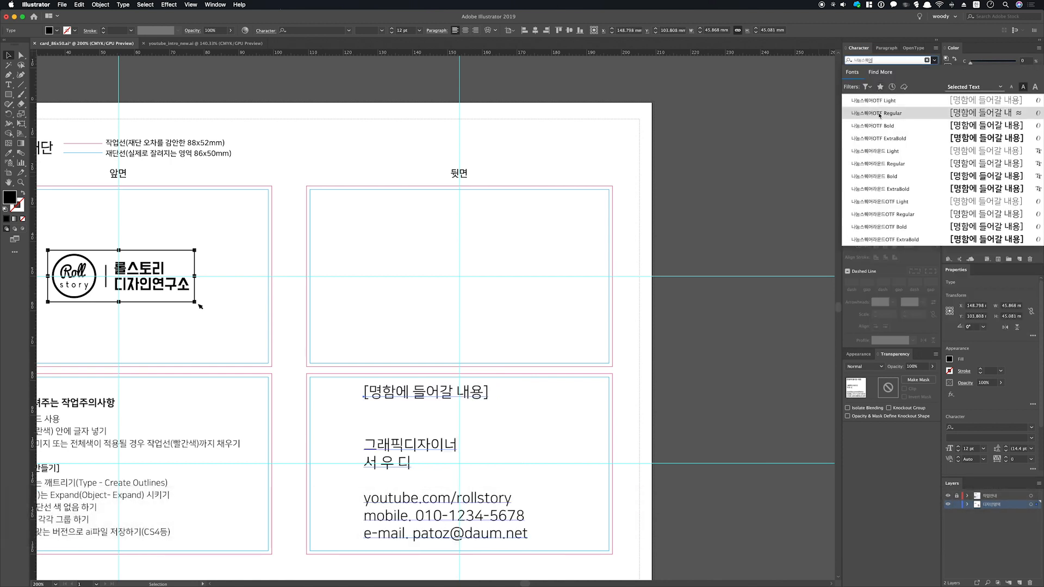
pyautogui.click(879, 115)
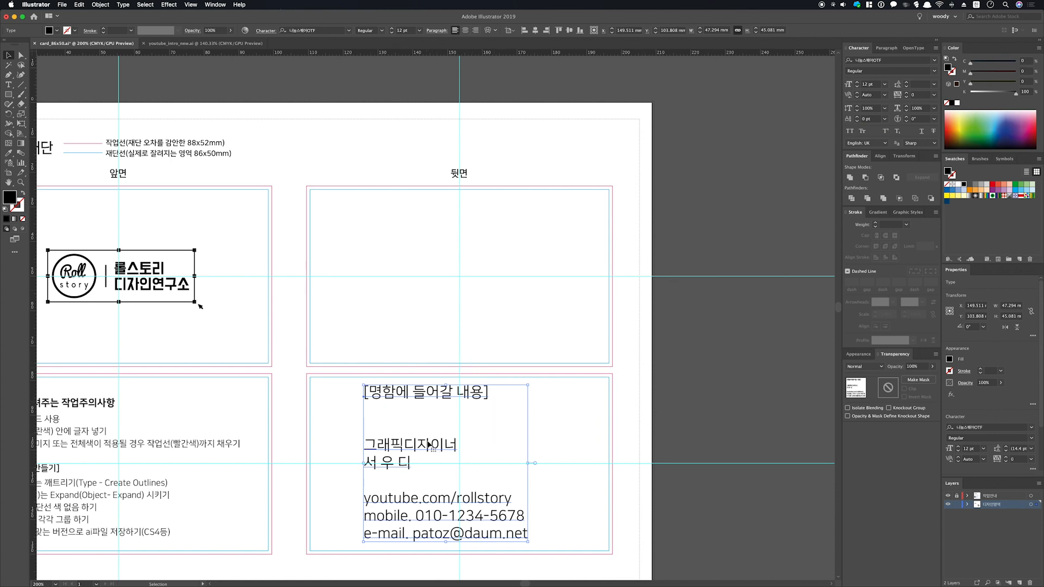
pyautogui.click(566, 400)
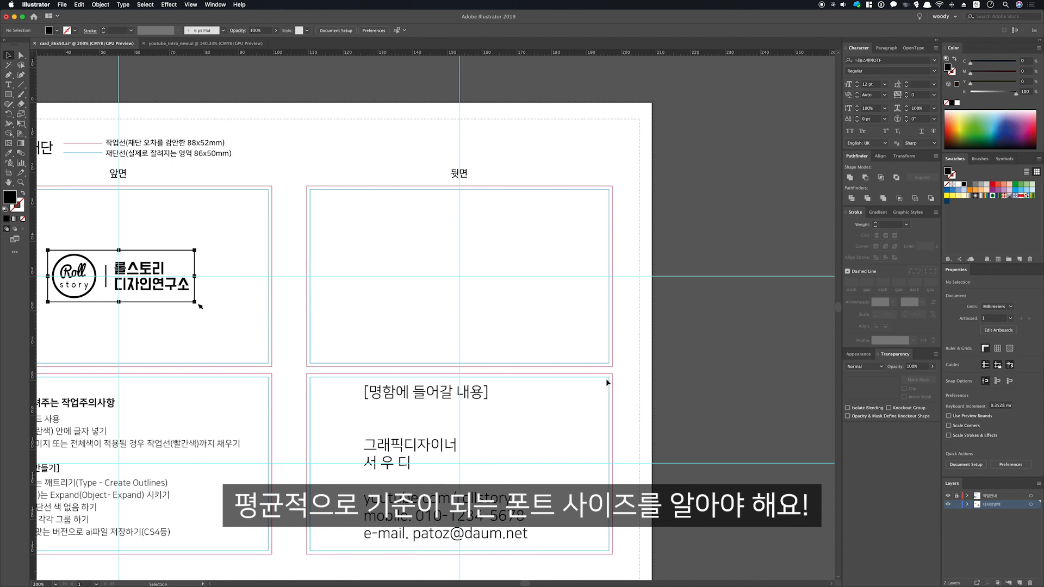
# - Set the business card text's font size to 8 pt
pyautogui.click(407, 466)
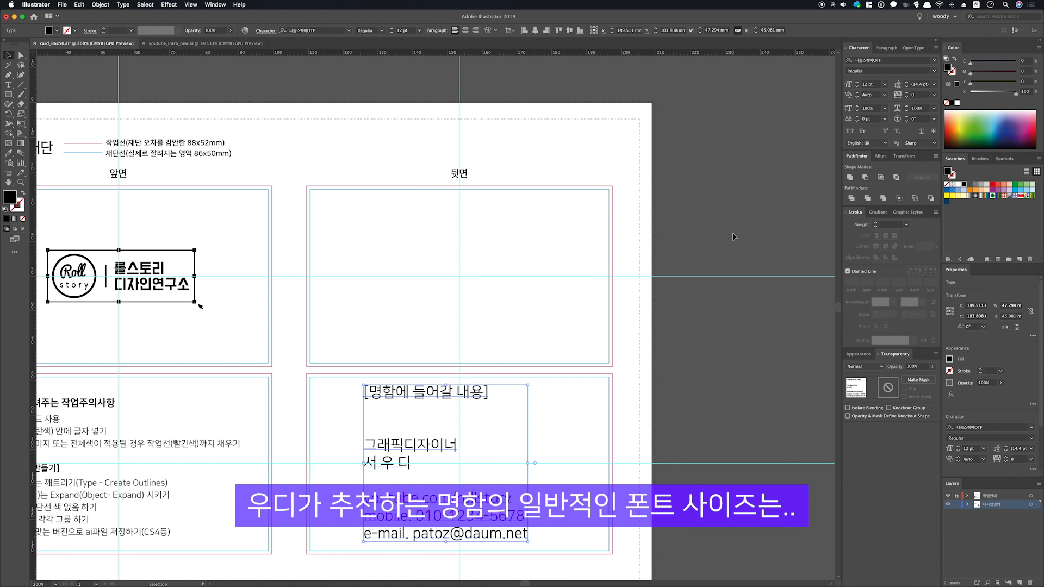
pyautogui.doubleClick(868, 85)
pyautogui.write('8')
pyautogui.press('Return')
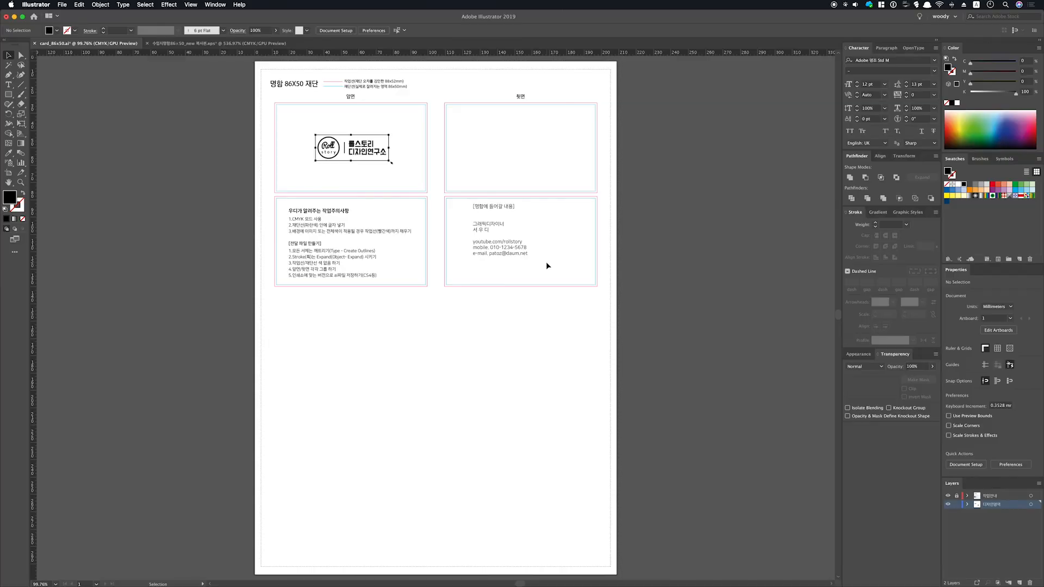
# - Place a copy of the business card text onto the back card
pyautogui.press('super+space')
pyautogui.moveTo(331, 103); pyautogui.dragTo(741, 364)
pyautogui.press('space')
pyautogui.moveTo(515, 310); pyautogui.dragTo(583, 391)
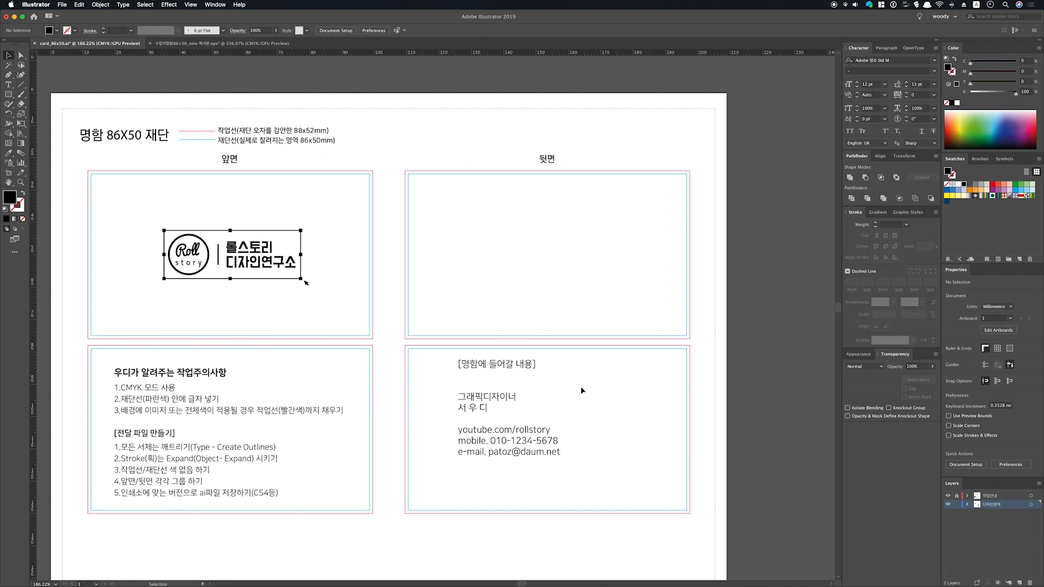
pyautogui.moveTo(488, 405); pyautogui.dragTo(533, 226)
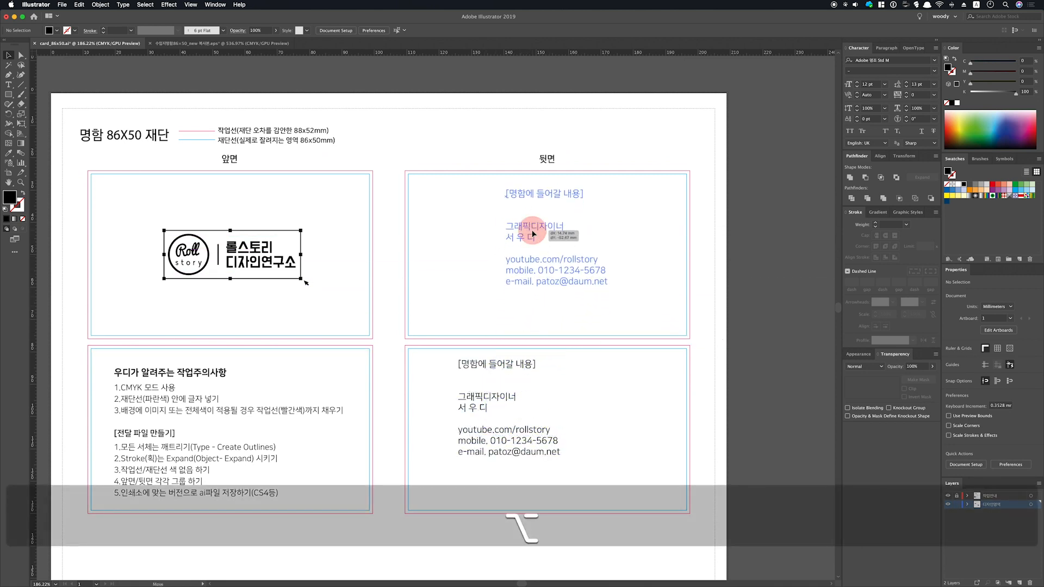
# - Copy the YouTube, mobile and e-mail lines into a separate text object in the lower part of the back card
pyautogui.press('space')
pyautogui.moveTo(328, 168); pyautogui.dragTo(721, 457)
pyautogui.press('super+space')
pyautogui.press('space')
pyautogui.moveTo(561, 357); pyautogui.dragTo(547, 389)
pyautogui.doubleClick(344, 287)
pyautogui.moveTo(343, 287)
pyautogui.mouseDown()
pyautogui.moveTo(533, 333)
pyautogui.moveTo(343, 288)
pyautogui.mouseUp()
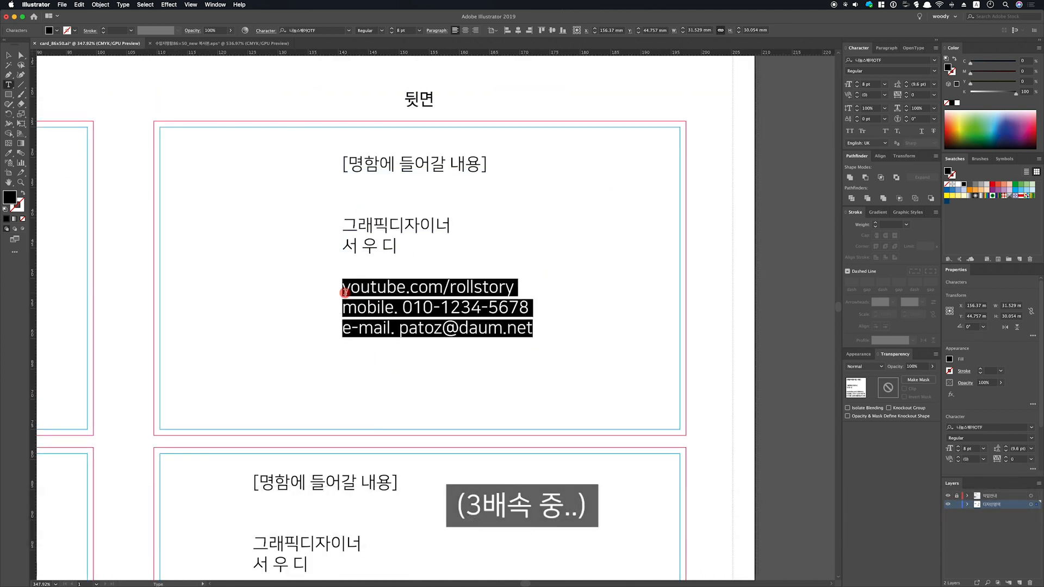
pyautogui.press('super+c')
pyautogui.press('Escape')
pyautogui.press('super+v')
pyautogui.moveTo(461, 343); pyautogui.dragTo(585, 403)
# - Delete the contact lines and the bracketed heading with its blank lines from the back card's original text block
pyautogui.doubleClick(498, 328)
pyautogui.moveTo(342, 287); pyautogui.dragTo(553, 338)
pyautogui.press('BackSpace')
pyautogui.moveTo(342, 161); pyautogui.dragTo(364, 200)
pyautogui.press('BackSpace')
pyautogui.press('BackSpace')
pyautogui.press('Escape')
# - Right-align the title-and-name text and the contact text, align their right edges, and shift both toward the card's middle
pyautogui.click(588, 373)
pyautogui.keyDown('shift'); pyautogui.click(396, 172); pyautogui.keyUp('shift')
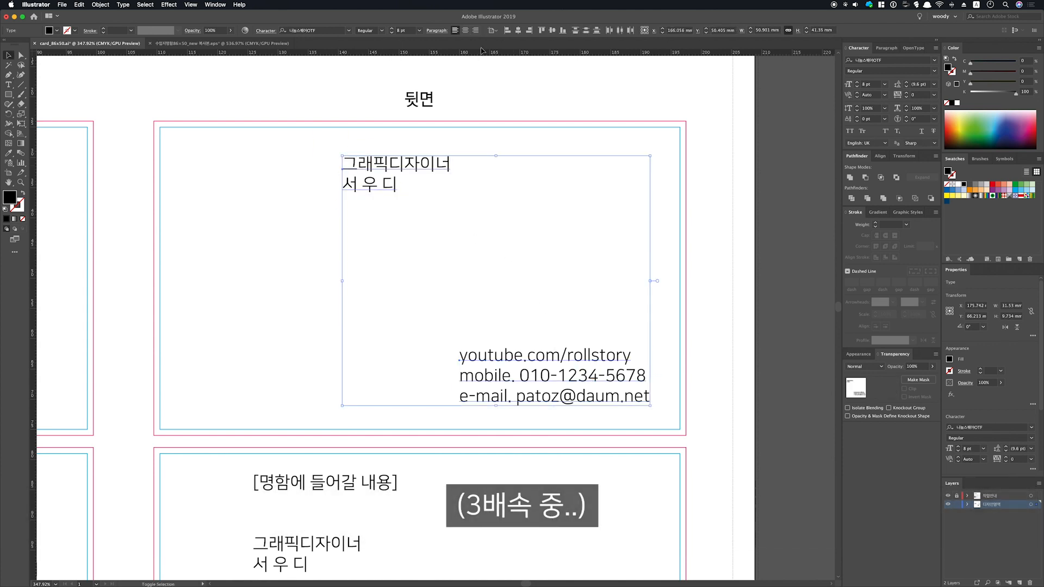
pyautogui.click(474, 30)
pyautogui.click(545, 30)
pyautogui.moveTo(614, 374); pyautogui.dragTo(431, 374)
# - Set the leading of the three contact lines to 13 pt
pyautogui.click(565, 324)
pyautogui.click(563, 375)
pyautogui.click(906, 82)
pyautogui.click(906, 82)
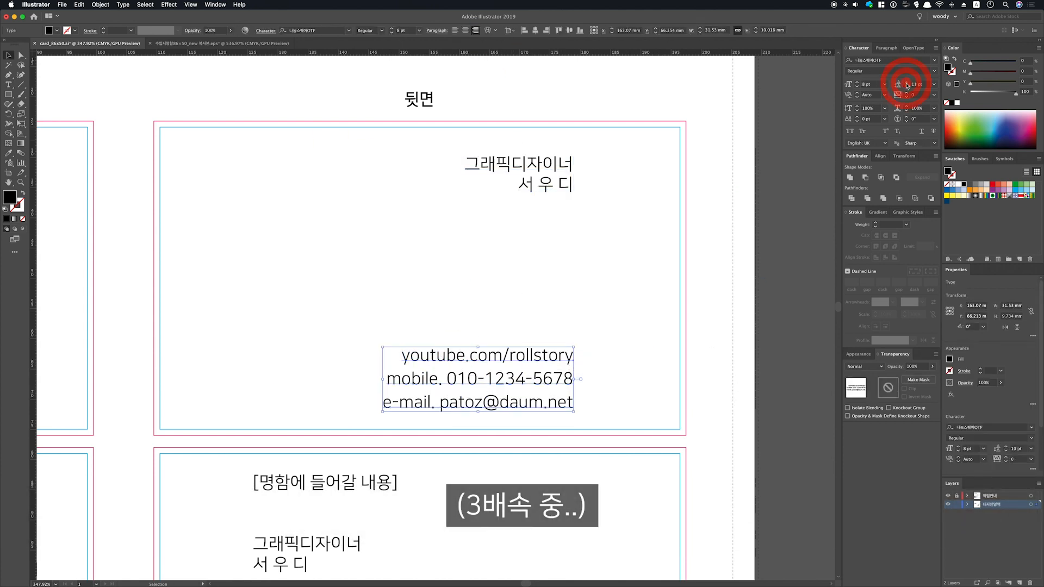
pyautogui.click(907, 82)
pyautogui.click(906, 82)
pyautogui.click(907, 82)
# - Arrange the contact text near the back card's lower-right corner with the title and name above it, set slightly inward
pyautogui.moveTo(632, 359); pyautogui.dragTo(626, 357)
pyautogui.moveTo(545, 182); pyautogui.dragTo(610, 254)
pyautogui.moveTo(604, 240); pyautogui.dragTo(614, 239)
pyautogui.hotkey('shift', 'Left')
pyautogui.click(643, 201)
# - Nudge the contact text slightly left and up on the back card
pyautogui.press('super+0')
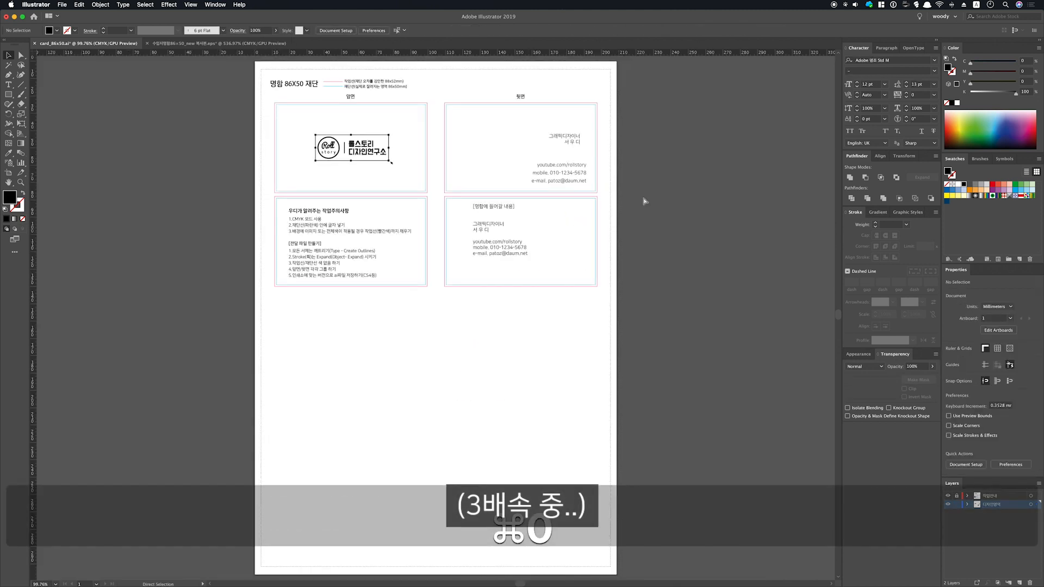
pyautogui.moveTo(643, 201); pyautogui.dragTo(651, 257)
pyautogui.moveTo(498, 280); pyautogui.dragTo(499, 293)
pyautogui.click(603, 184)
pyautogui.moveTo(602, 184); pyautogui.dragTo(609, 286)
pyautogui.click(492, 357)
pyautogui.press('Left')
pyautogui.press('Up')
pyautogui.click(560, 273)
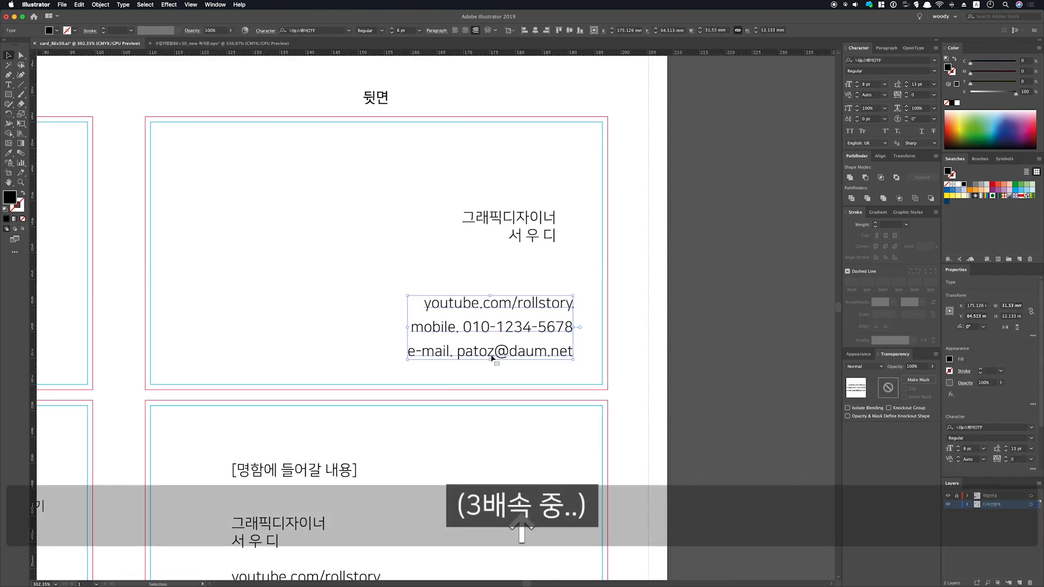
# - Copy the black Roll story logo tag from the other open document onto the back card's upper-left edge
pyautogui.press('super+0')
pyautogui.moveTo(581, 191); pyautogui.dragTo(639, 301)
pyautogui.click(234, 47)
pyautogui.press('super+c')
pyautogui.click(89, 43)
pyautogui.press('super+v')
pyautogui.moveTo(428, 291); pyautogui.dragTo(249, 147)
# - Nudge the black logo tag slightly right along the back card's upper edge
pyautogui.moveTo(219, 131); pyautogui.dragTo(335, 227)
pyautogui.press('super+0')
pyautogui.hotkey('shift', 'Right')
pyautogui.press('Left')
pyautogui.press('Left')
pyautogui.press('Left')
pyautogui.click(432, 151)
# - Try placing the contact text directly against the blue cut line at the back card's lower-right corner
pyautogui.moveTo(392, 99); pyautogui.dragTo(593, 232)
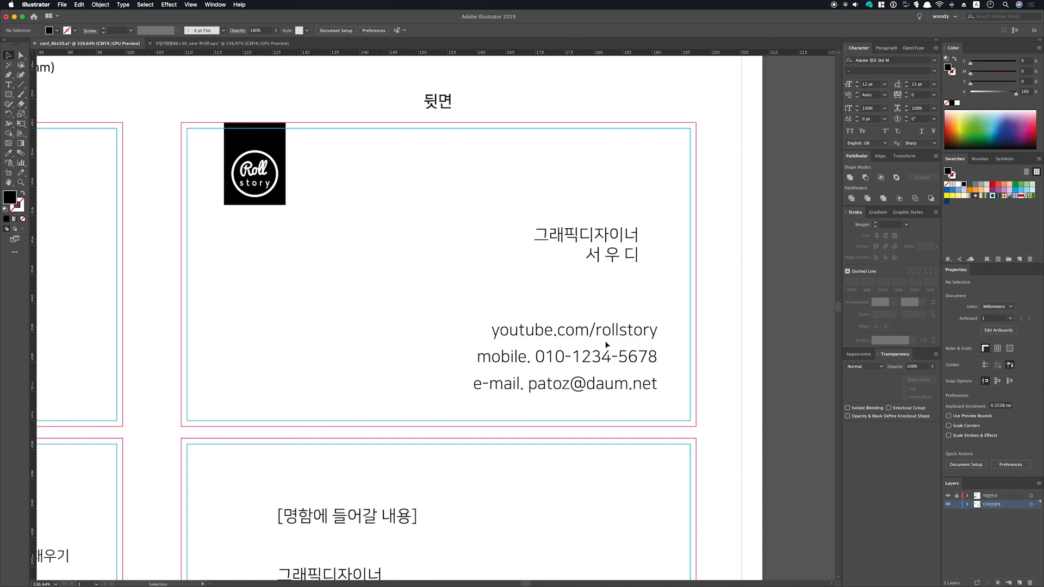
pyautogui.moveTo(615, 385); pyautogui.dragTo(647, 414)
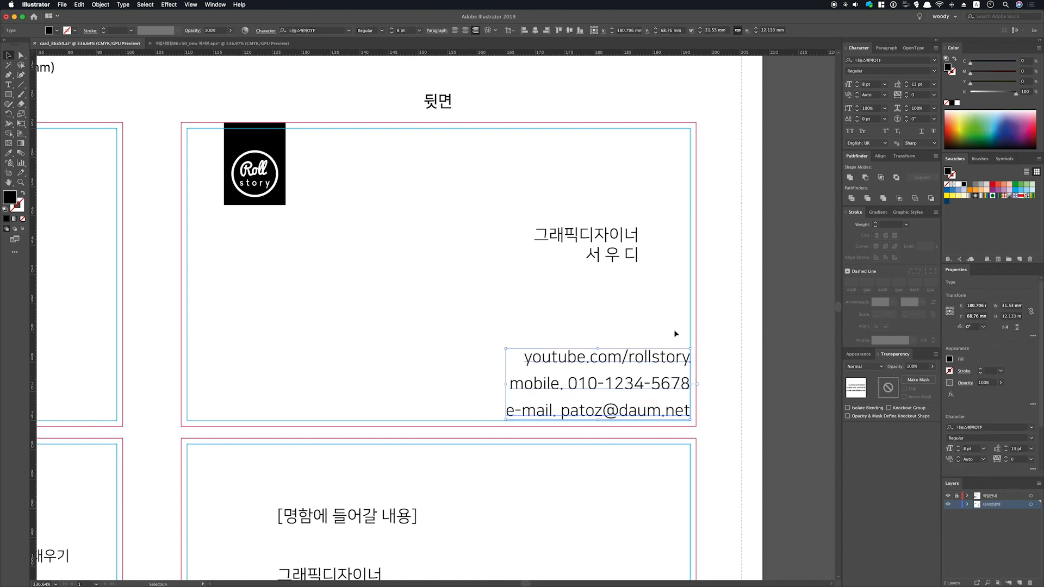
pyautogui.press('super+z')
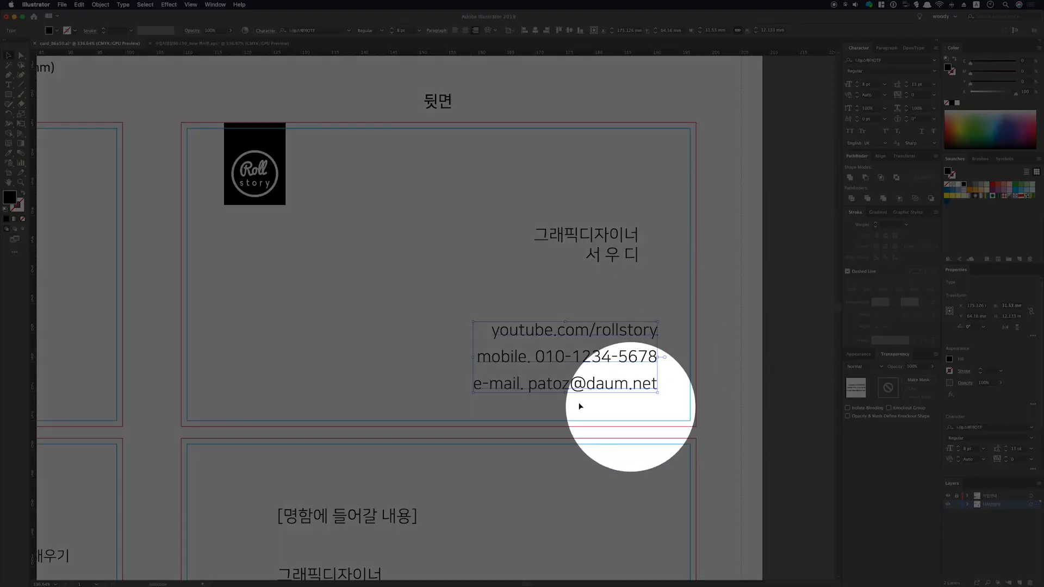
pyautogui.click(664, 402)
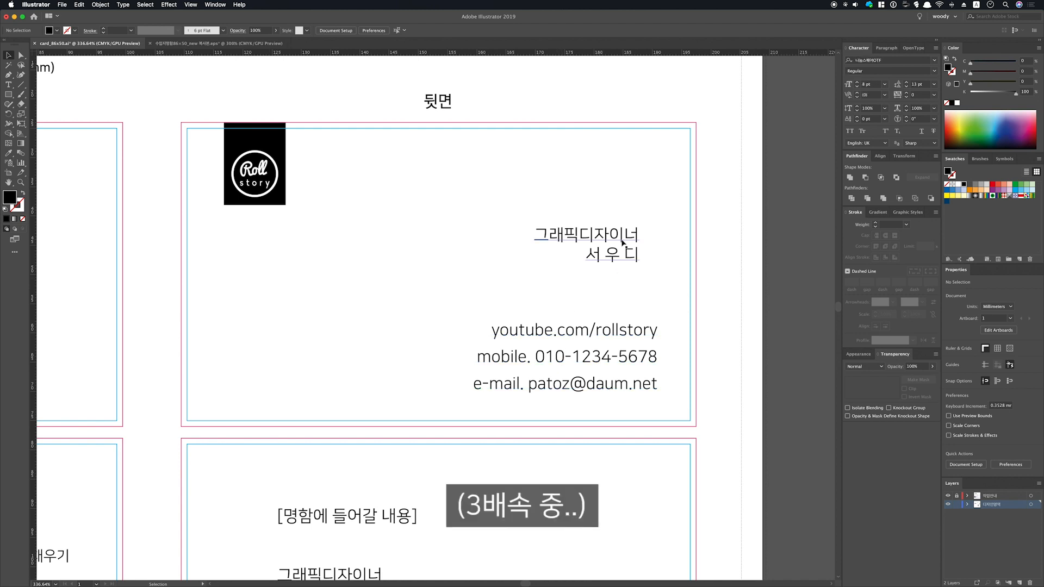
# - Reduce the font size of the job title line and set the name below it to 11 pt Bold
pyautogui.tripleClick(624, 239)
pyautogui.click(857, 86)
pyautogui.tripleClick(626, 257)
pyautogui.click(857, 82)
pyautogui.click(857, 82)
pyautogui.click(857, 82)
pyautogui.click(934, 71)
pyautogui.click(918, 98)
pyautogui.click(608, 234)
pyautogui.tripleClick(607, 234)
pyautogui.click(857, 86)
# - Set the leading of the name line under the job title to 12 pt
pyautogui.tripleClick(581, 262)
pyautogui.click(906, 86)
pyautogui.click(906, 86)
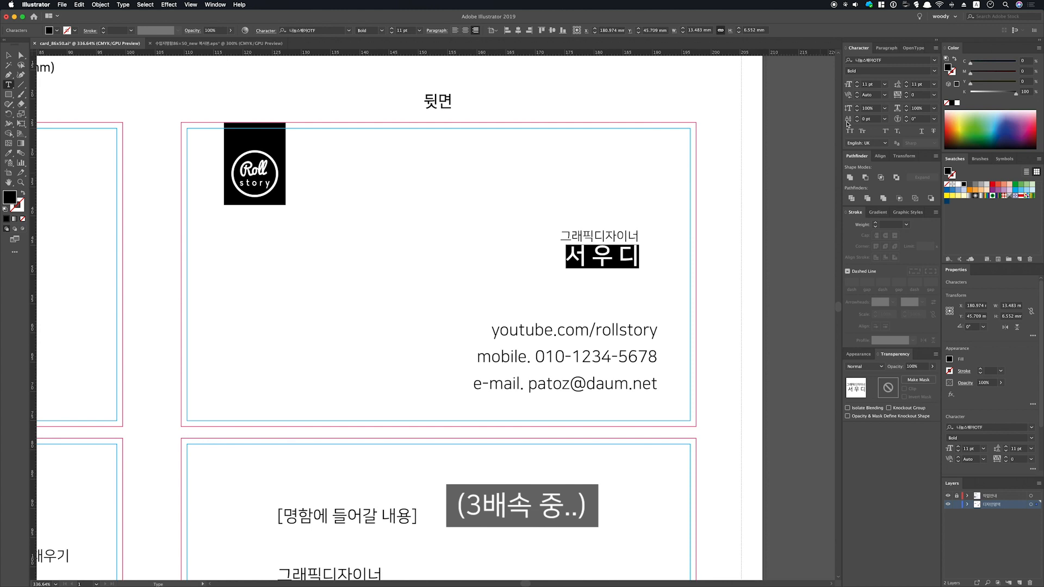
pyautogui.press('Escape')
pyautogui.click(906, 82)
pyautogui.click(707, 228)
# - Reduce the "mobile." and "e-mail." labels in the contact text to 7 pt
pyautogui.doubleClick(576, 329)
pyautogui.moveTo(532, 356); pyautogui.dragTo(470, 357)
pyautogui.press('super+shift+comma')
pyautogui.moveTo(523, 384); pyautogui.dragTo(472, 384)
pyautogui.press('super+shift+comma')
# - Set the phone number and the e-mail address in the contact text to Bold
pyautogui.moveTo(534, 356); pyautogui.dragTo(658, 356)
pyautogui.click(934, 71)
pyautogui.click(859, 98)
pyautogui.moveTo(527, 384); pyautogui.dragTo(658, 384)
pyautogui.click(934, 71)
pyautogui.click(858, 98)
# - Set "rollstory" in the YouTube line to Bold and its "youtube.com/" part to Regular
pyautogui.moveTo(491, 329); pyautogui.dragTo(656, 329)
pyautogui.click(934, 71)
pyautogui.click(858, 98)
pyautogui.moveTo(592, 329); pyautogui.dragTo(469, 322)
pyautogui.click(934, 71)
pyautogui.click(913, 87)
pyautogui.keyDown('super'); pyautogui.click(634, 279); pyautogui.keyUp('super')
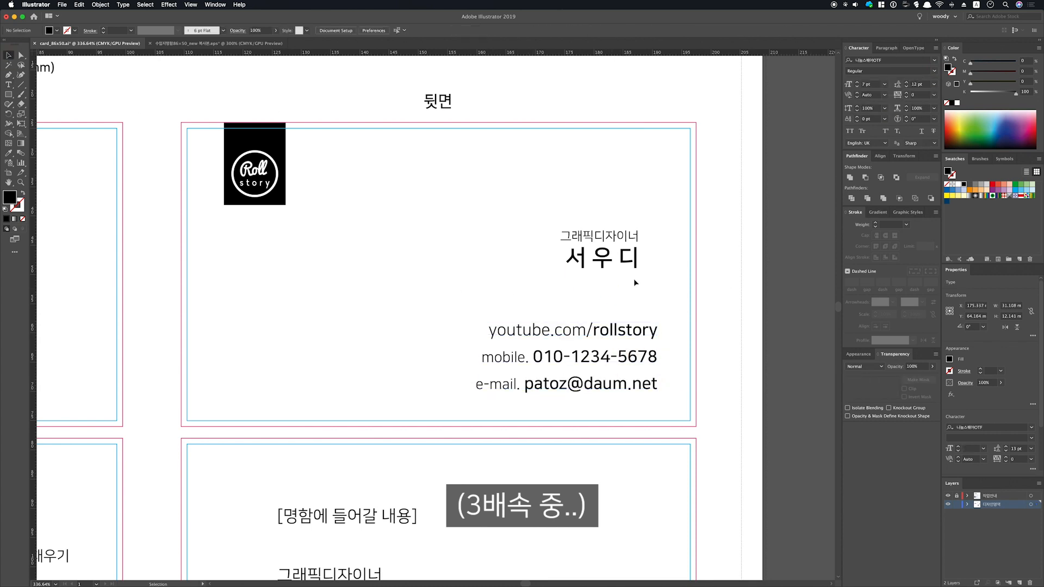
# - Unlock all locked objects, including the back card's white background rectangle
pyautogui.press('super+0')
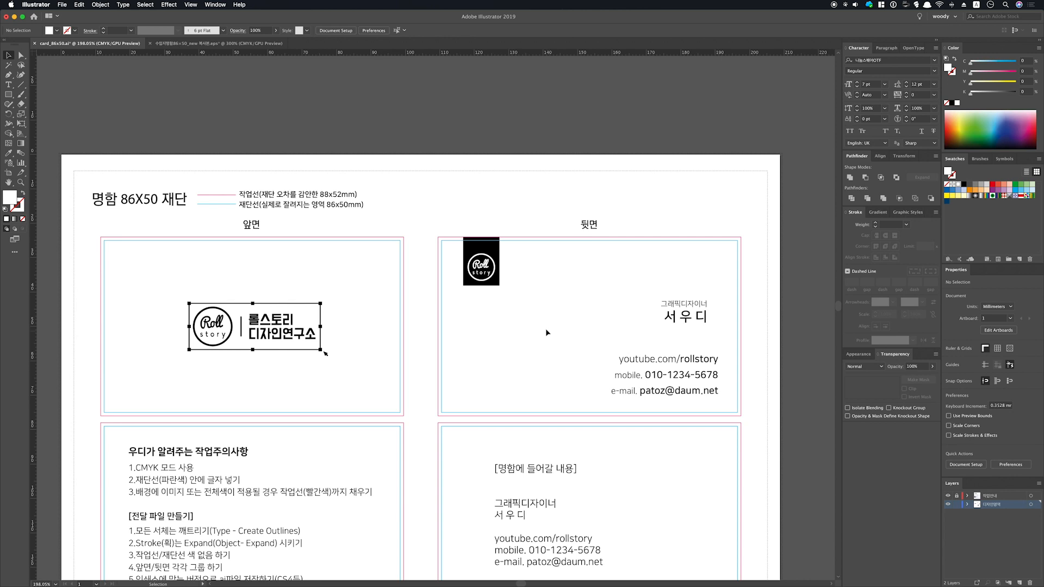
pyautogui.press('alt+super')
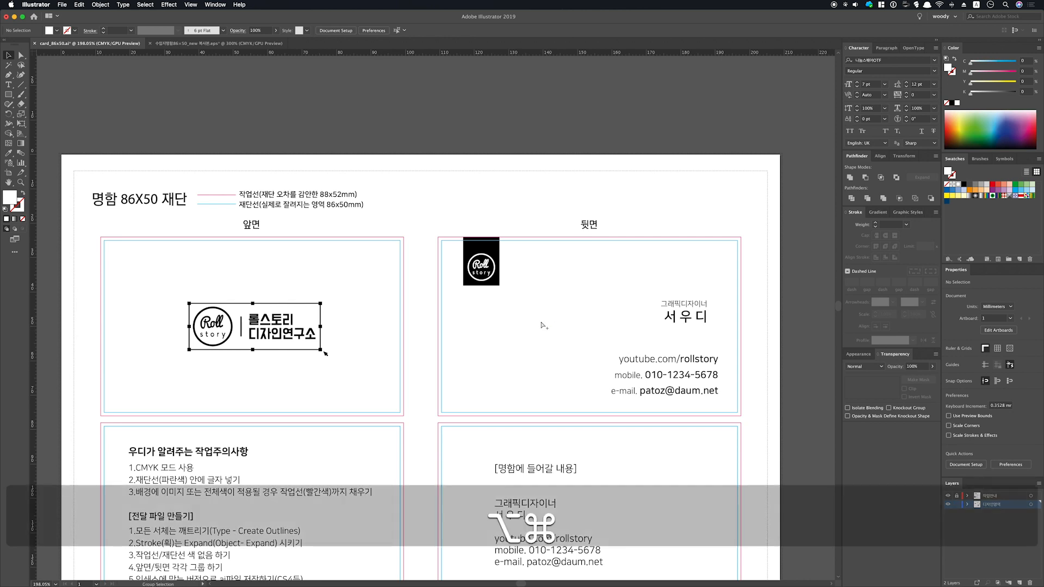
pyautogui.press('super+alt+2')
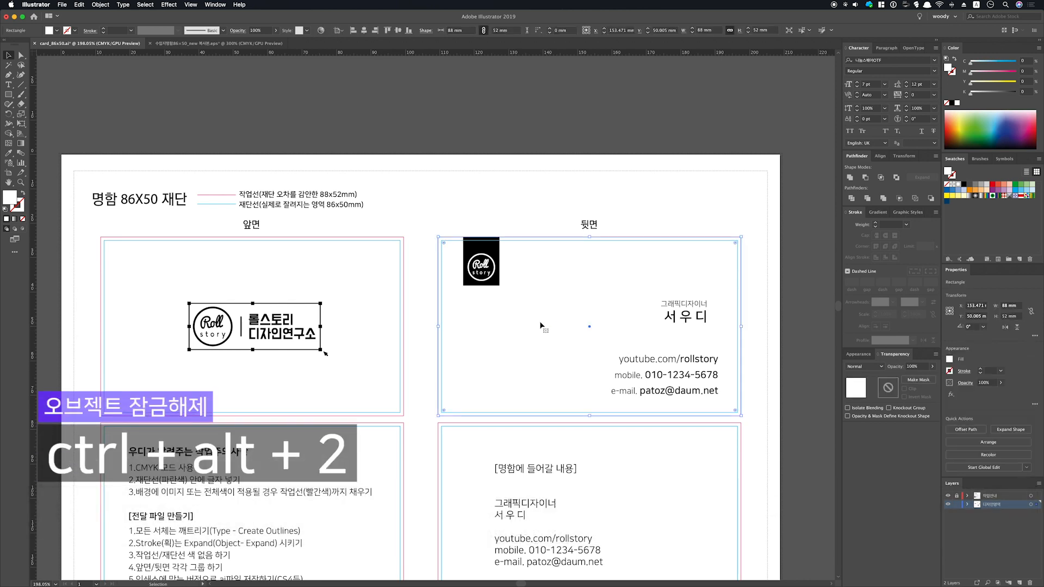
# - Try a blue and an orange fill on the back card's background rectangle
pyautogui.click(551, 208)
pyautogui.moveTo(551, 207); pyautogui.dragTo(559, 279)
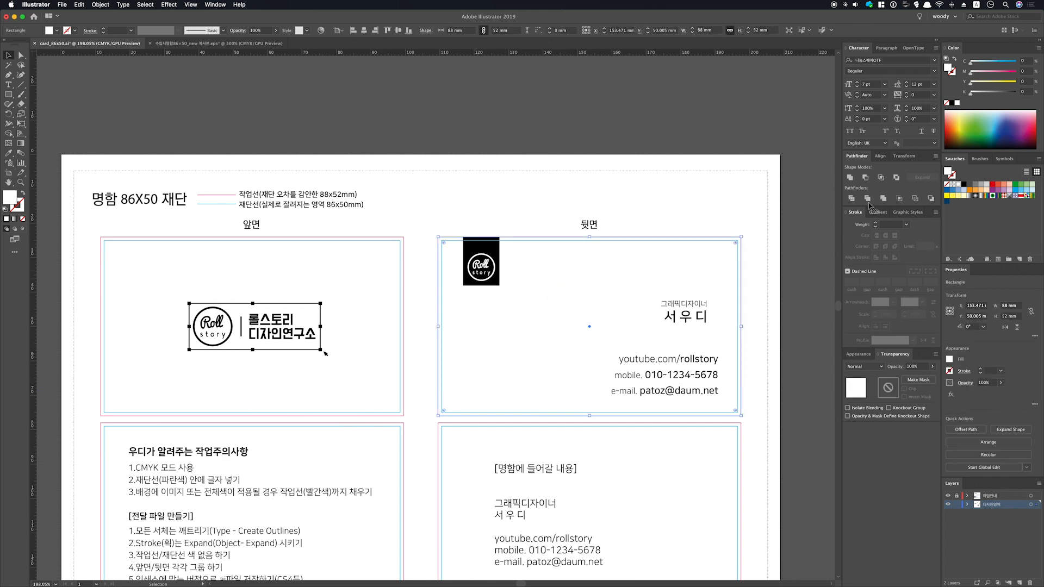
pyautogui.click(946, 190)
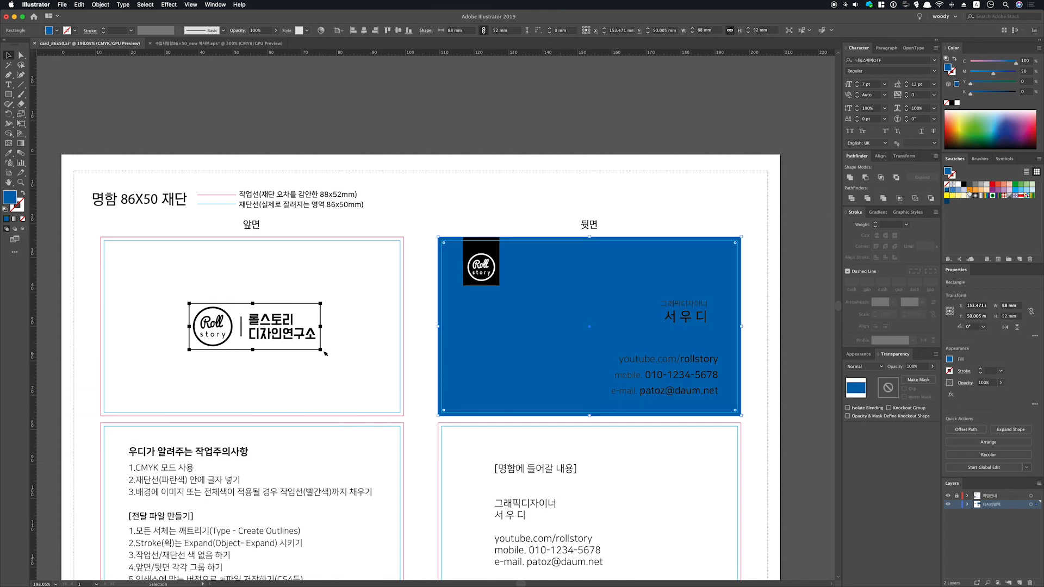
pyautogui.click(968, 190)
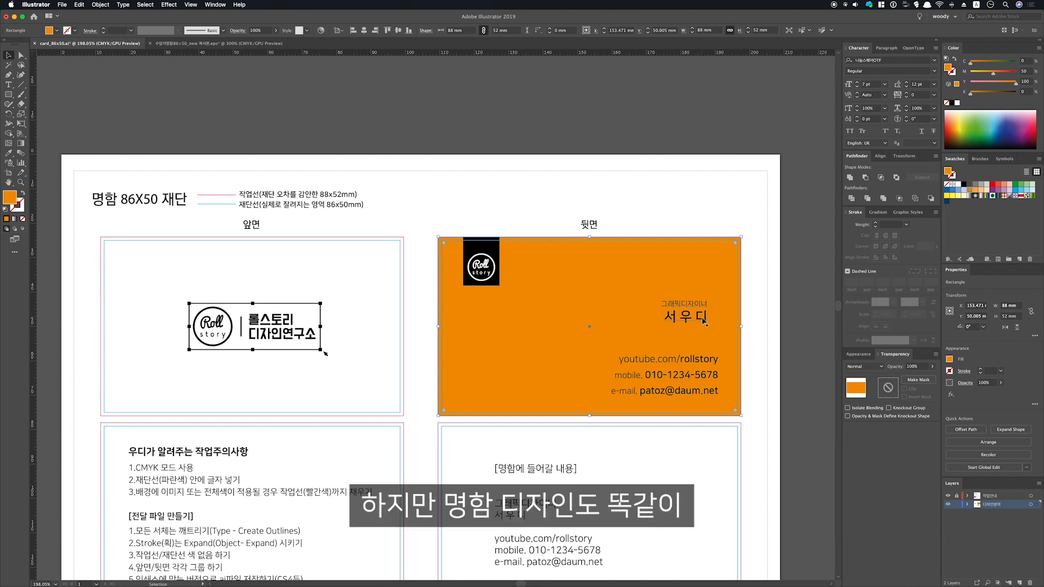
pyautogui.press('super+z')
pyautogui.press('super+z')
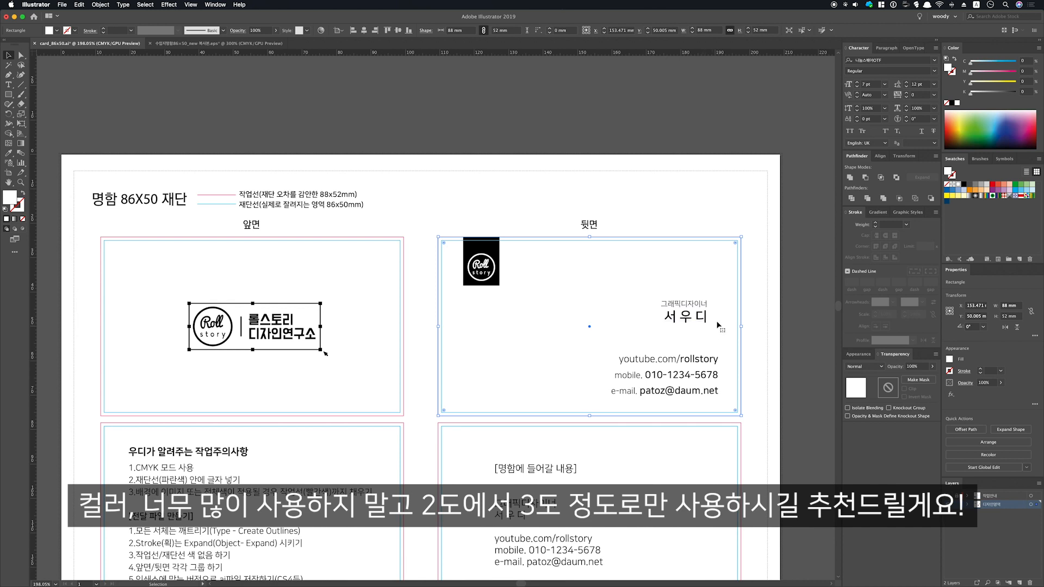
pyautogui.click(744, 237)
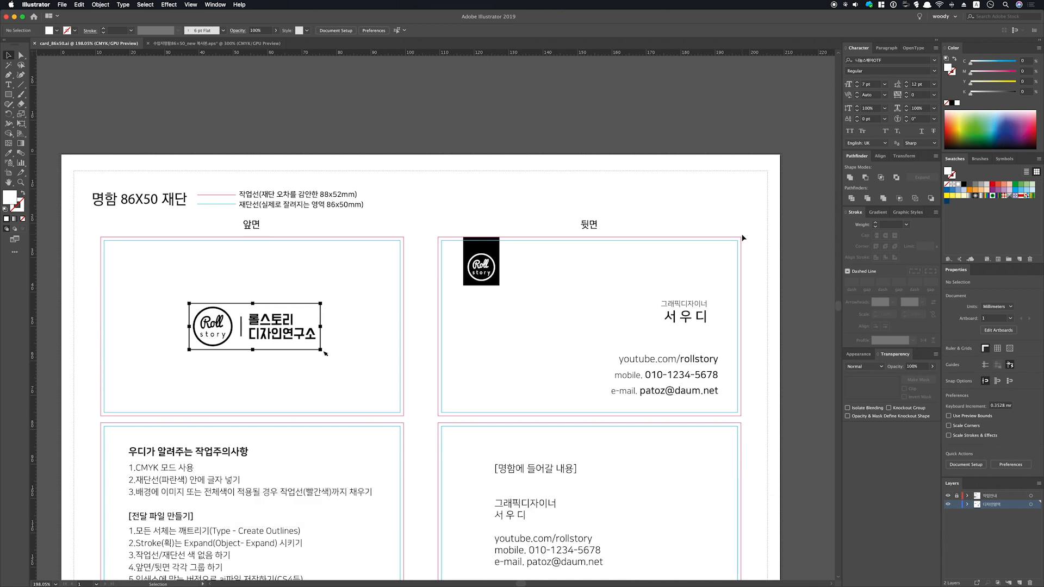
# - Save the editable original design as card_86x50.ai in the Adobe Illustrator (ai) format
pyautogui.press('super+0')
pyautogui.moveTo(578, 214); pyautogui.dragTo(566, 319)
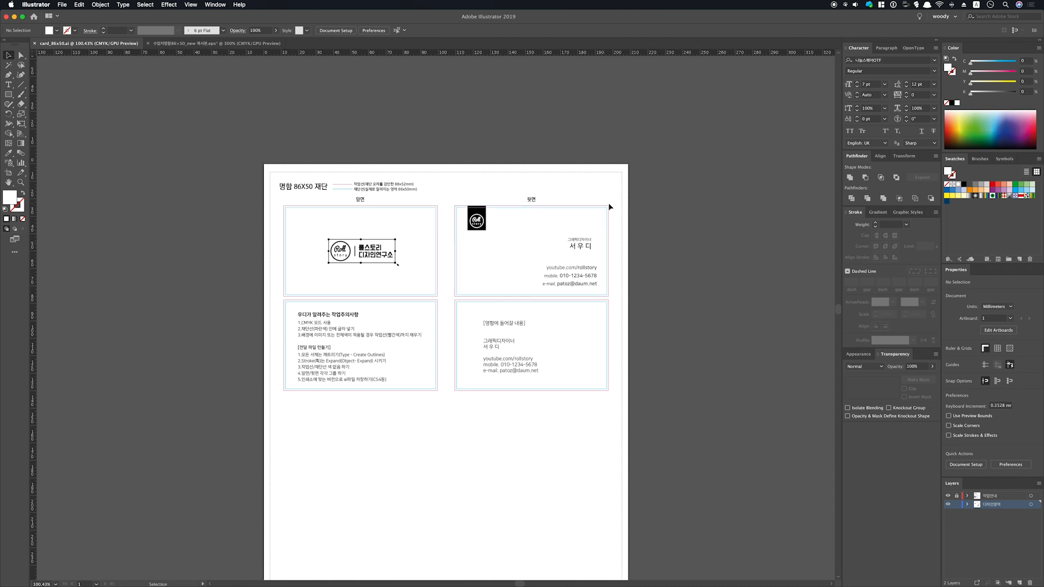
pyautogui.keyDown('super'); pyautogui.click(487, 420); pyautogui.keyUp('super')
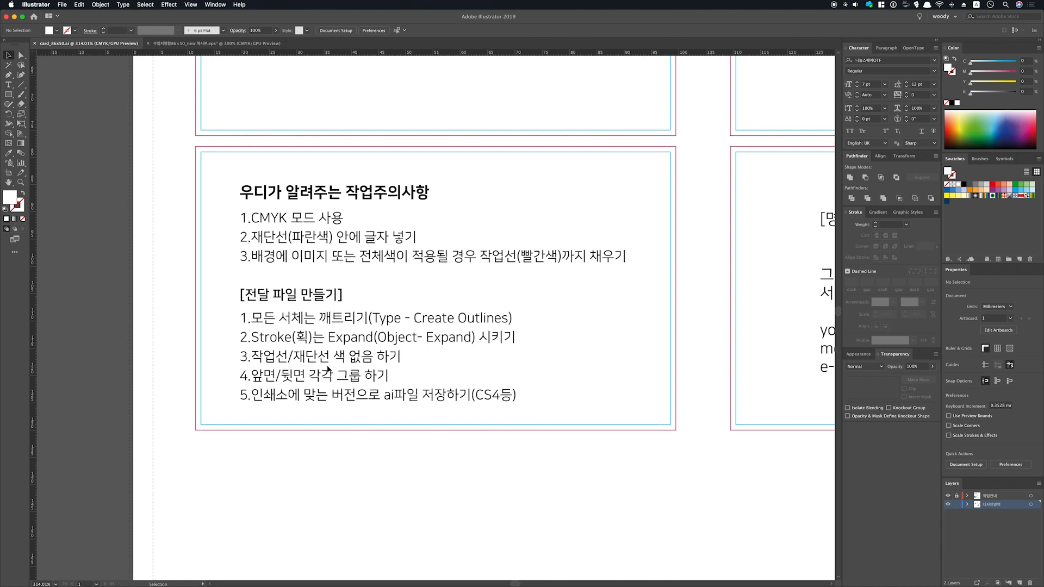
pyautogui.press('super+0')
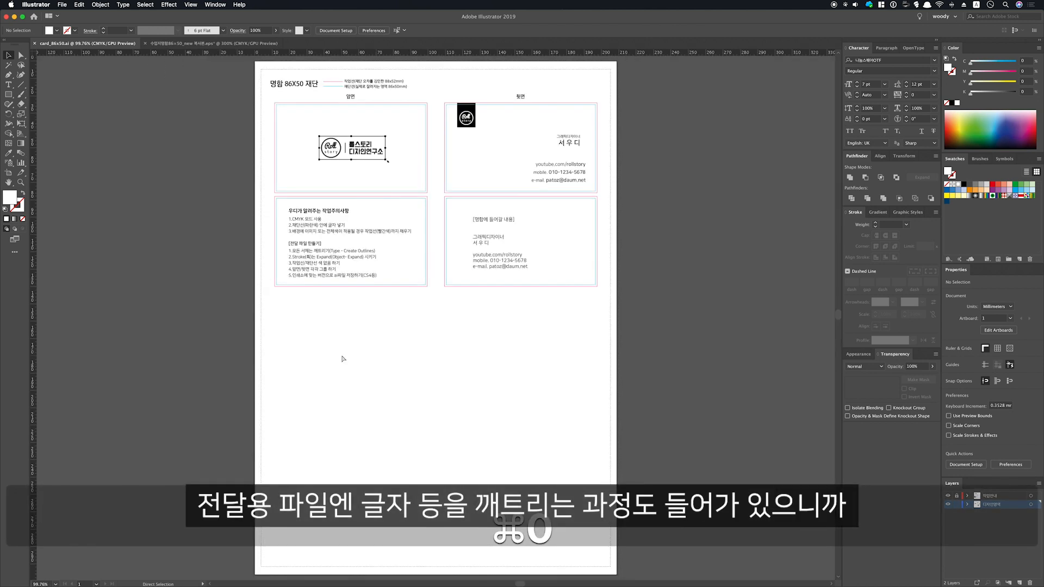
pyautogui.press('space')
pyautogui.moveTo(390, 251); pyautogui.dragTo(394, 350)
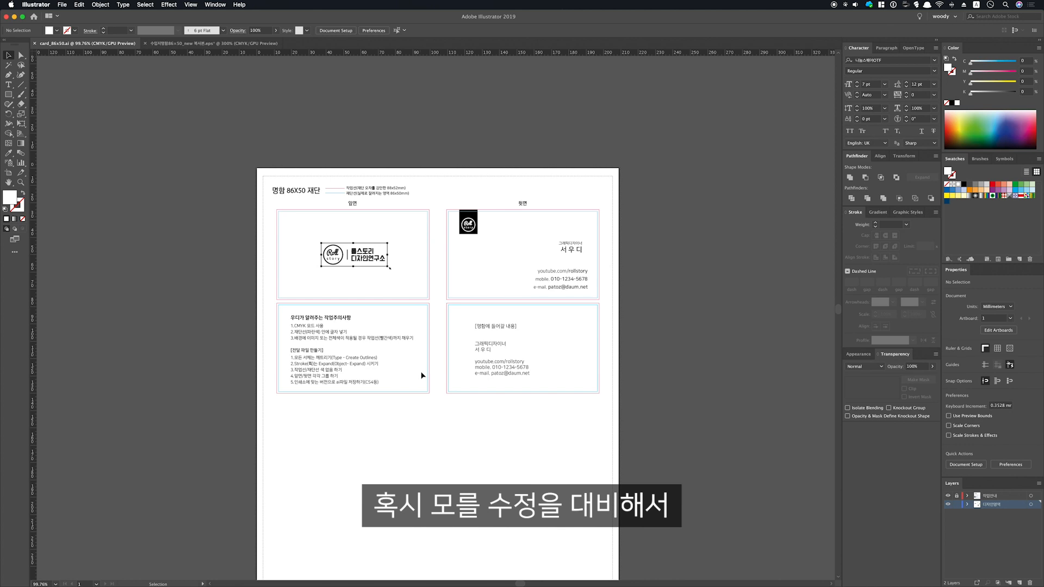
pyautogui.press('shift+super+s')
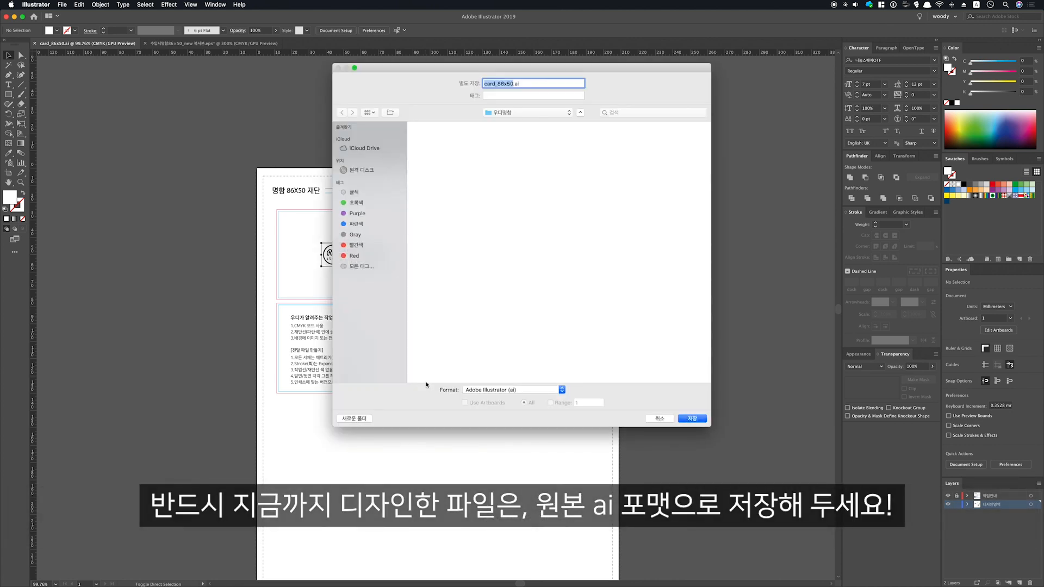
pyautogui.click(527, 390)
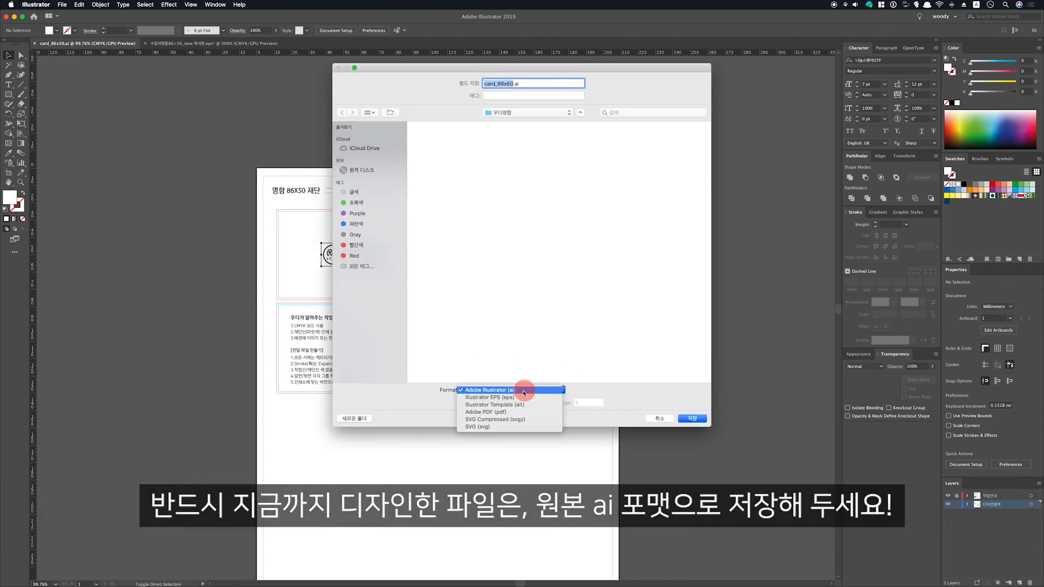
pyautogui.click(527, 394)
pyautogui.click(694, 419)
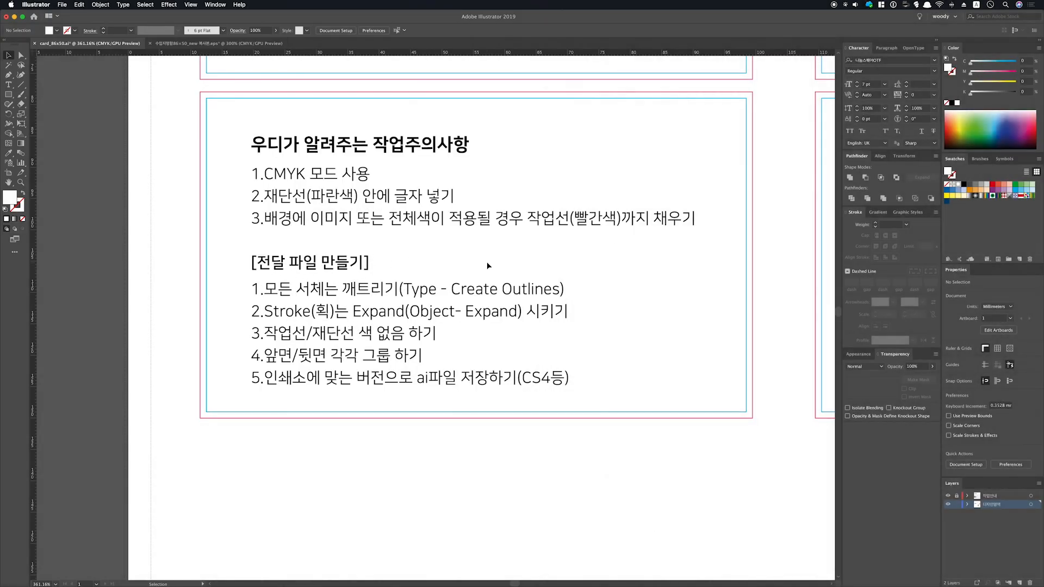
# - Unlock all locked objects on the artboard, including the back card's background rectangle, and clear the selection
pyautogui.press('super')
pyautogui.press('super+0')
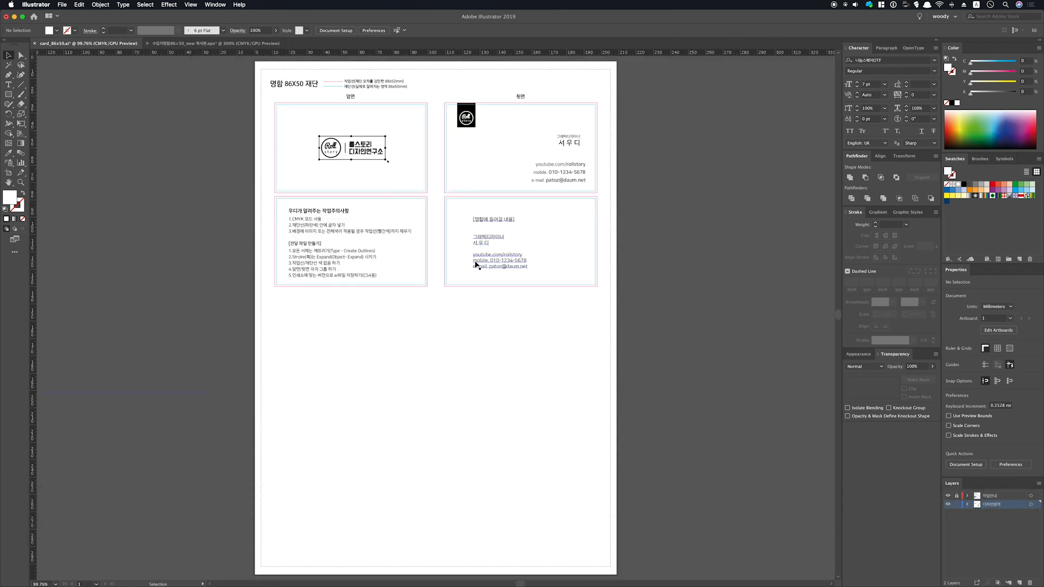
pyautogui.press('super+alt')
pyautogui.press('super+alt+2')
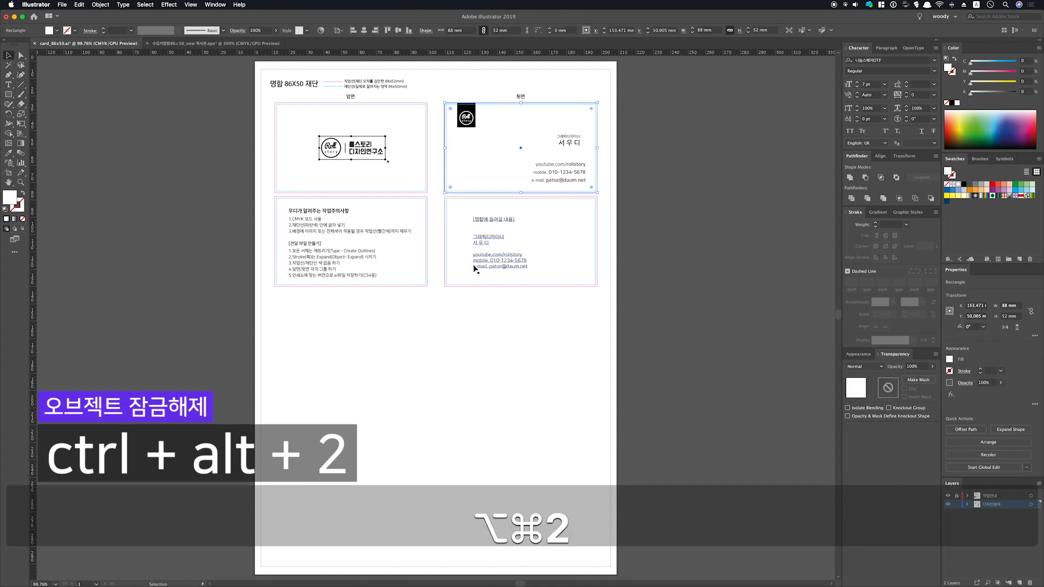
pyautogui.click(453, 305)
# - Select all the design artwork and convert all of its text to outlines
pyautogui.press('super')
pyautogui.press('super+a')
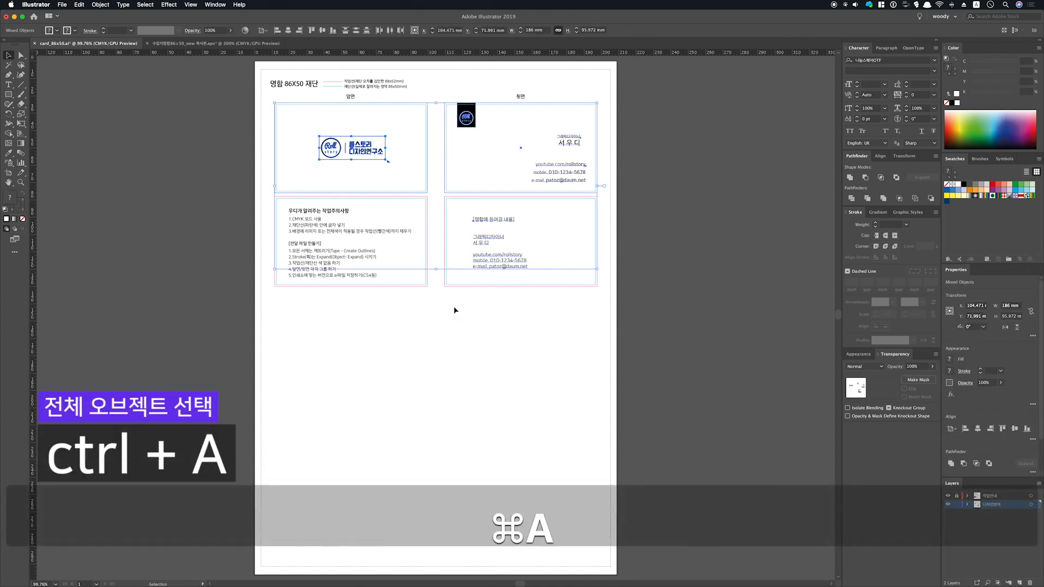
pyautogui.press('space')
pyautogui.moveTo(458, 312); pyautogui.dragTo(457, 370)
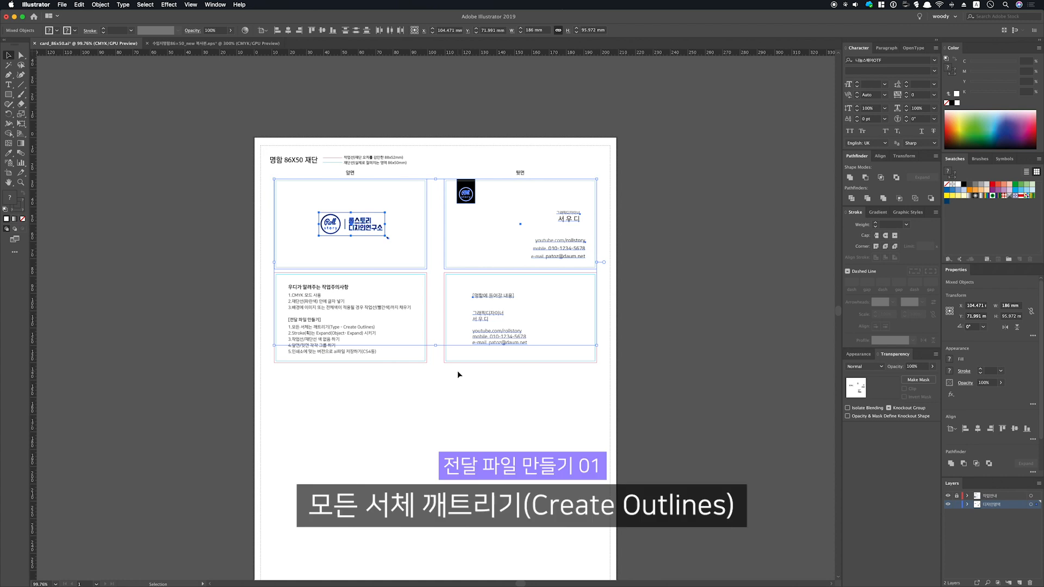
pyautogui.press('super+shift+o')
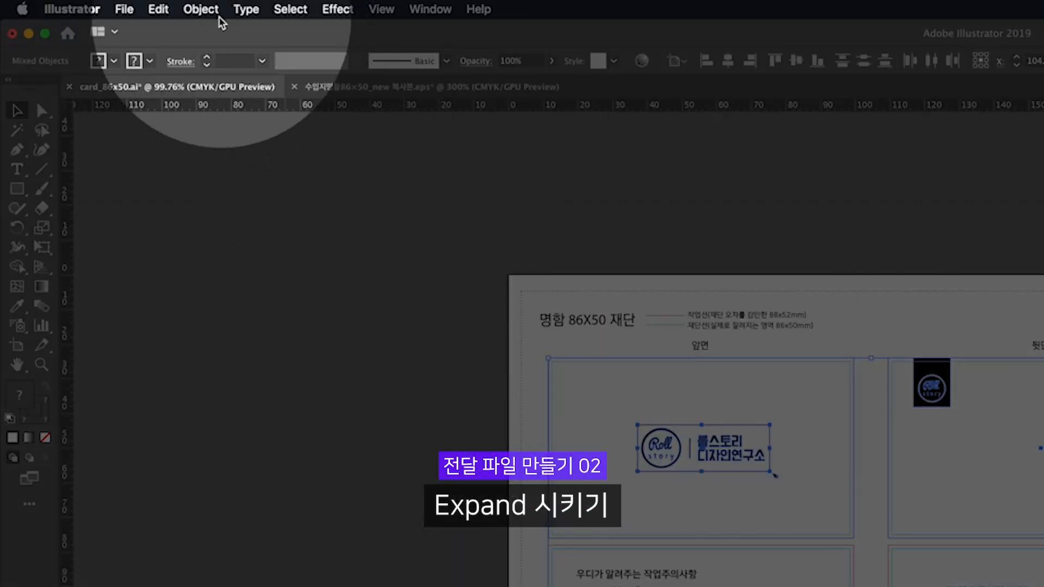
# - Expand the Fill and Stroke of all selected artwork into plain shapes, then deselect it
pyautogui.click(100, 4)
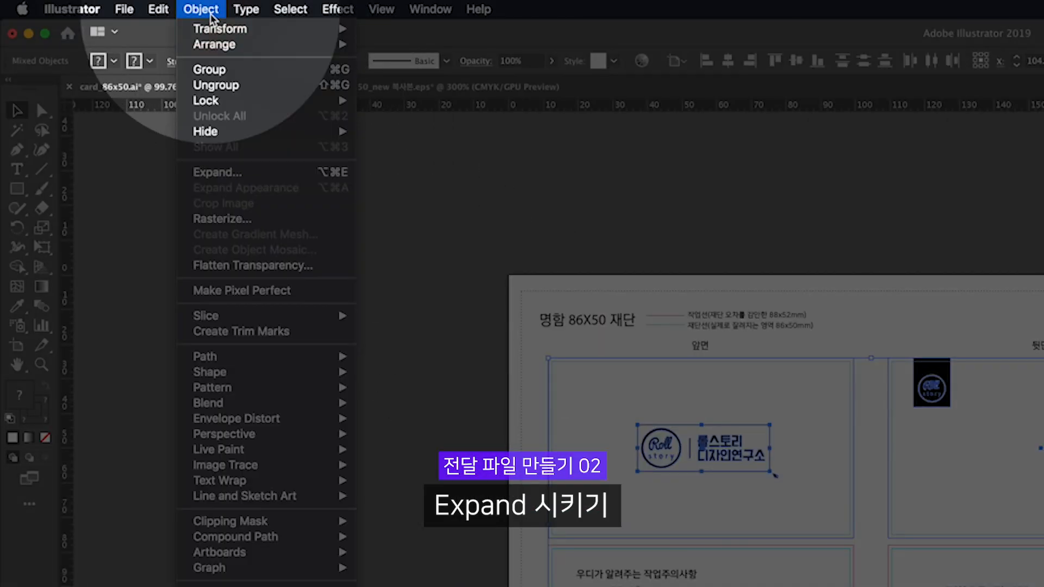
pyautogui.click(218, 171)
pyautogui.moveTo(121, 103); pyautogui.dragTo(806, 293)
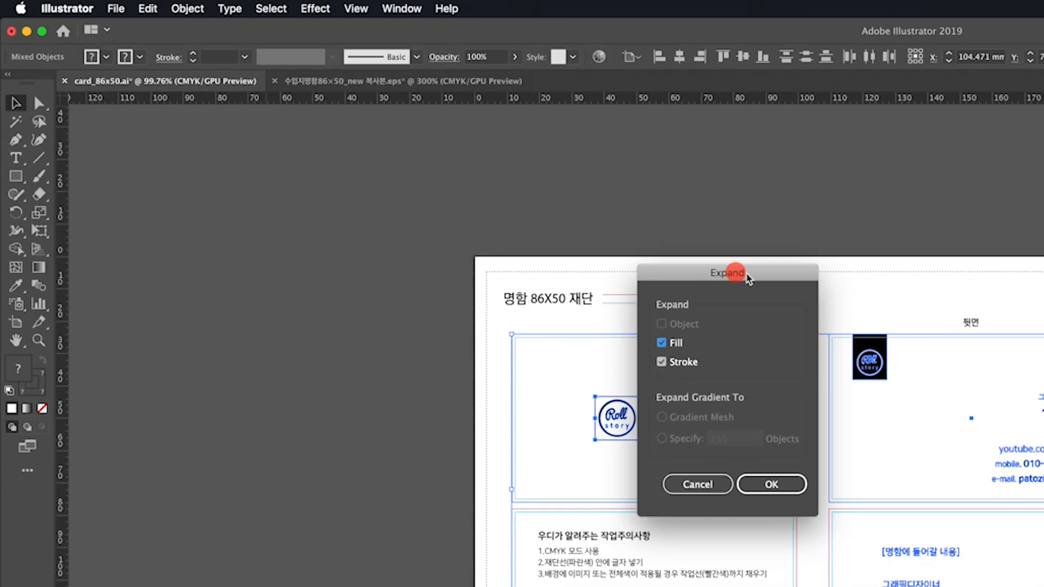
pyautogui.click(413, 260)
pyautogui.click(617, 265)
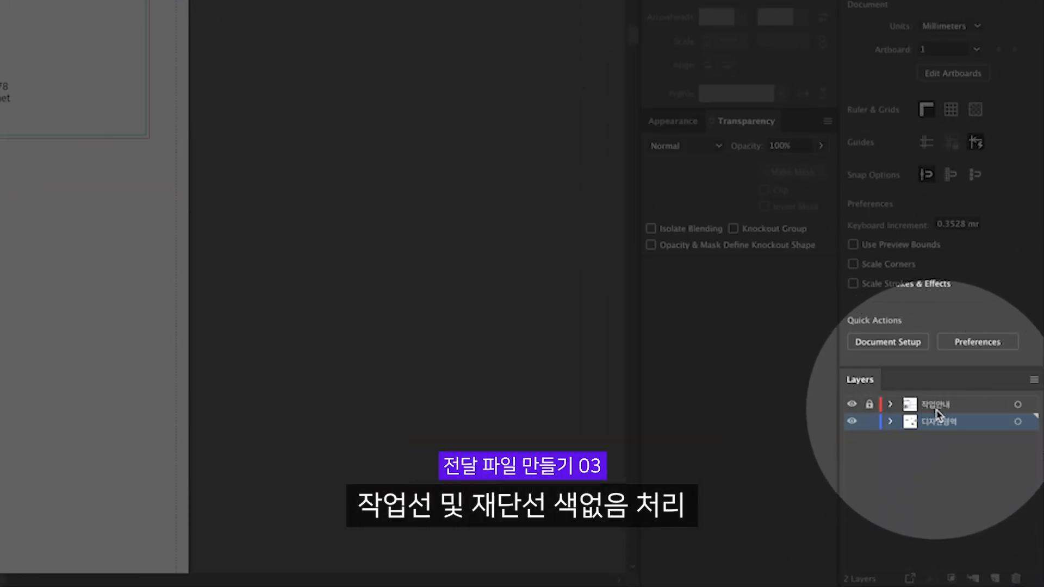
# - Unlock the 작업안내 layer, lock 디자인영역, and set the work and trim lines of the 앞면 and 뒷면 cards to no stroke
pyautogui.click(869, 405)
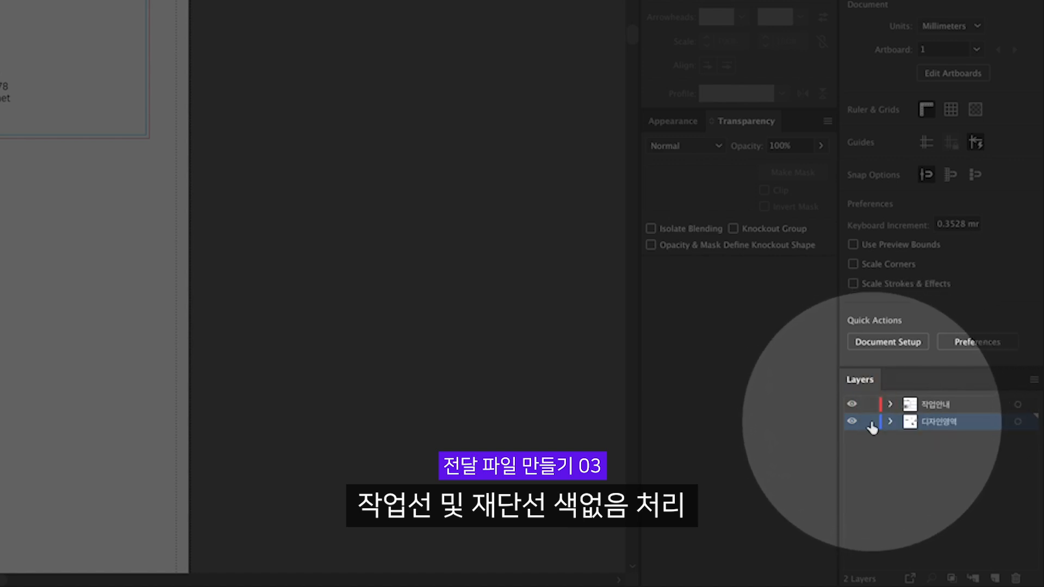
pyautogui.click(873, 427)
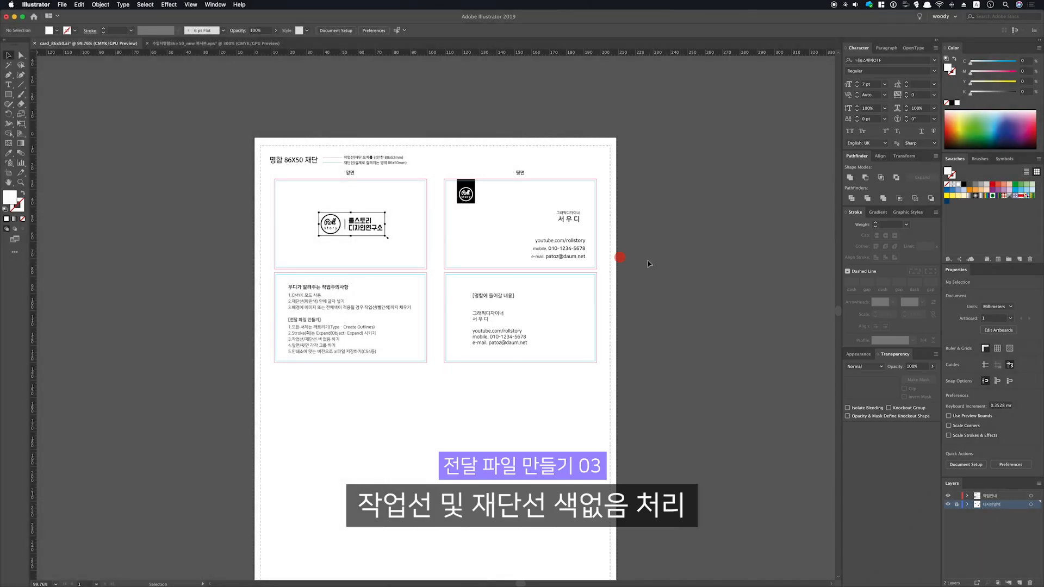
pyautogui.click(426, 239)
pyautogui.click(19, 210)
pyautogui.click(23, 219)
pyautogui.click(203, 268)
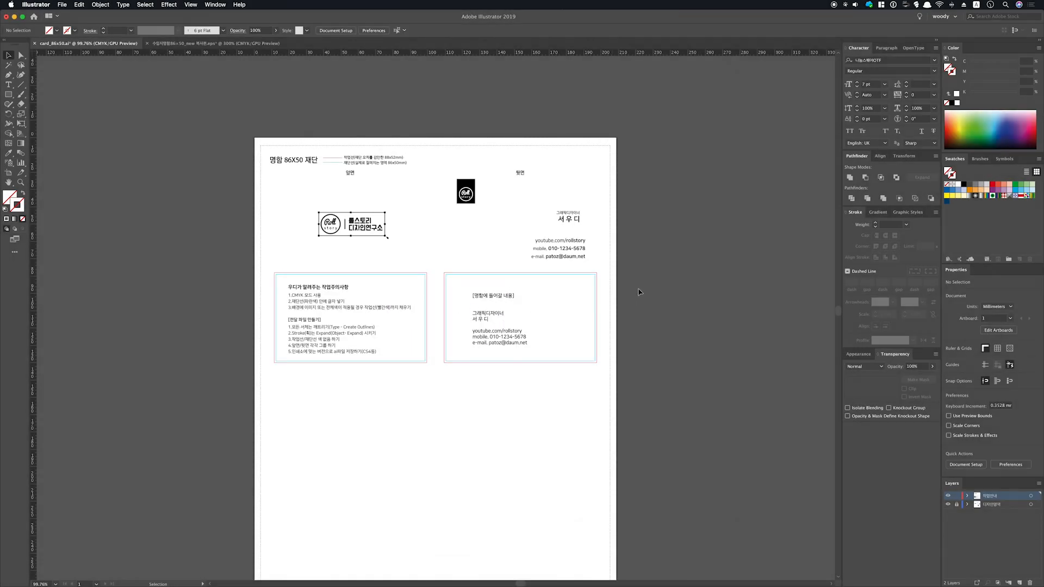
# - Delete the work and trim line frames around the notes card and the content-text card
pyautogui.moveTo(632, 280); pyautogui.dragTo(421, 280)
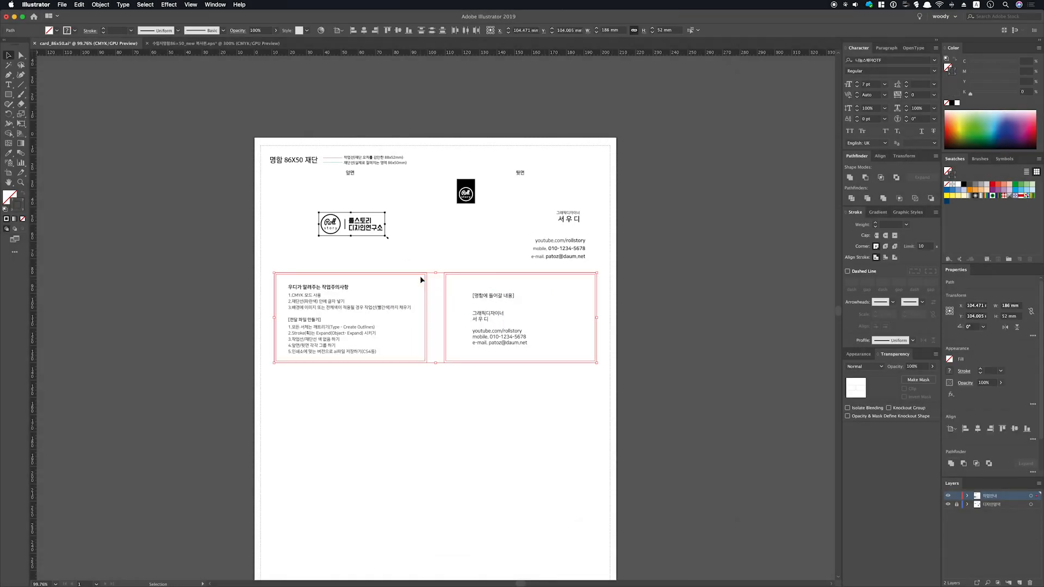
pyautogui.press('BackSpace')
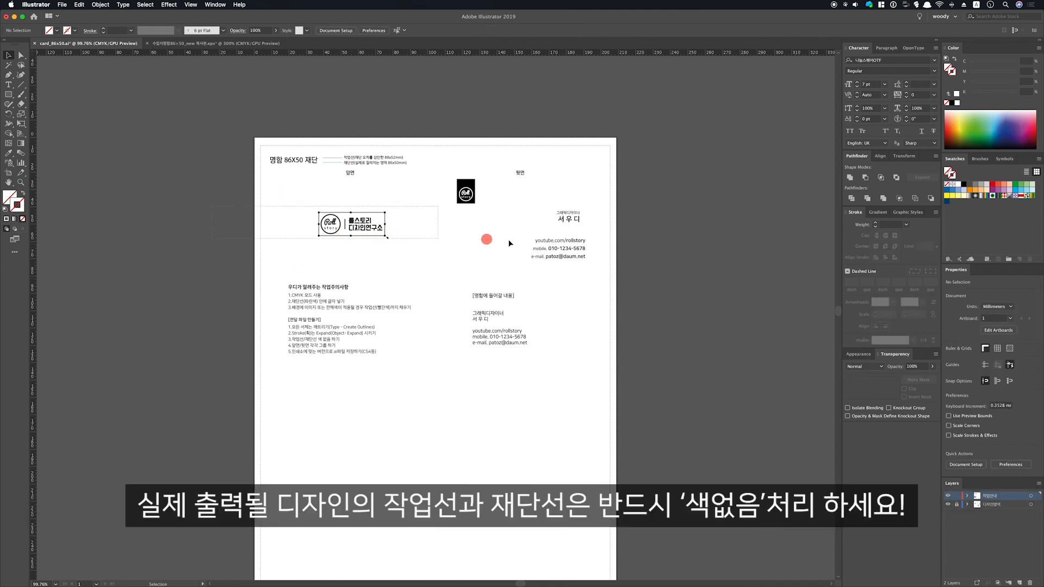
pyautogui.press('super+z')
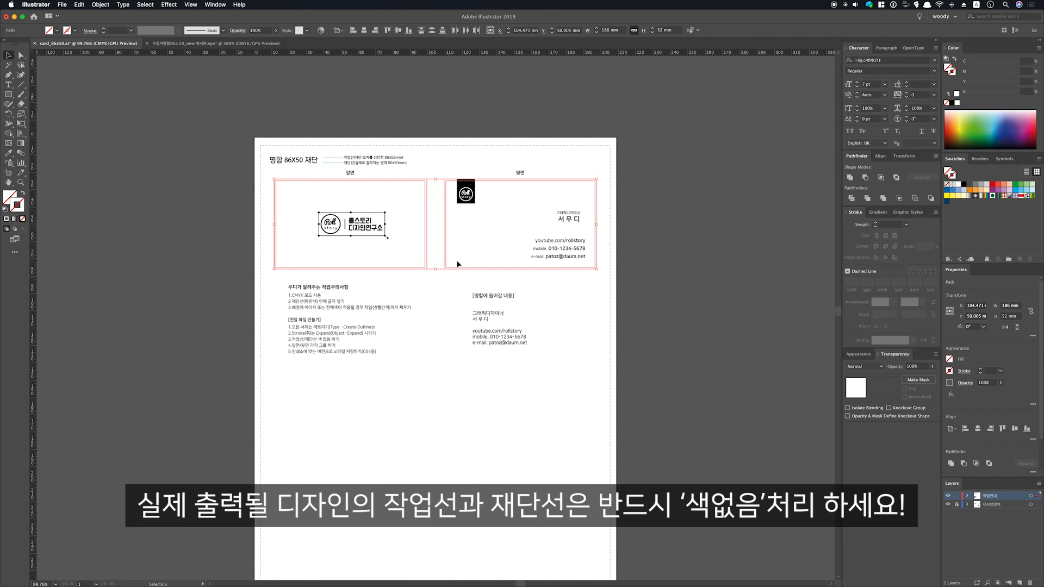
pyautogui.click(455, 282)
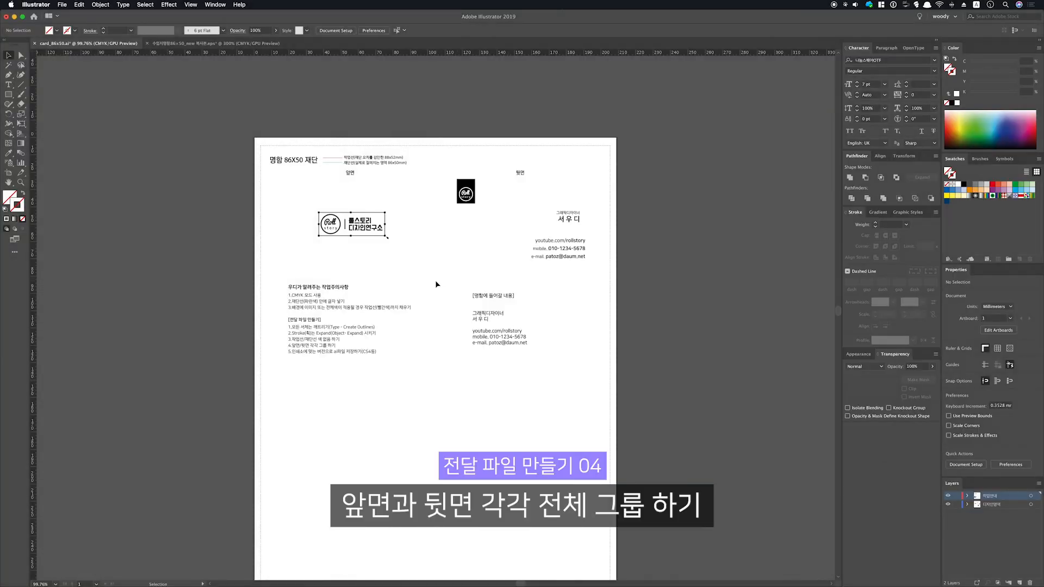
# - Group the 앞면 card's artwork with its frames, and group the 뒷면 card's artwork with its frames separately
pyautogui.moveTo(252, 269); pyautogui.dragTo(490, 169)
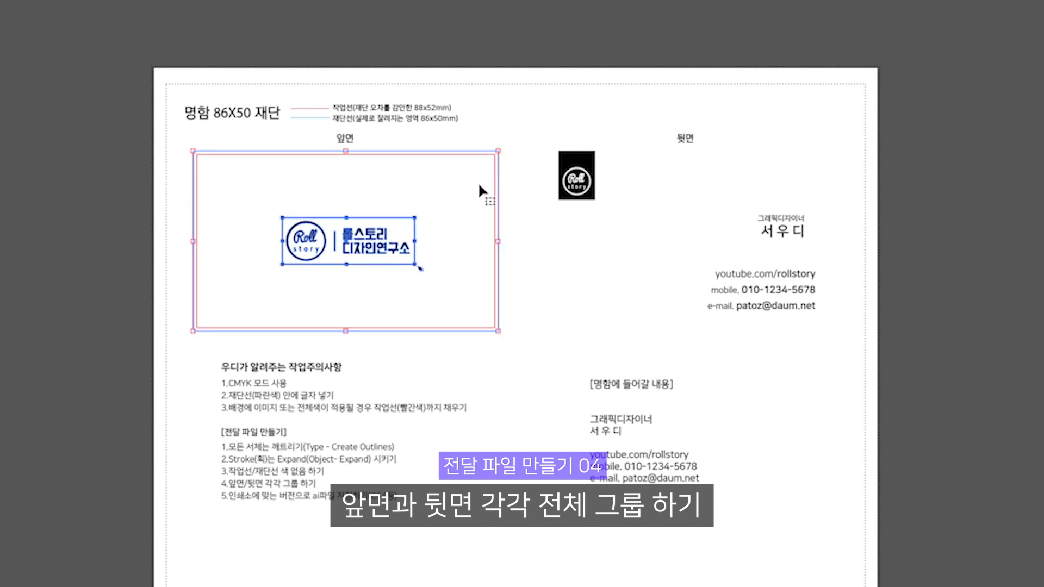
pyautogui.hotkey('ctrl', 'g')
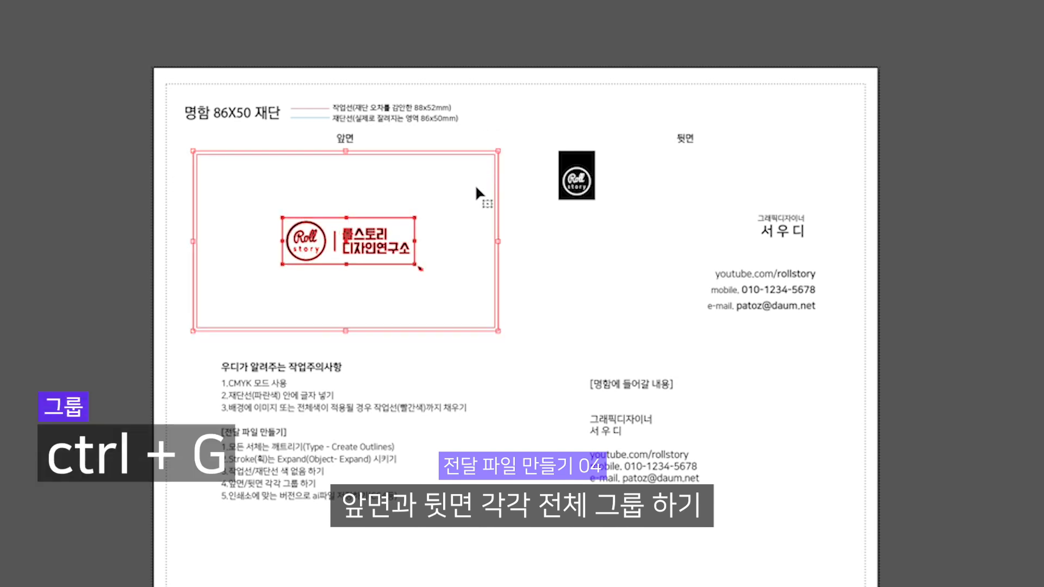
pyautogui.moveTo(892, 326); pyautogui.dragTo(535, 157)
pyautogui.hotkey('ctrl', 'g')
pyautogui.click(534, 136)
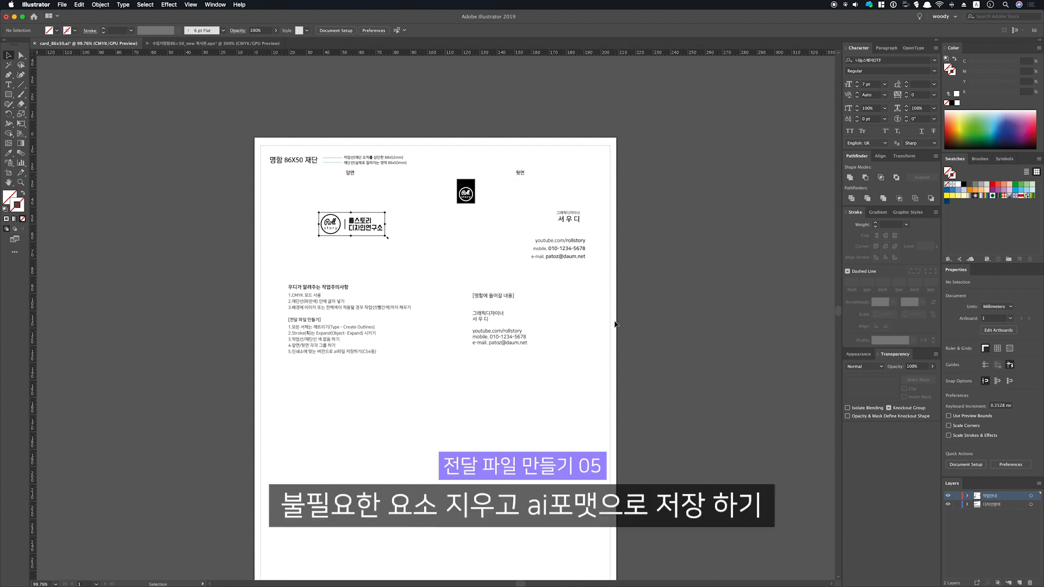
# - Delete the work instructions and the sample contact text below the two finished cards
pyautogui.moveTo(646, 408); pyautogui.dragTo(272, 280)
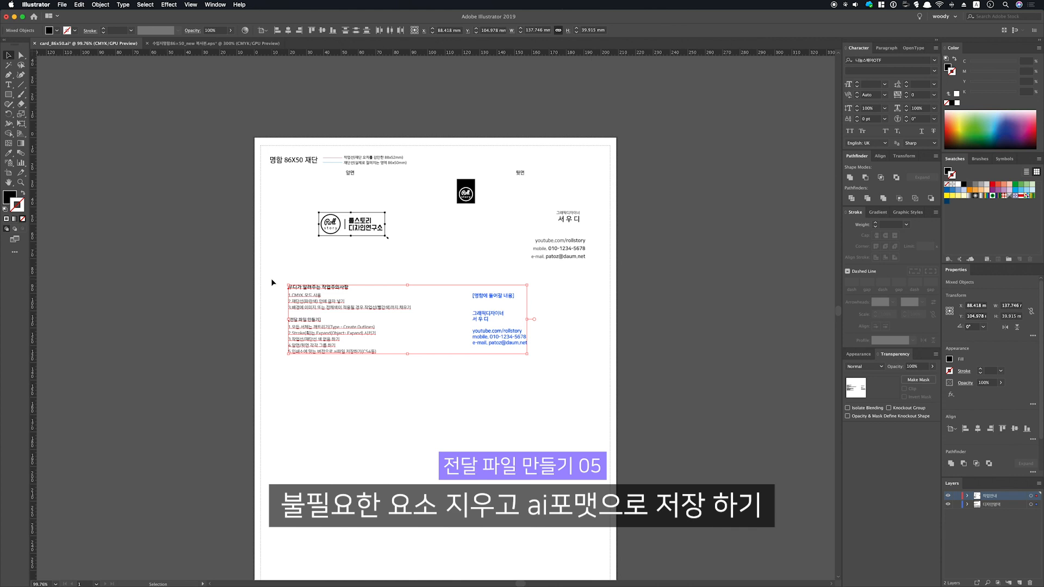
pyautogui.press('Delete')
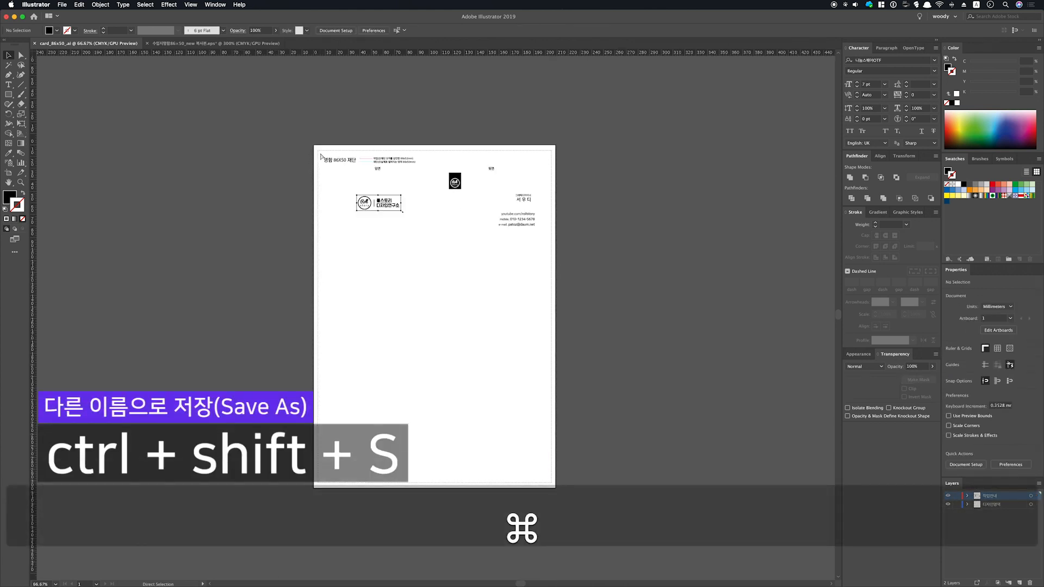
# - Save a print-delivery copy as card_86x50__.ai in Adobe Illustrator (ai) format, using version Illustrator CS4
pyautogui.press('super+shift+s')
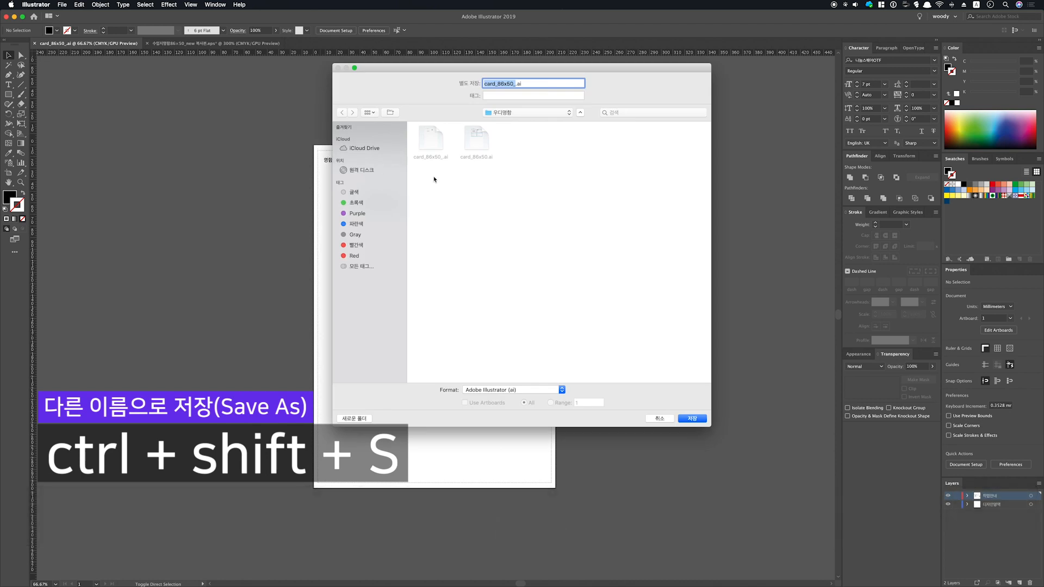
pyautogui.press('Right')
pyautogui.write('_')
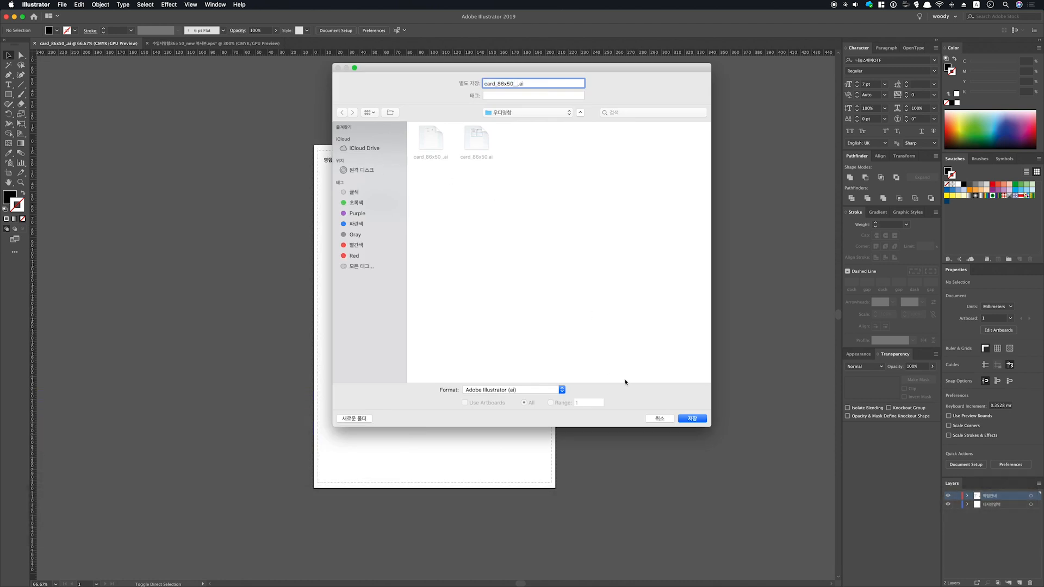
pyautogui.click(685, 419)
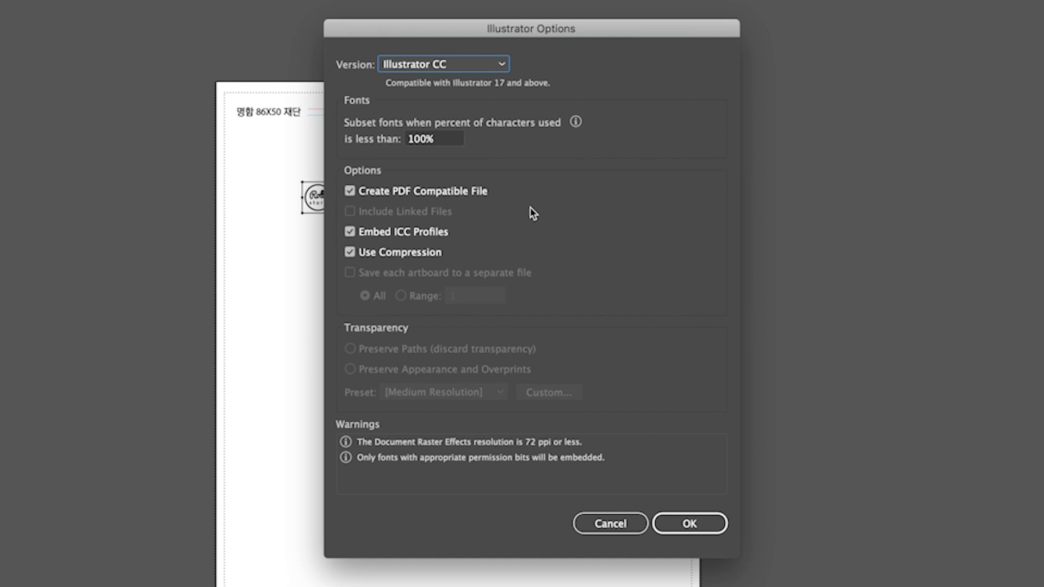
pyautogui.click(456, 65)
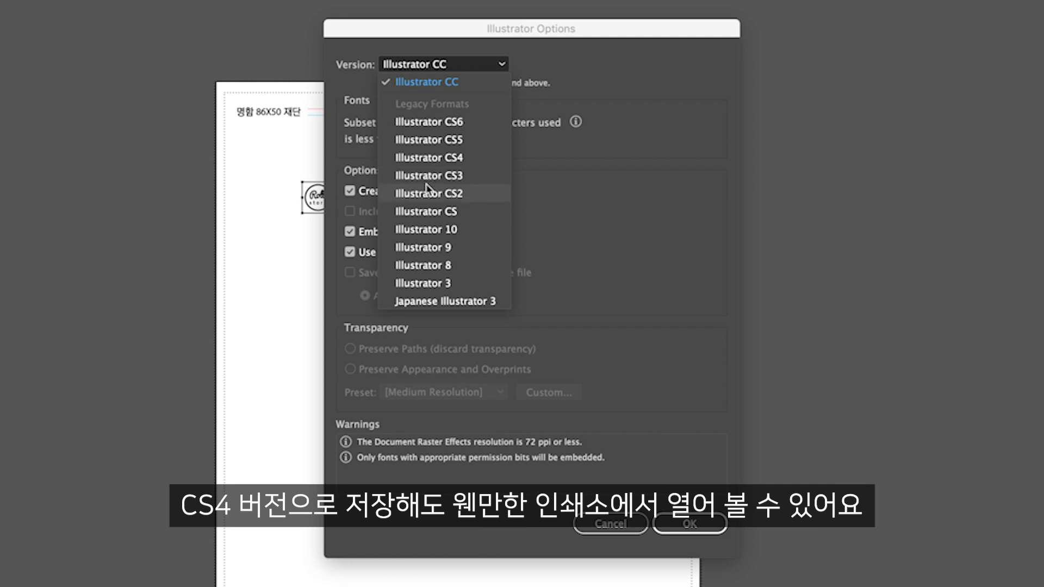
pyautogui.click(447, 159)
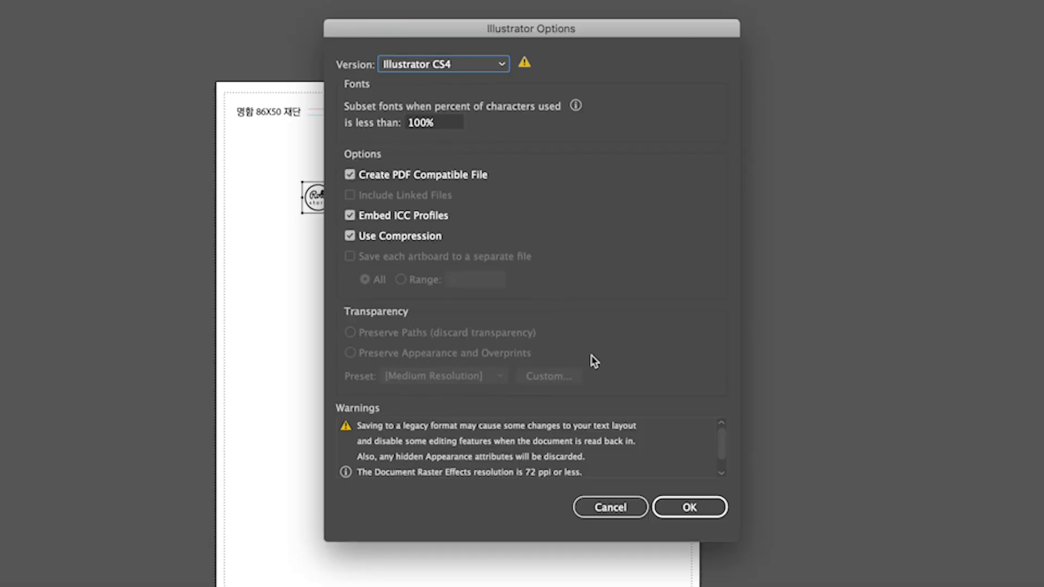
pyautogui.click(680, 507)
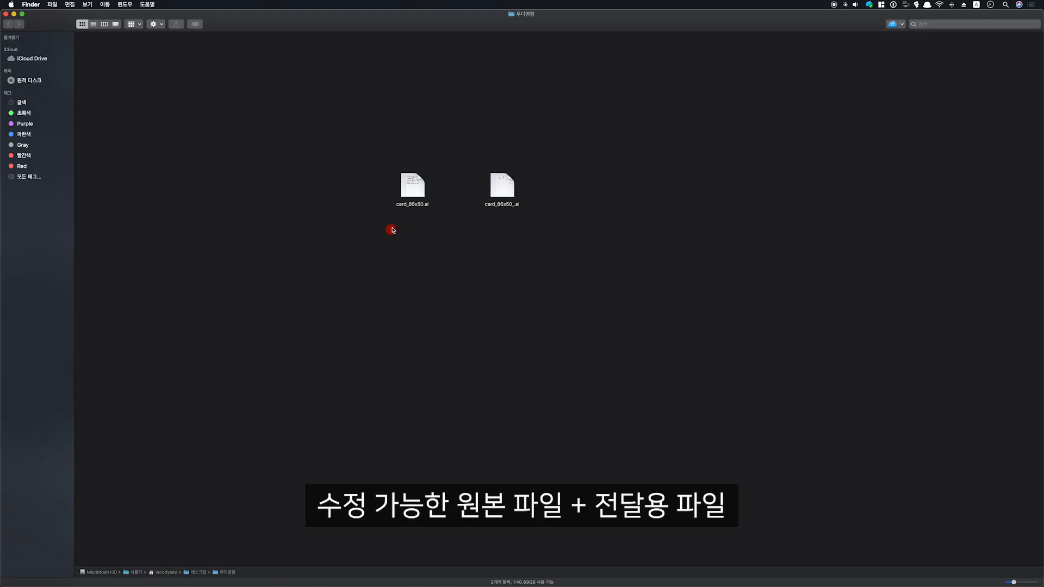
# - Switch to Finder and preview the original card_86x50.ai and the delivery file card_86x50_.ai
pyautogui.click(422, 192)
pyautogui.press('space')
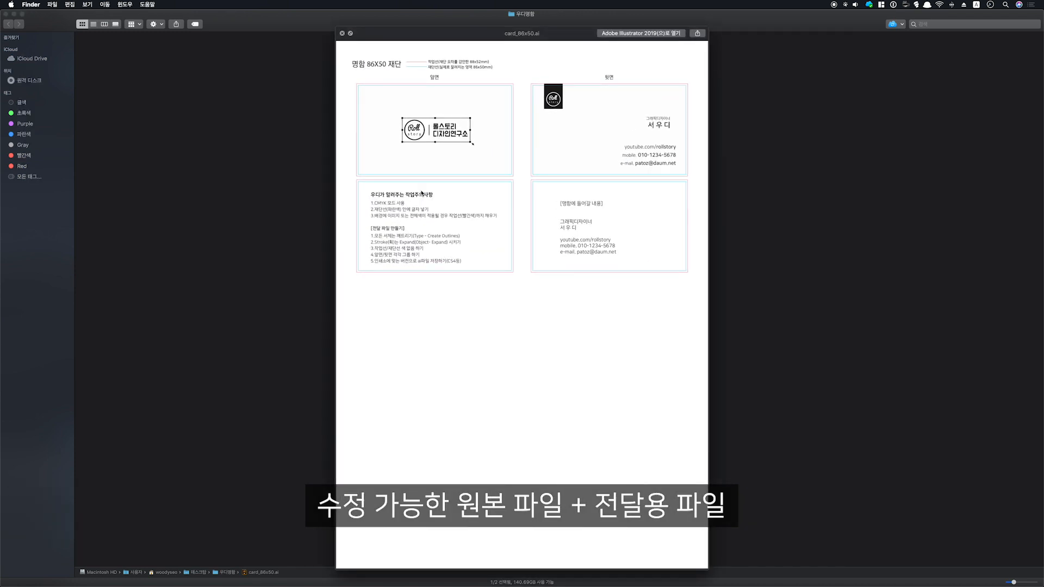
pyautogui.press('space')
pyautogui.press('Right')
pyautogui.press('space')
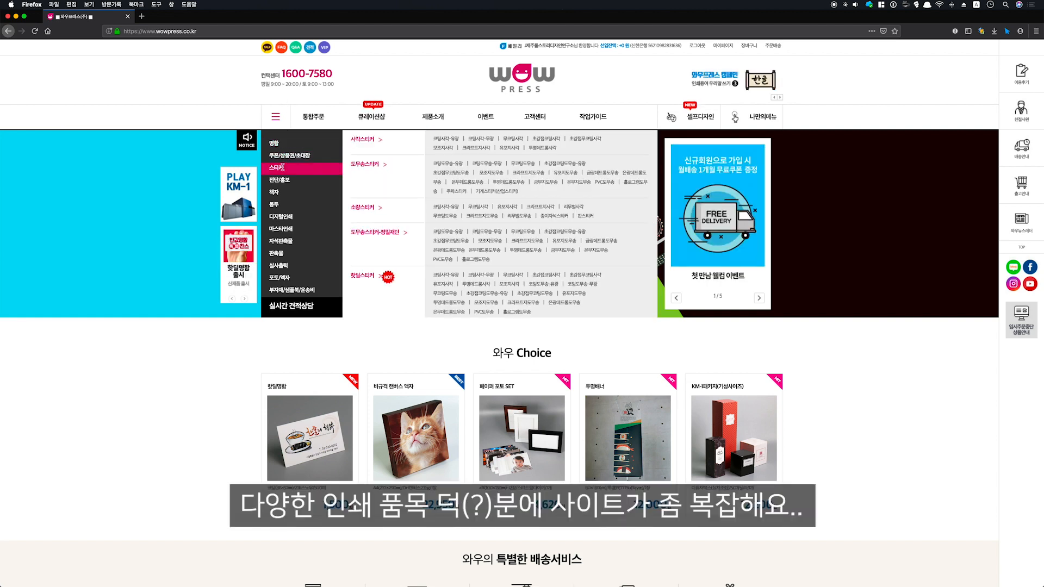
# - Switch to the Wowpress site in Firefox and open the 90x50 특수지명함B order page from the 고급지명함 category under 명함
pyautogui.moveTo(285, 181)
pyautogui.moveTo(279, 231)
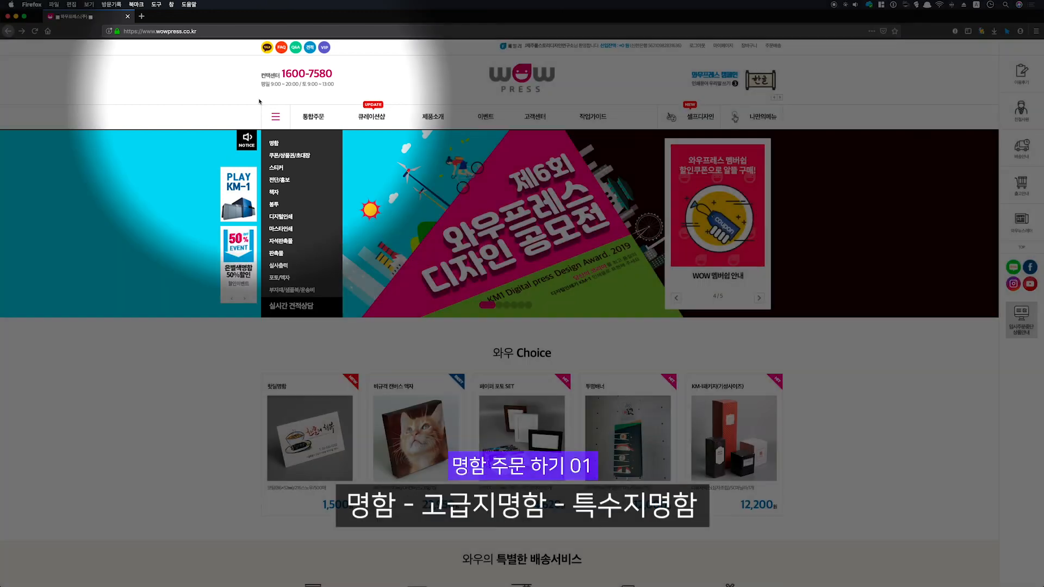
pyautogui.moveTo(274, 142)
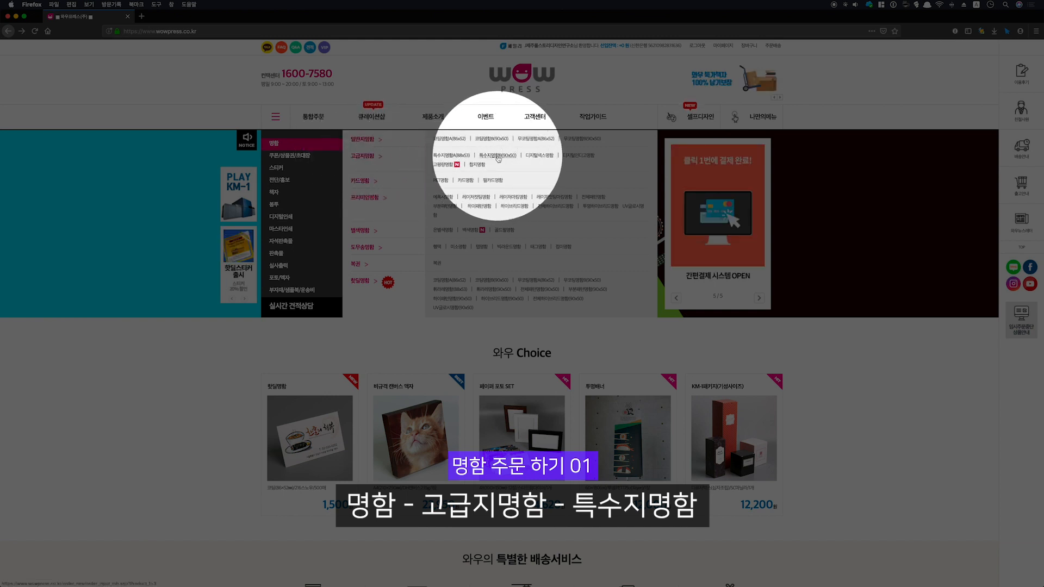
pyautogui.click(494, 157)
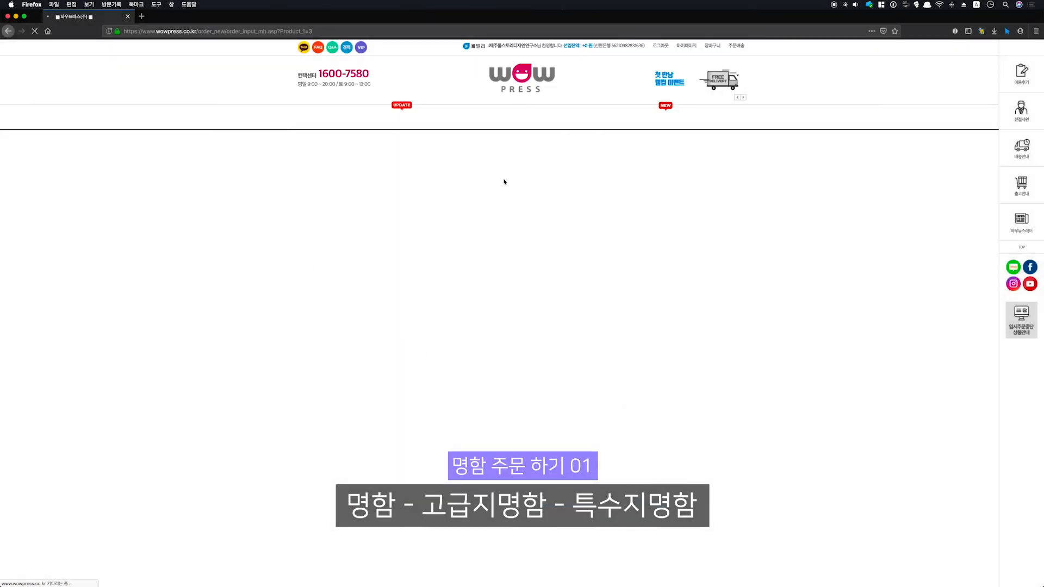
# - Enter 롤스토리 as the order title and choose 90x50양면8도 as the card type and colour count
pyautogui.click(583, 257)
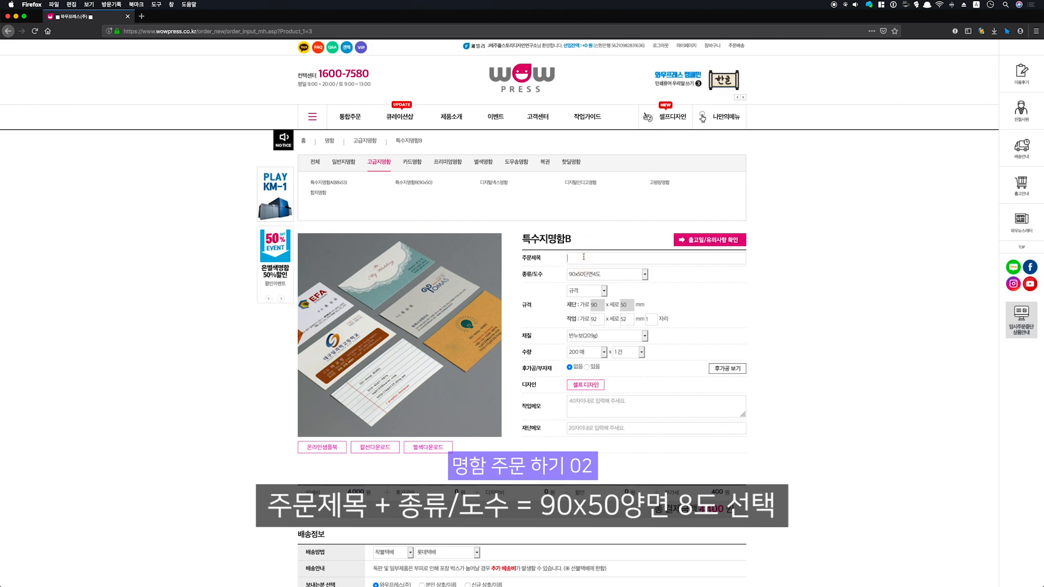
pyautogui.write('롤스토리')
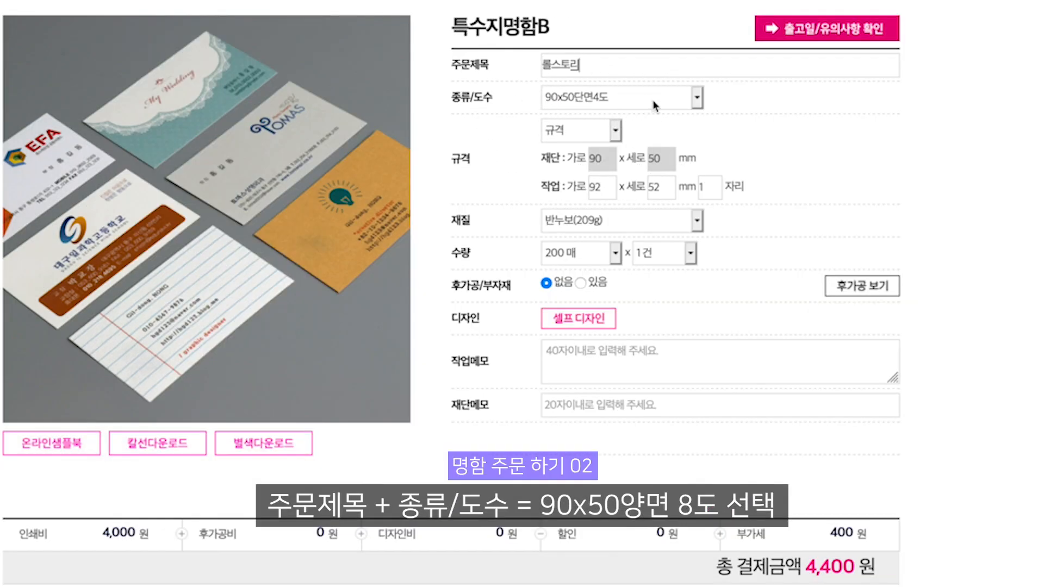
pyautogui.click(652, 100)
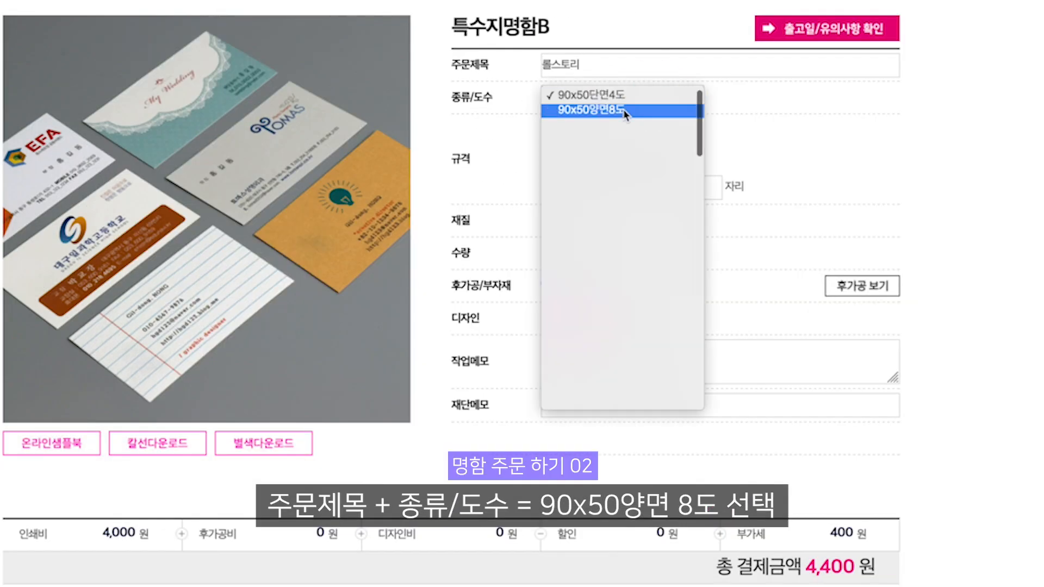
pyautogui.click(586, 112)
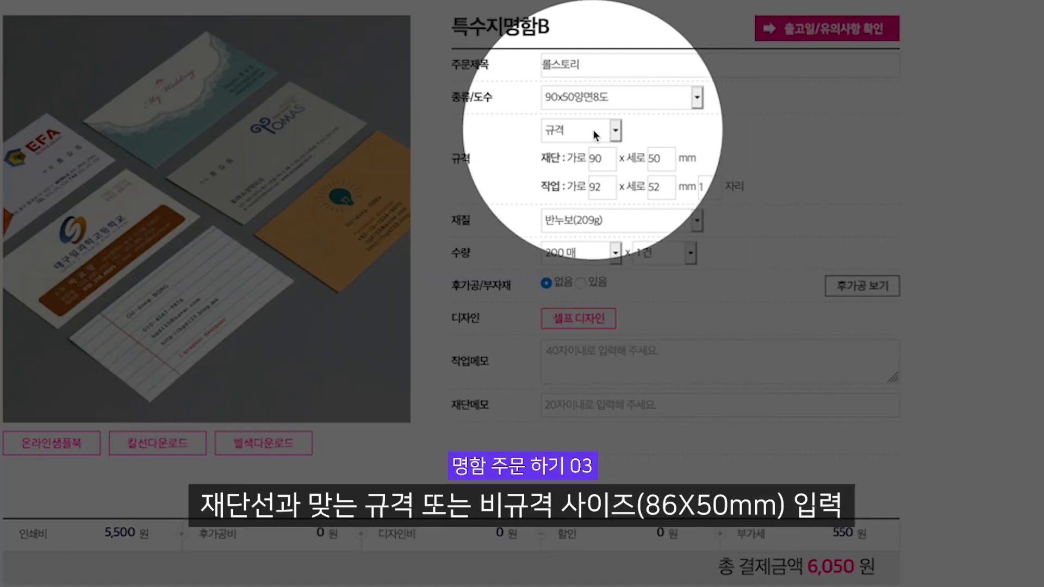
# - Set the size option to 비규격 with an 86 x 50 mm trim size, and choose 프리미엄반누보(250g) as the paper
pyautogui.click(594, 131)
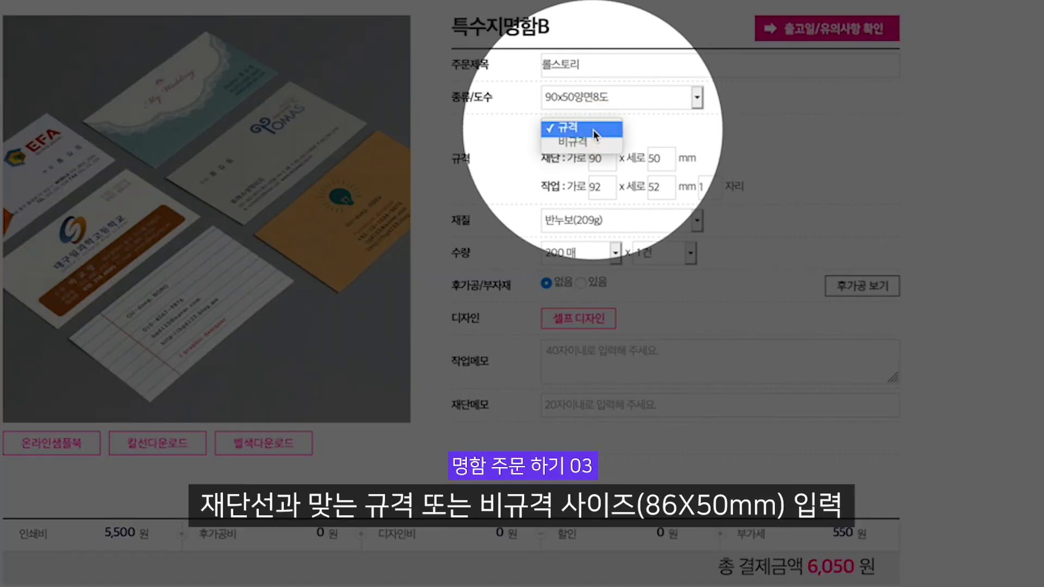
pyautogui.click(585, 141)
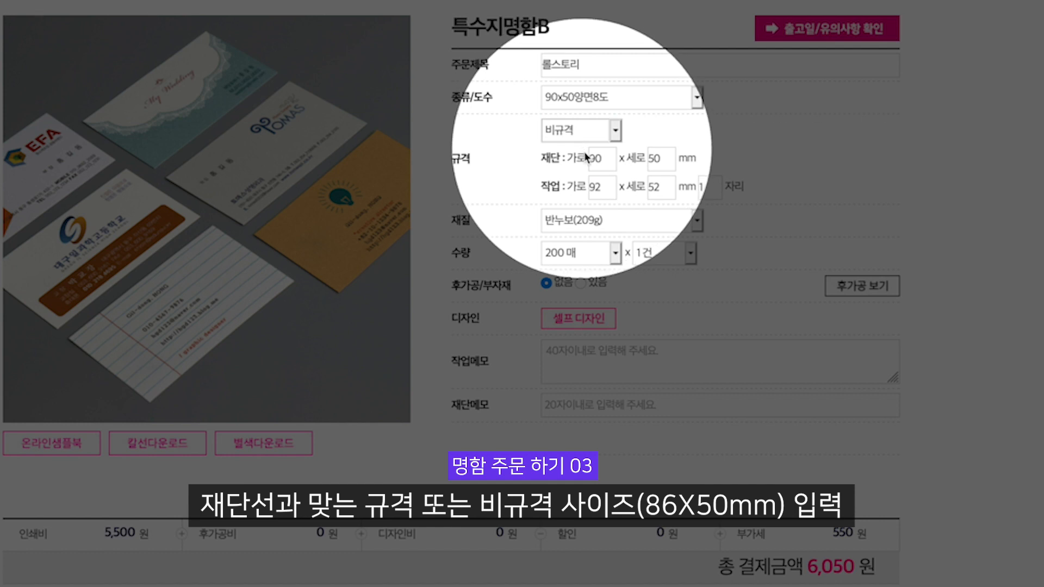
pyautogui.write('86')
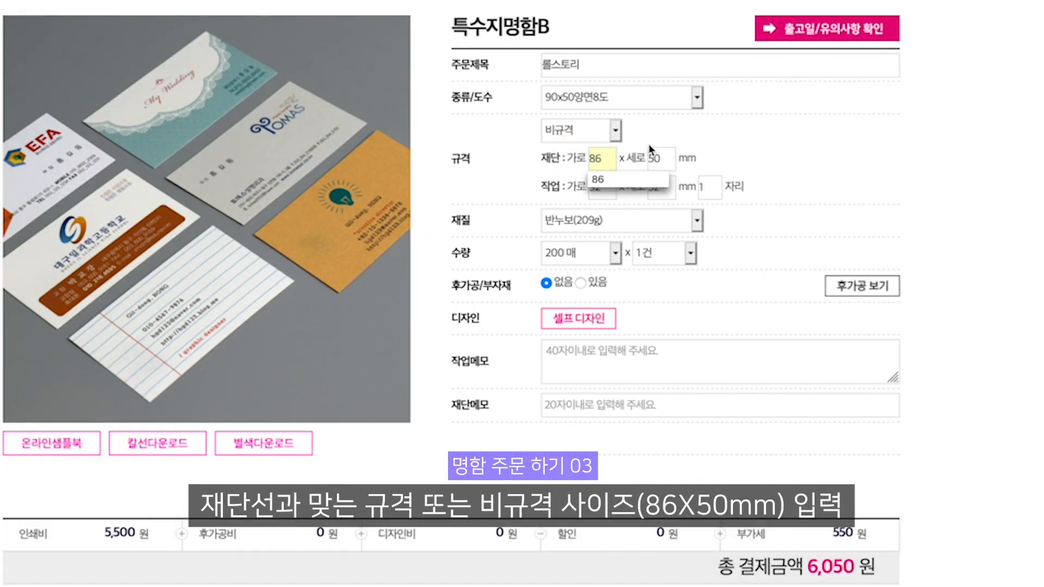
pyautogui.click(656, 159)
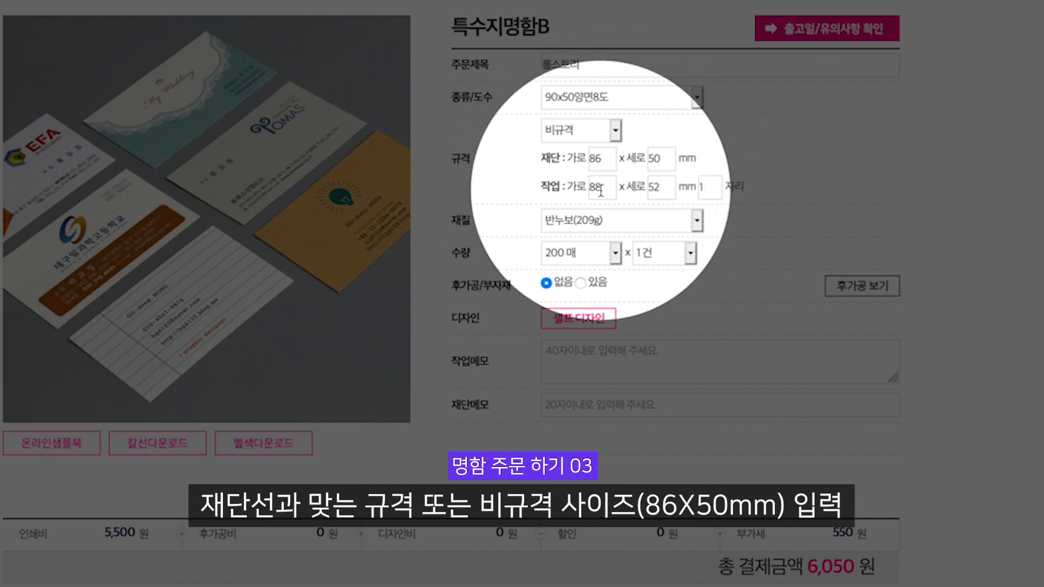
pyautogui.moveTo(602, 189); pyautogui.dragTo(588, 188)
pyautogui.moveTo(666, 190); pyautogui.dragTo(646, 189)
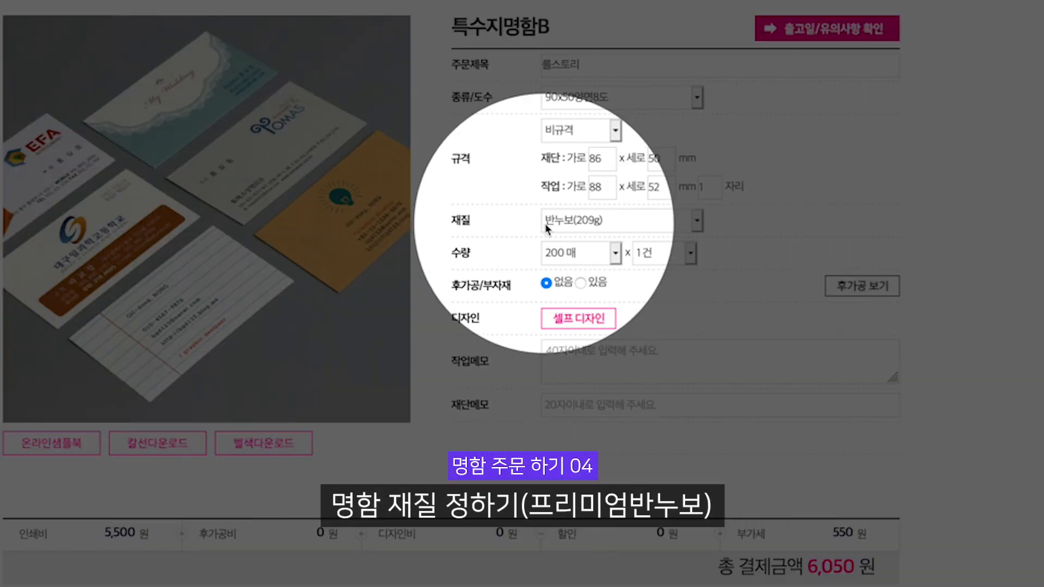
pyautogui.click(583, 221)
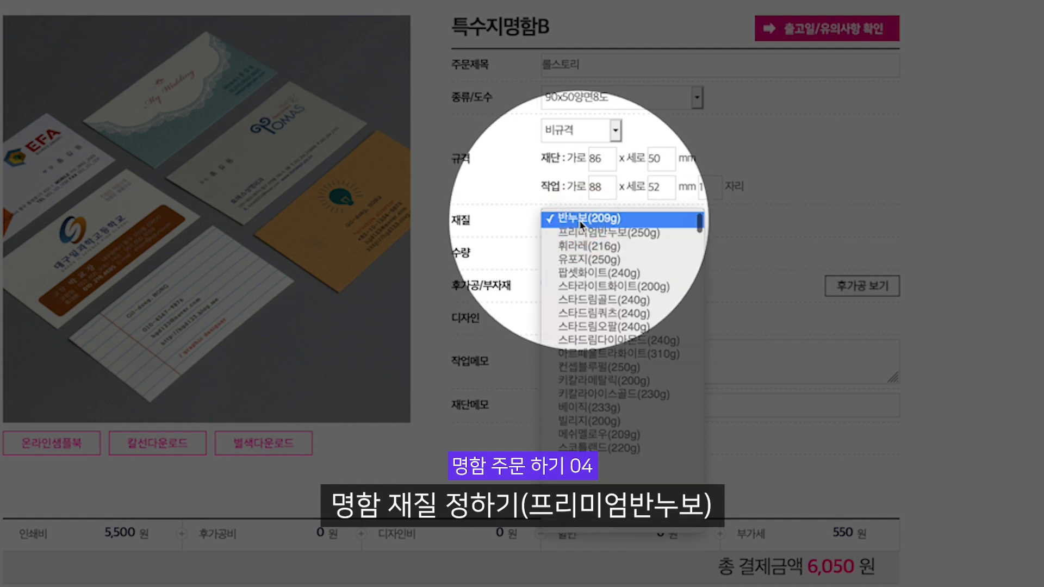
pyautogui.click(611, 235)
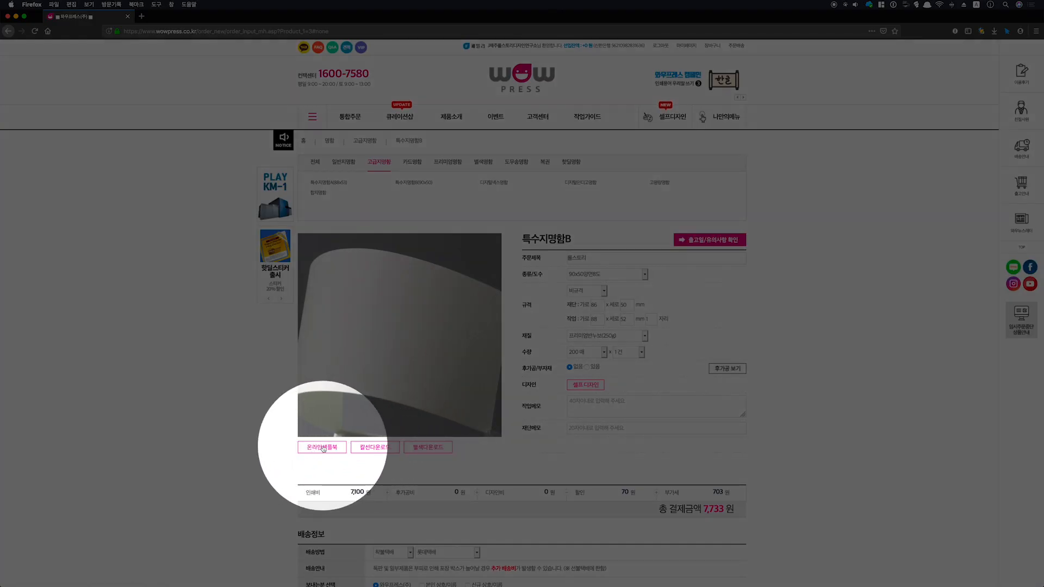
# - Browse several 명함 - 고급지명함 paper samples in the online sample book, and check the order's total payment amount
pyautogui.click(324, 449)
pyautogui.click(50, 52)
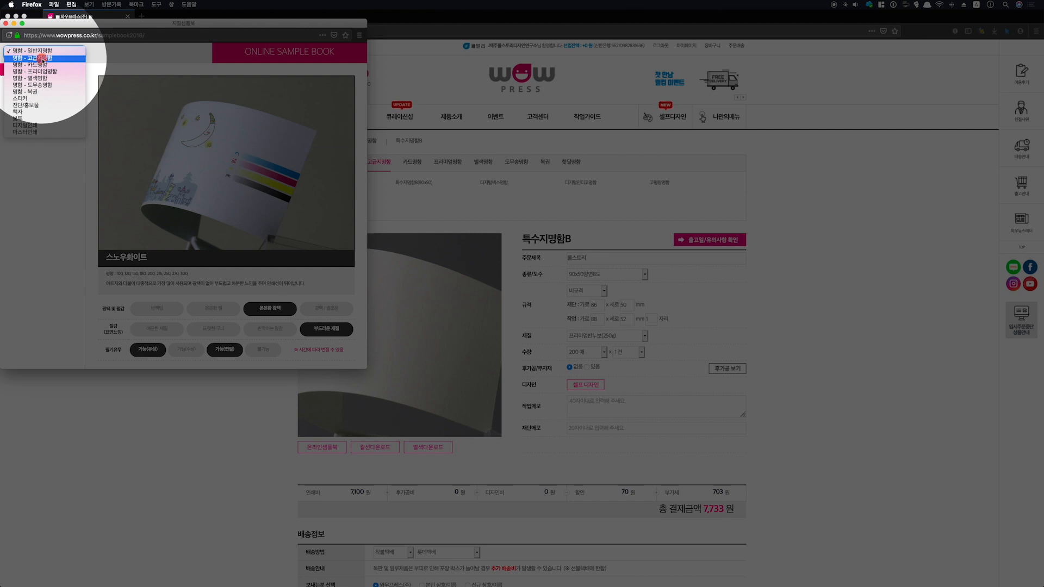
pyautogui.click(42, 58)
pyautogui.click(23, 81)
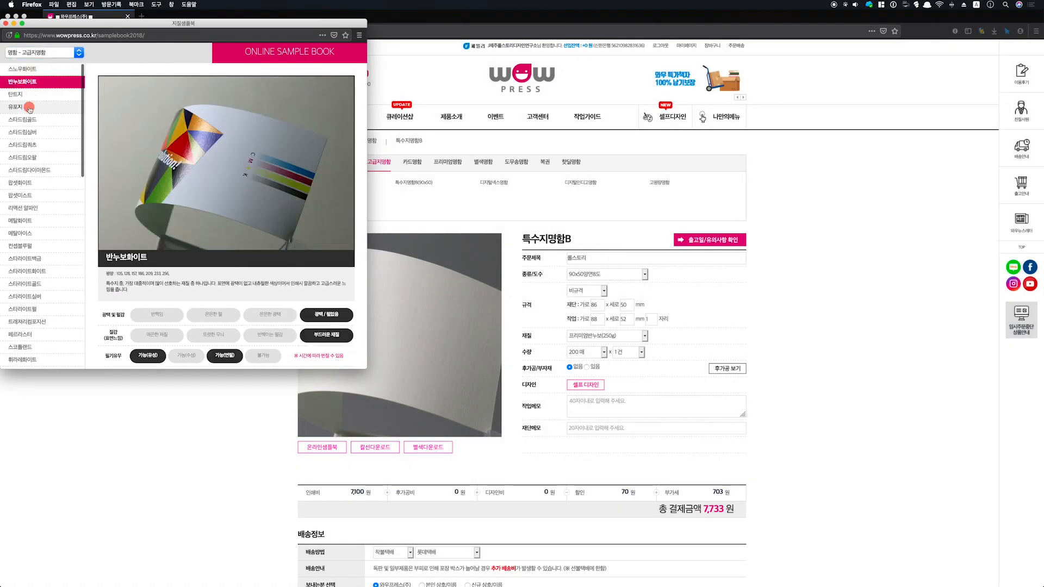
pyautogui.click(29, 107)
pyautogui.click(29, 133)
pyautogui.click(28, 157)
pyautogui.click(27, 183)
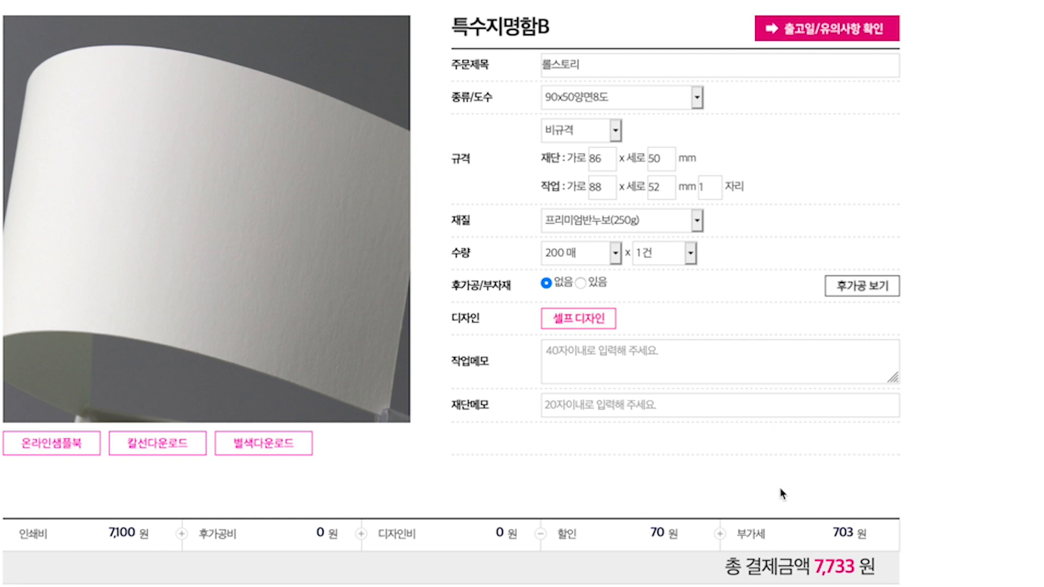
pyautogui.moveTo(814, 563); pyautogui.dragTo(856, 564)
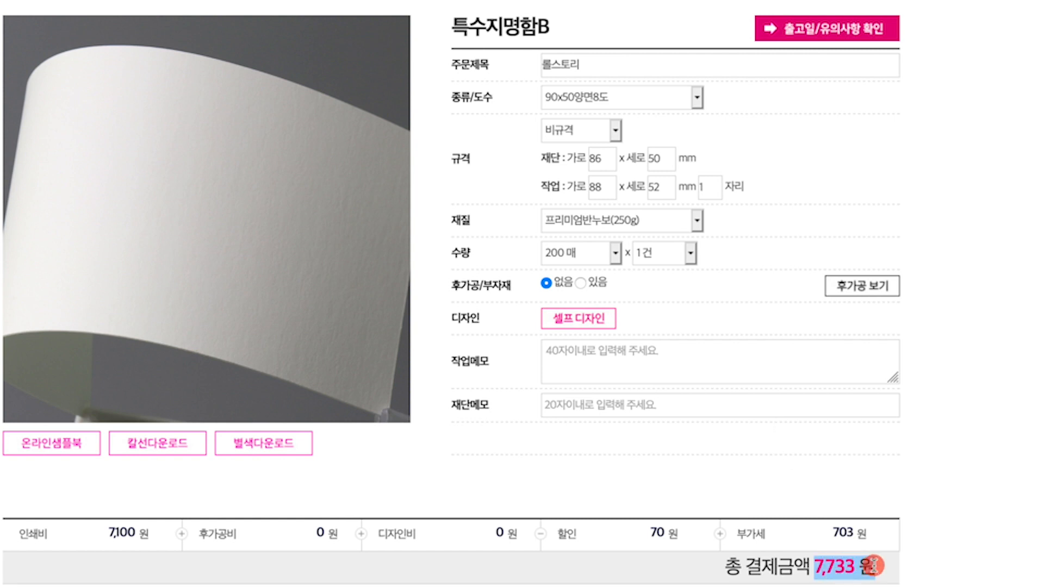
pyautogui.click(883, 570)
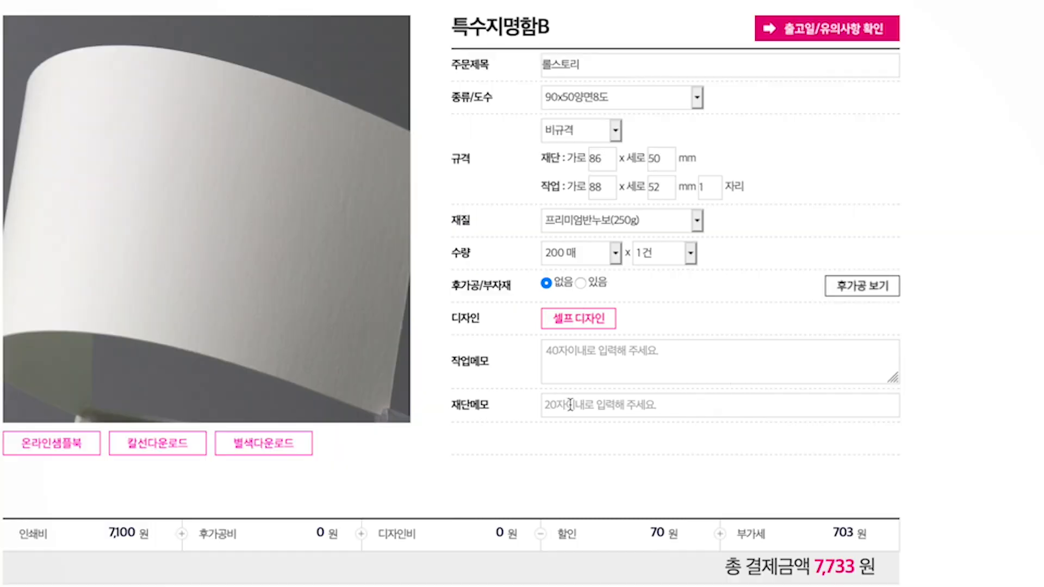
# - Enter 86x50mm 비규격 사이즈 as the trimming memo and 롤스토리디자인연구소 유튜브 보고 왔습니당 as the work memo
pyautogui.click(571, 405)
pyautogui.write('86x50mm 비규격 사이즈')
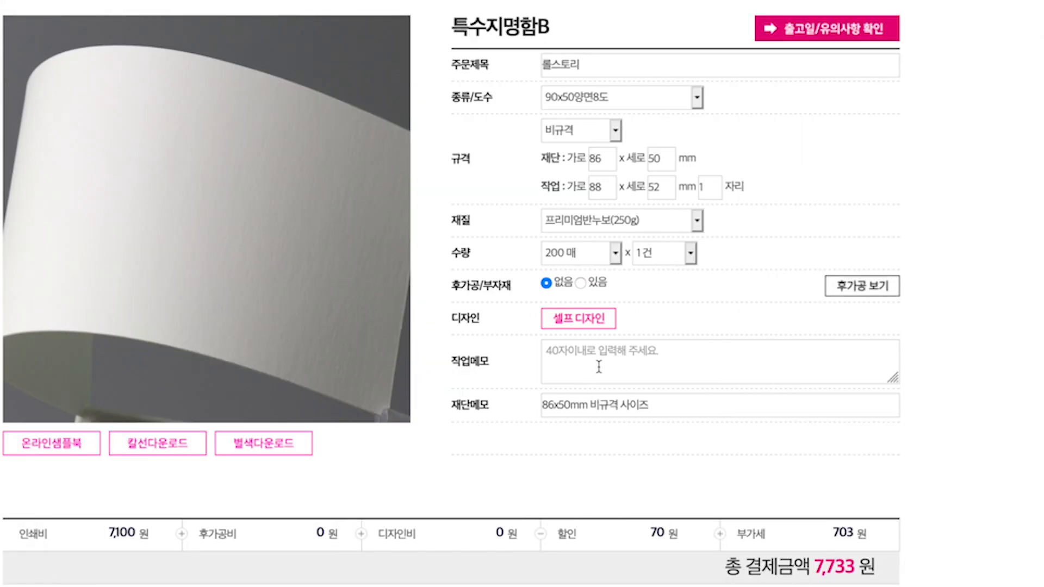
pyautogui.click(598, 367)
pyautogui.write('ㄹ')
pyautogui.press('BackSpace')
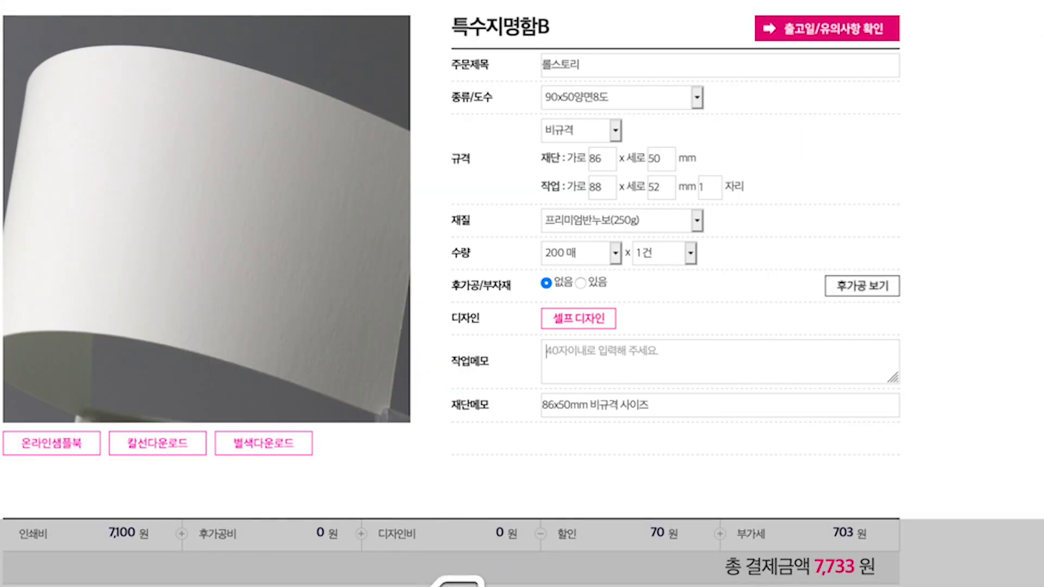
pyautogui.write('롤스토리디자인연구소 유튜브 보고 왔습니당')
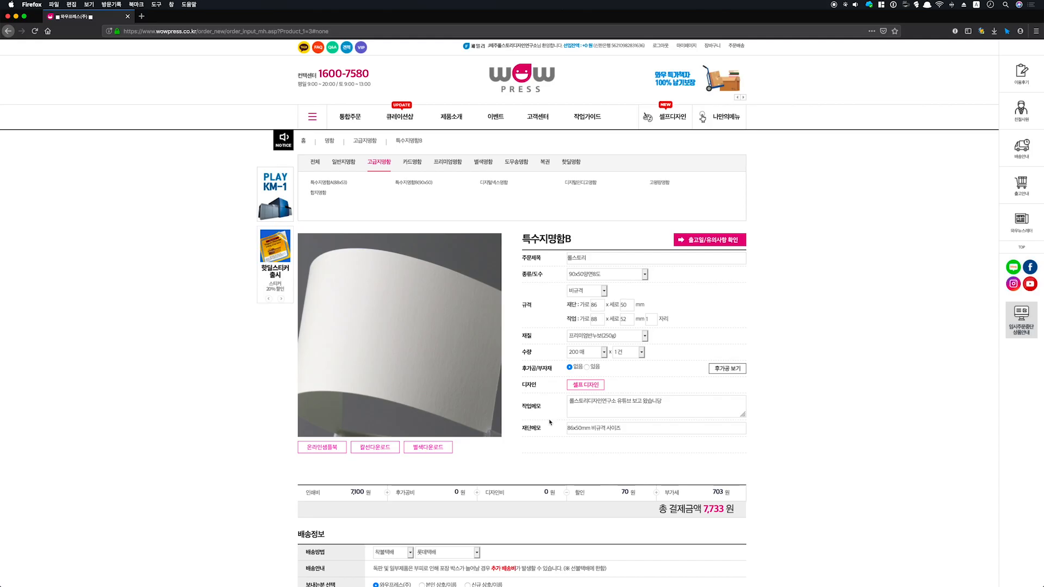
# - Set the delivery method to 선불택배 and submit the order
pyautogui.scroll(-3, 537, 419)
pyautogui.scroll(-2, 538, 419)
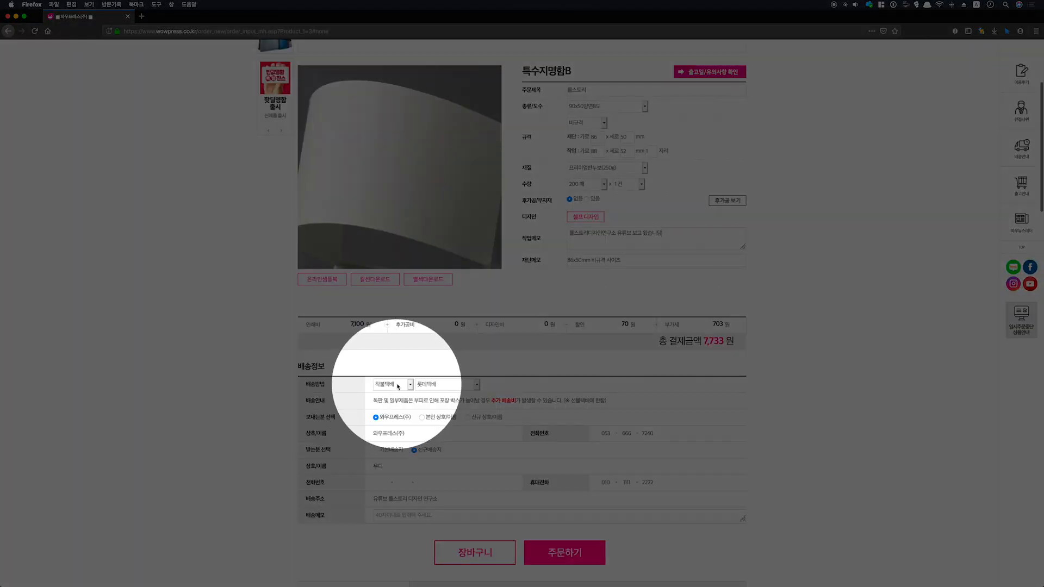
pyautogui.click(397, 385)
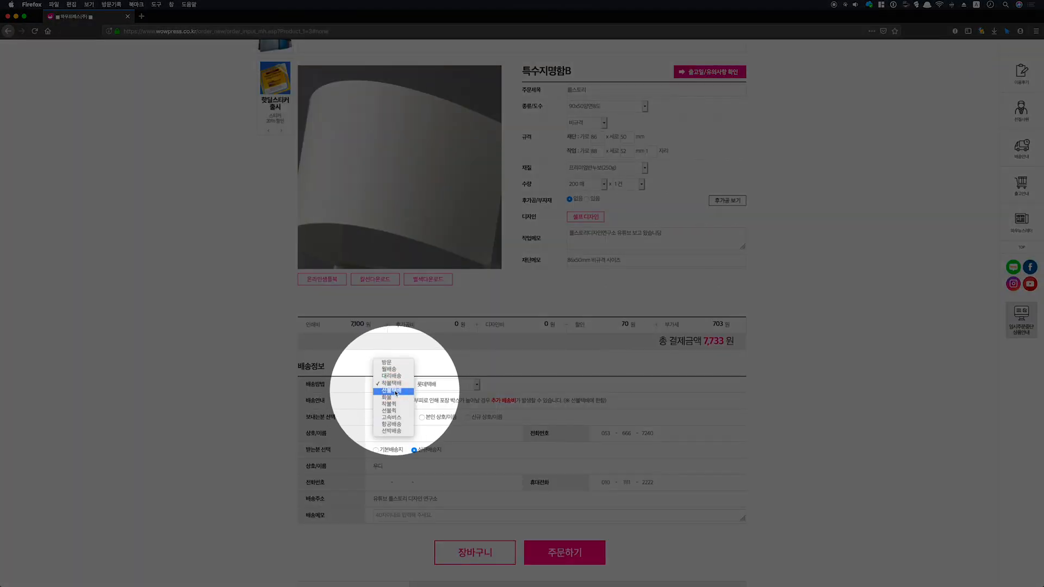
pyautogui.click(396, 391)
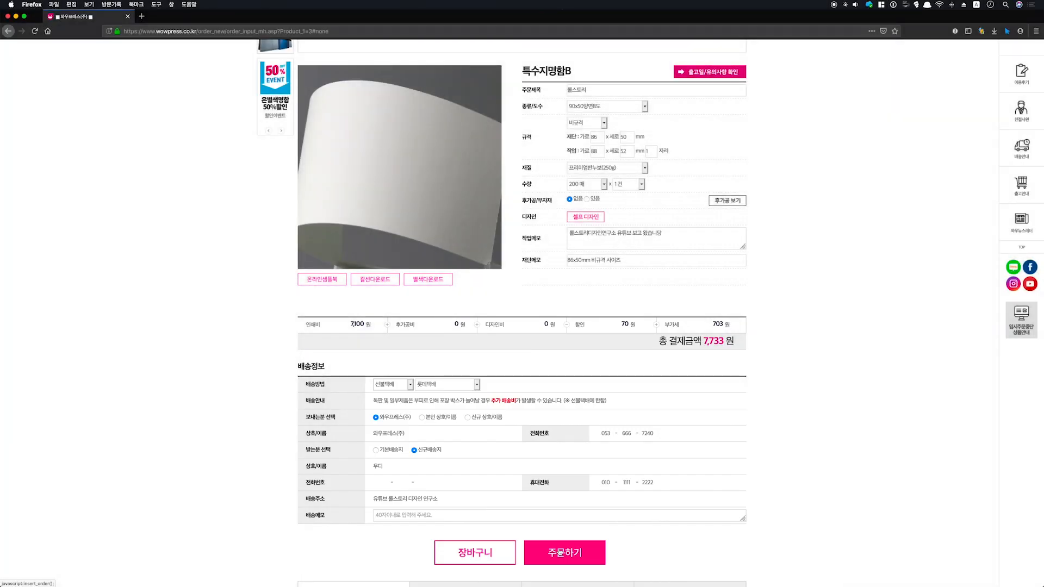
pyautogui.click(555, 552)
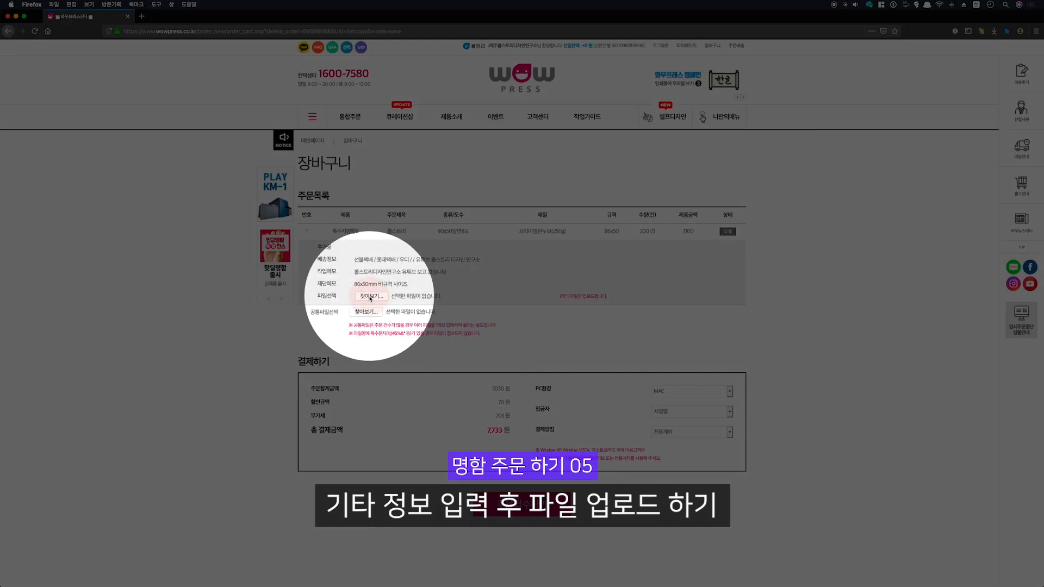
# - Attach the print-delivery file card_86x50__.ai to the order in the cart
pyautogui.click(372, 296)
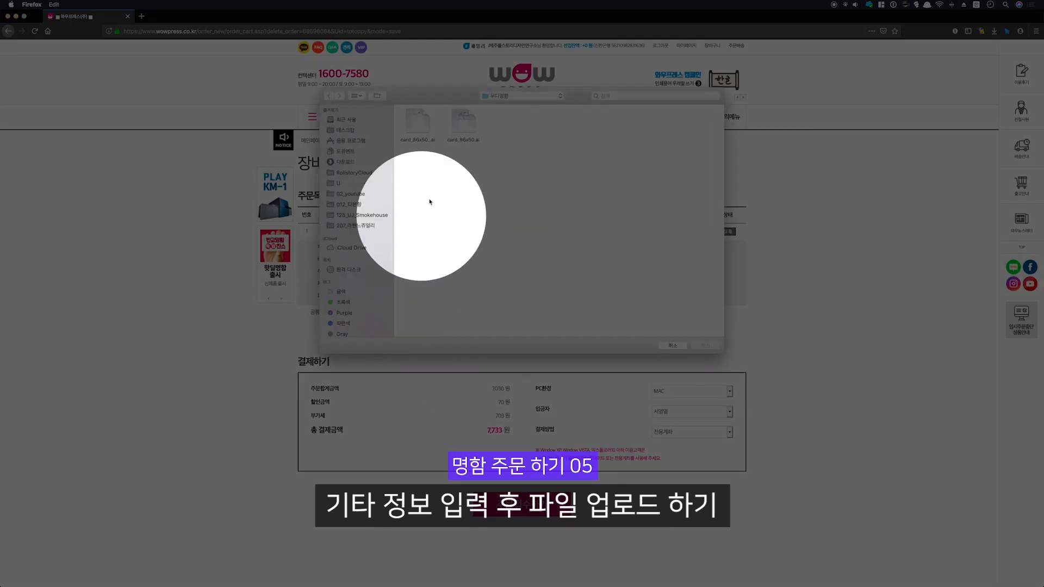
pyautogui.click(417, 129)
pyautogui.doubleClick(417, 131)
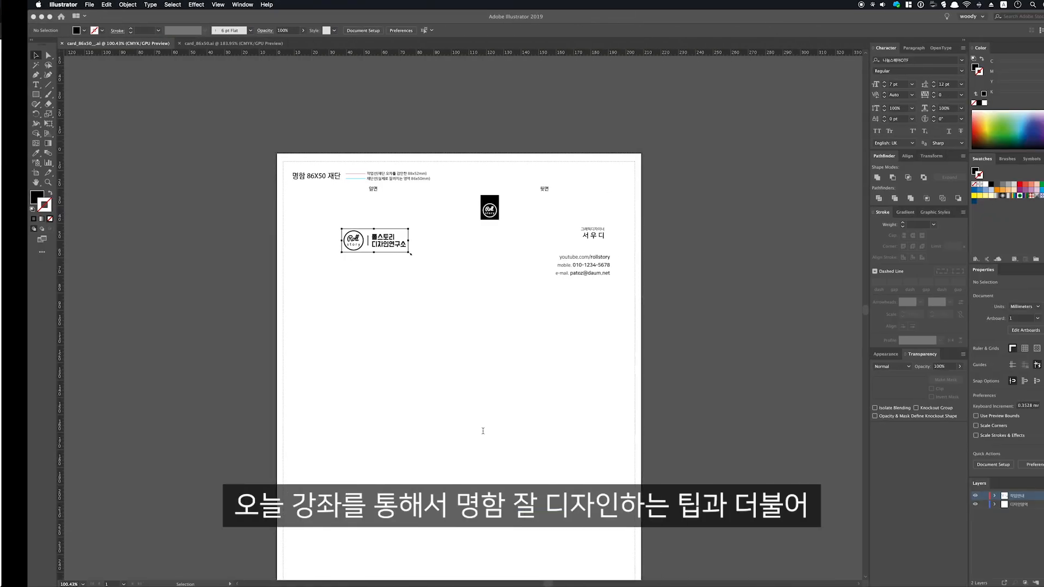
# - Switch to Illustrator and inspect the delivery file card_86x50__.ai in Outline and Preview modes, including its colourless cut-line frames
pyautogui.press('super+0')
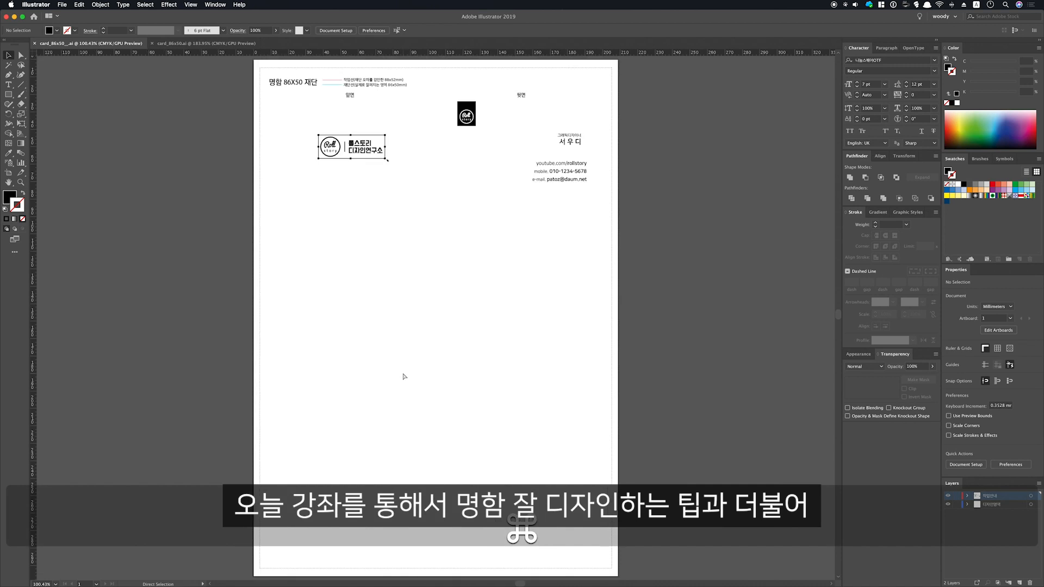
pyautogui.press('super+y')
pyautogui.press('super+y')
pyautogui.moveTo(476, 233); pyautogui.dragTo(355, 169)
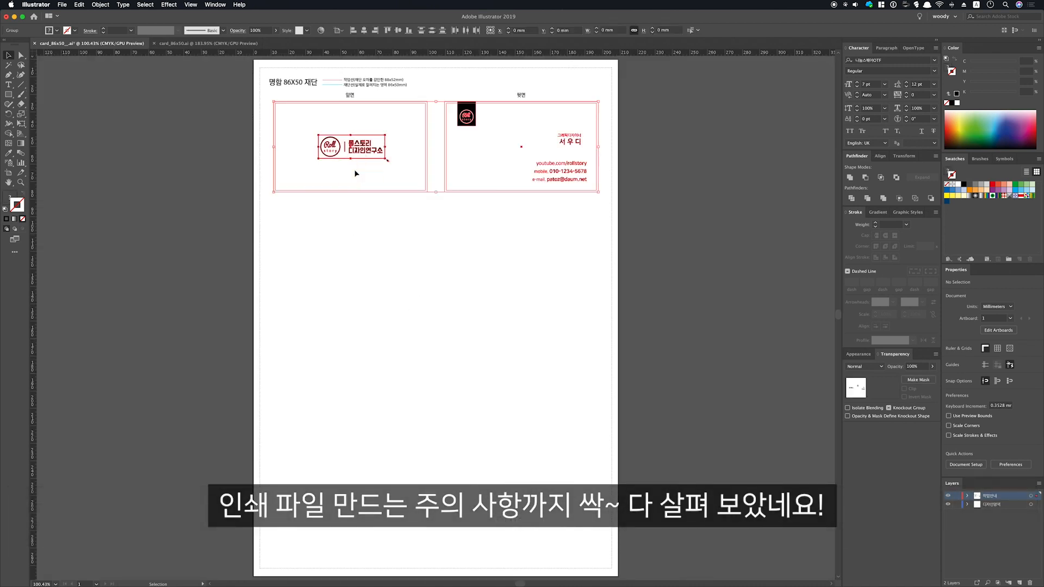
pyautogui.click(422, 236)
pyautogui.press('super+y')
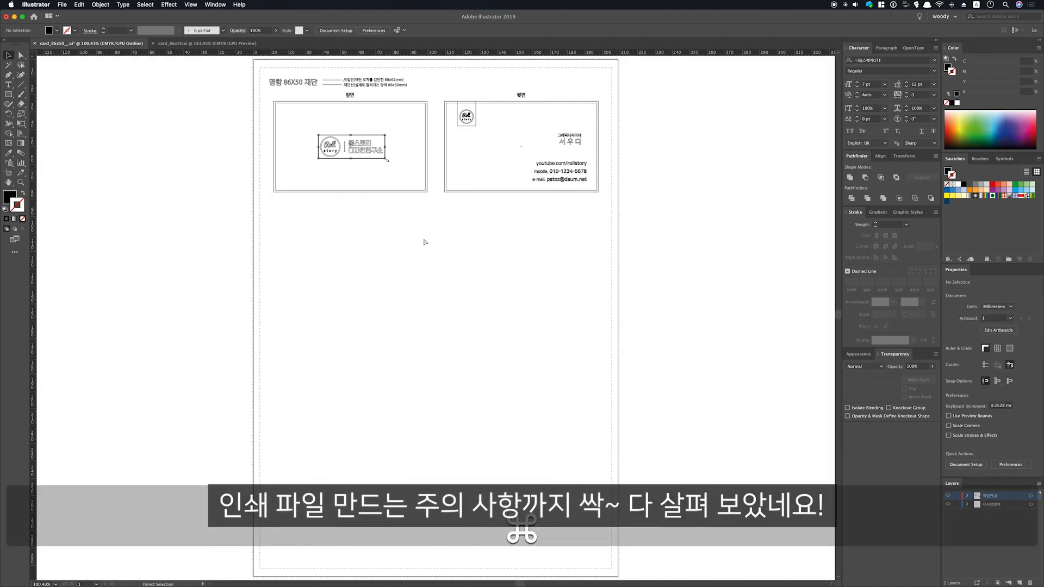
pyautogui.press('super+y')
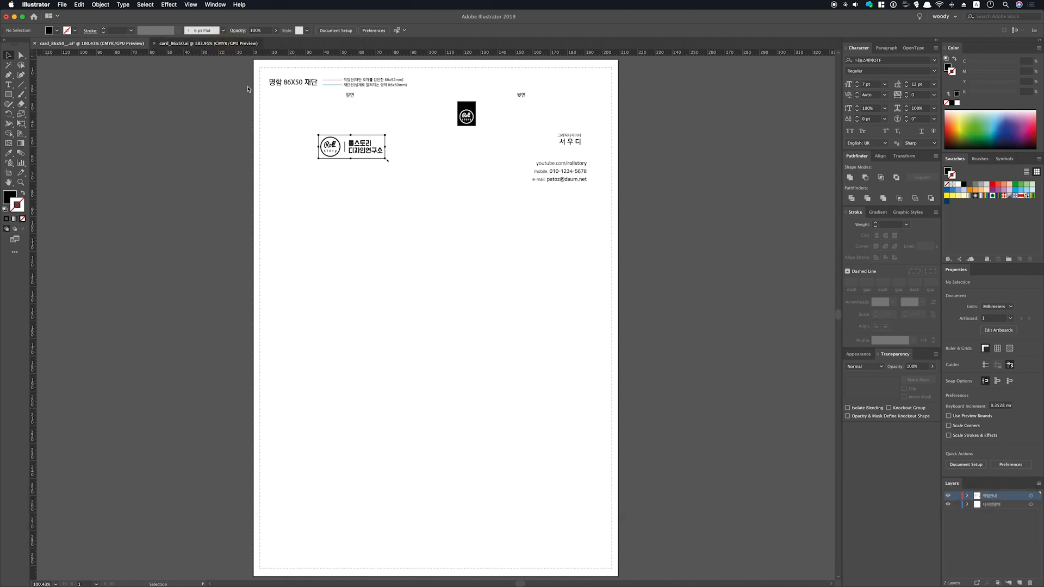
# - Switch to the original card_86x50.ai, hide the guides, and review the card layout and the 작업주의사항 notes
pyautogui.click(225, 43)
pyautogui.moveTo(229, 246); pyautogui.dragTo(259, 218)
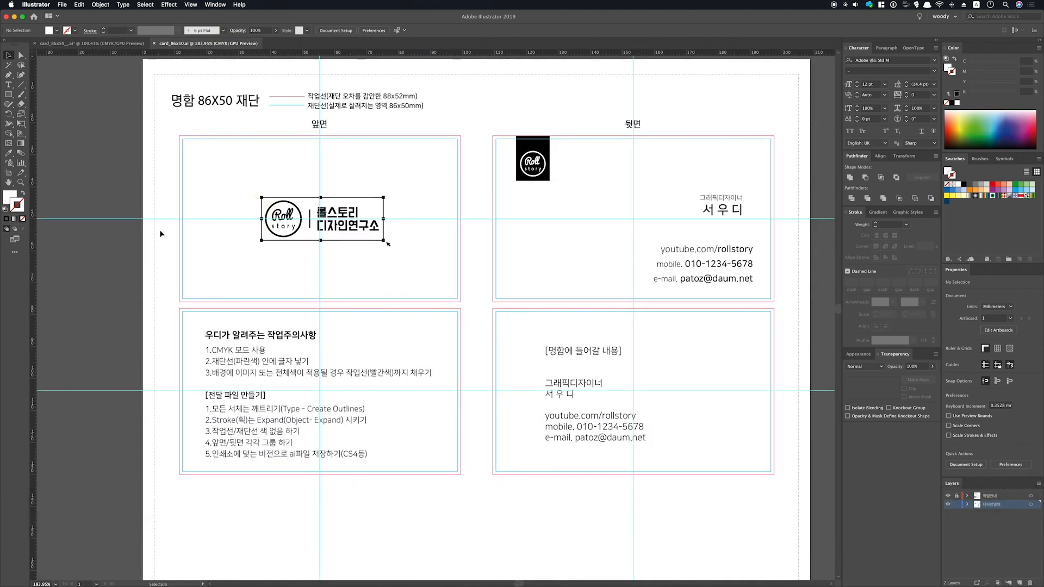
pyautogui.press('super+0')
pyautogui.press('super+semicolon')
pyautogui.press('super+semicolon')
pyautogui.press('space')
pyautogui.moveTo(229, 178); pyautogui.dragTo(508, 315)
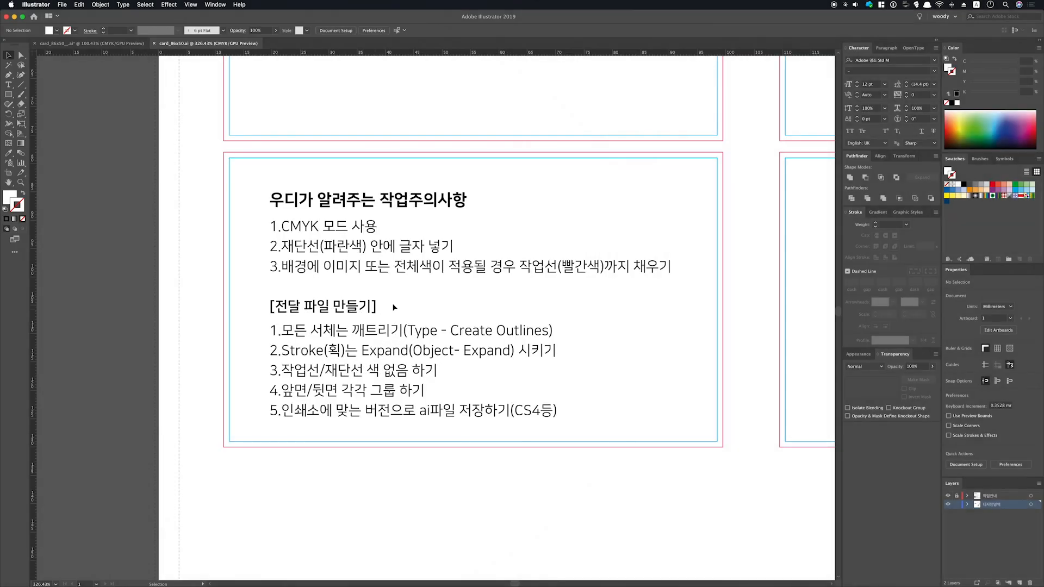
pyautogui.moveTo(392, 306); pyautogui.dragTo(344, 319)
pyautogui.press('super+0')
pyautogui.moveTo(422, 282); pyautogui.dragTo(418, 343)
pyautogui.moveTo(209, 152); pyautogui.dragTo(629, 380)
# - Delete the [명함에 들어갈 내용] text block and the two lower pairs of card frames
pyautogui.press('v')
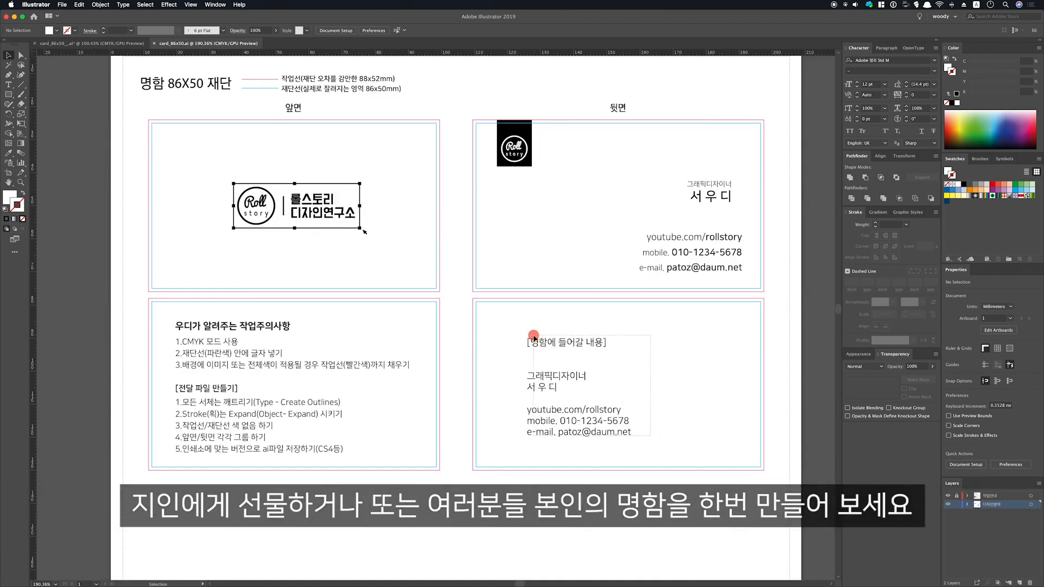
pyautogui.click(534, 338)
pyautogui.press('Delete')
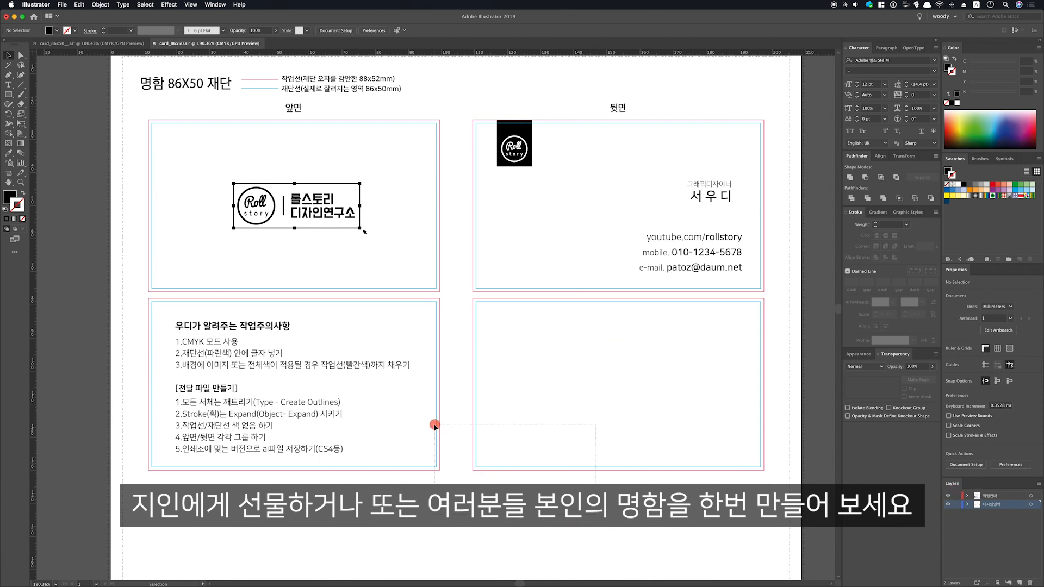
pyautogui.moveTo(435, 426); pyautogui.dragTo(434, 427)
pyautogui.press('BackSpace')
# - Select the work-line and cut-line frames of the front and back cards and set their stroke to none
pyautogui.press('super+minus')
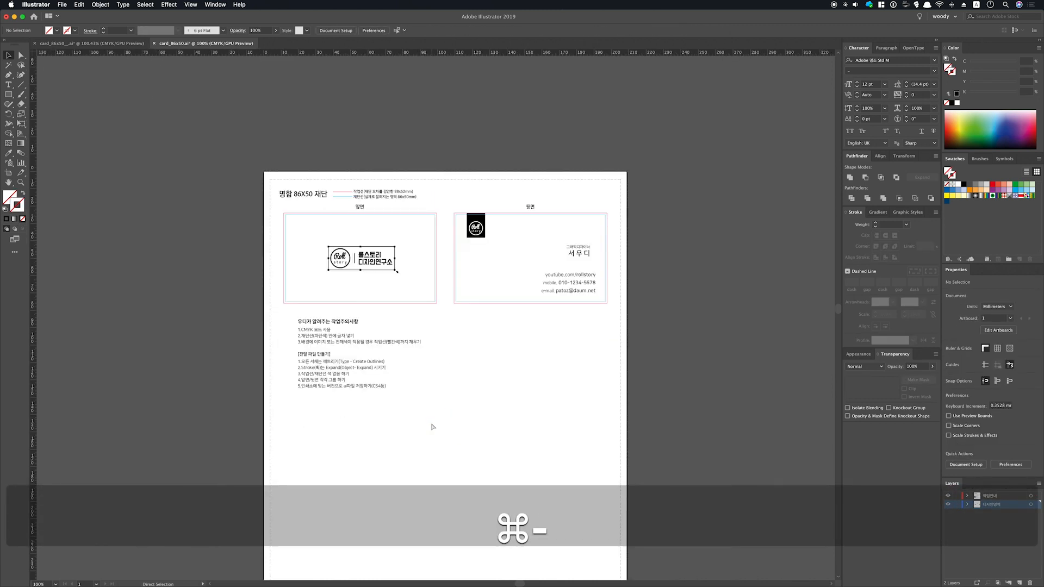
pyautogui.keyDown('super'); pyautogui.click(453, 269); pyautogui.keyUp('super')
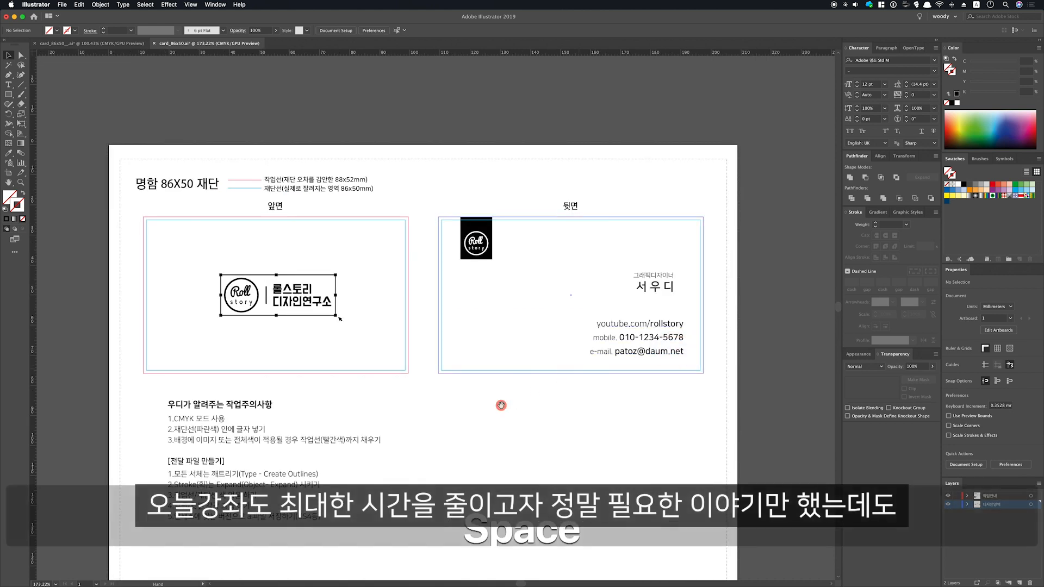
pyautogui.moveTo(501, 406); pyautogui.dragTo(547, 390)
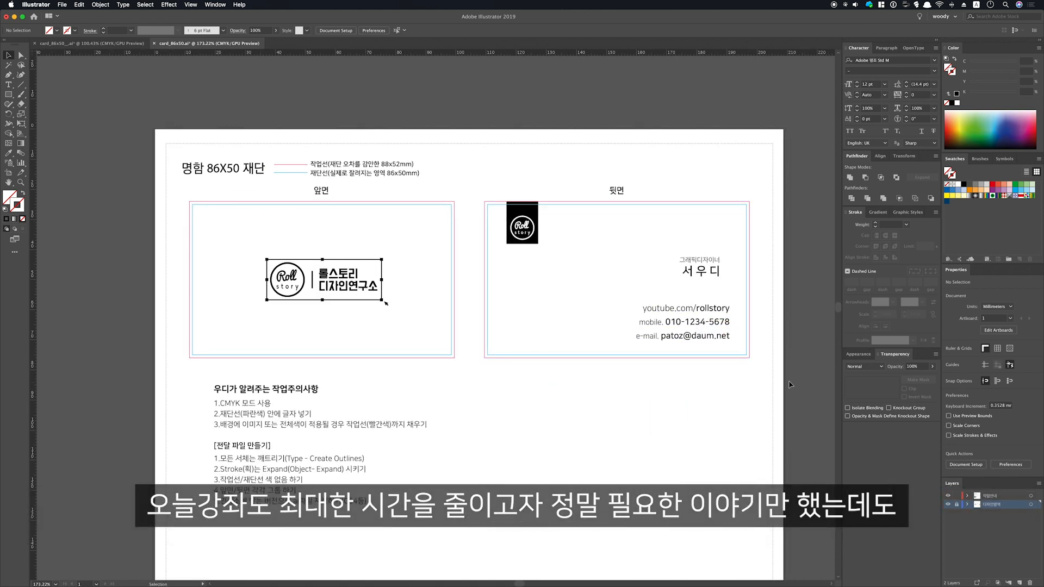
pyautogui.moveTo(568, 303); pyautogui.dragTo(393, 315)
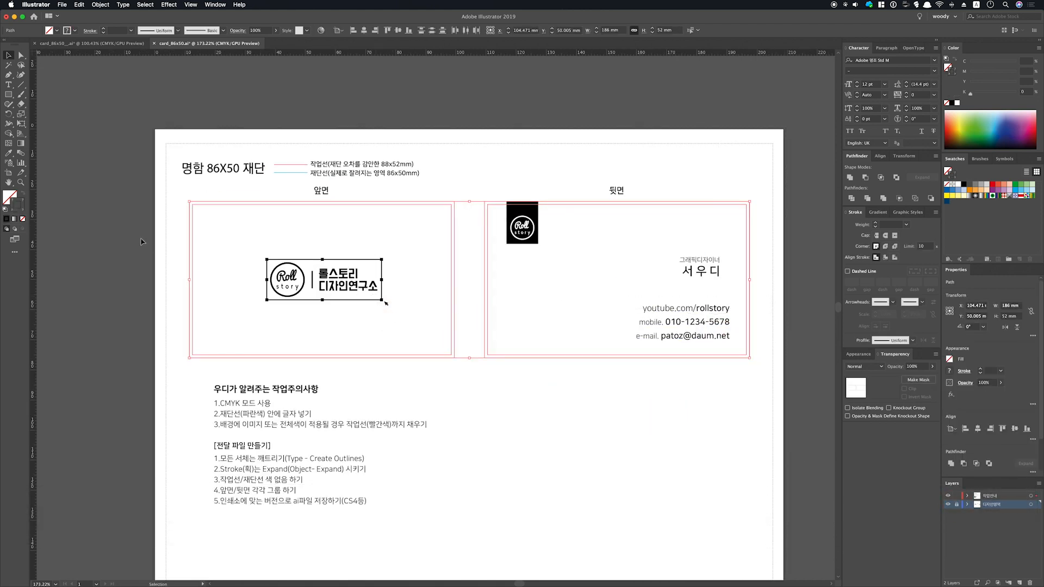
pyautogui.click(23, 219)
pyautogui.click(545, 426)
# - Check the colourless card frames by switching between Outline and Preview modes
pyautogui.press('super+y')
pyautogui.moveTo(504, 348); pyautogui.dragTo(416, 333)
pyautogui.click(516, 401)
pyautogui.press('super+y')
pyautogui.press('super+y')
pyautogui.press('super+y')
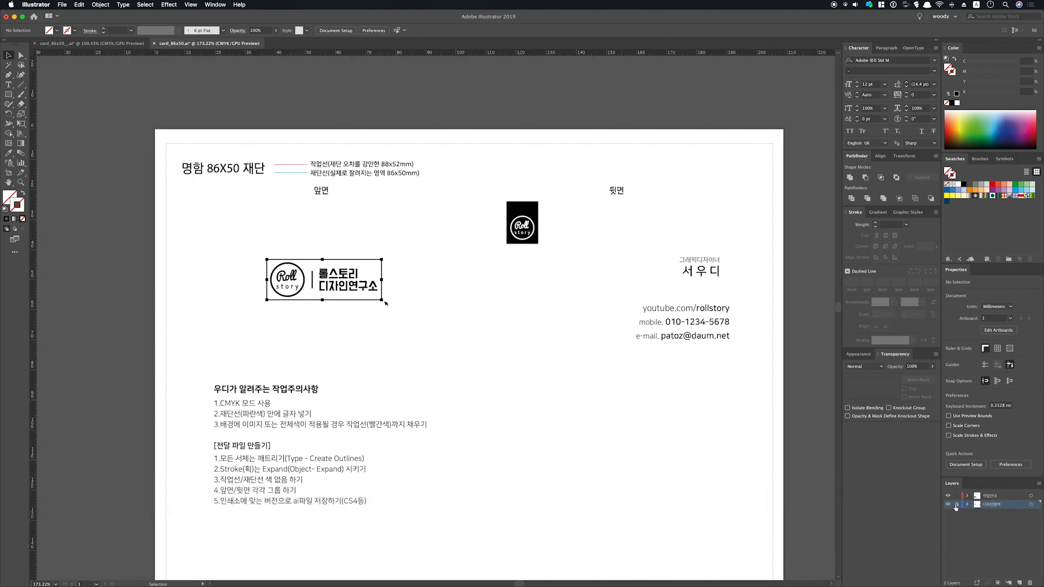
# - Convert all text in the document to outlines and expand the artwork's fills and strokes
pyautogui.press('super+a')
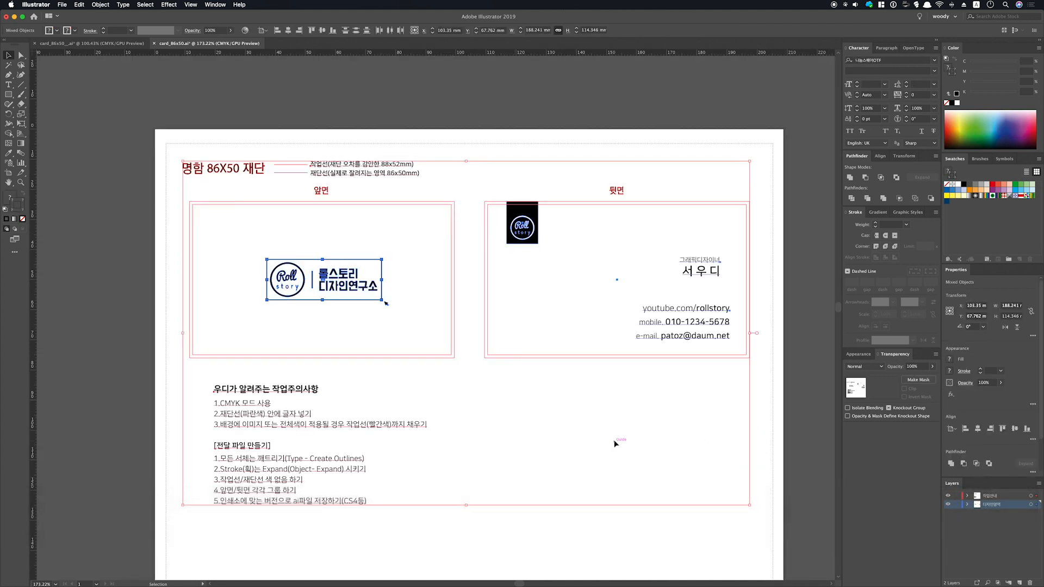
pyautogui.press('super+shift+o')
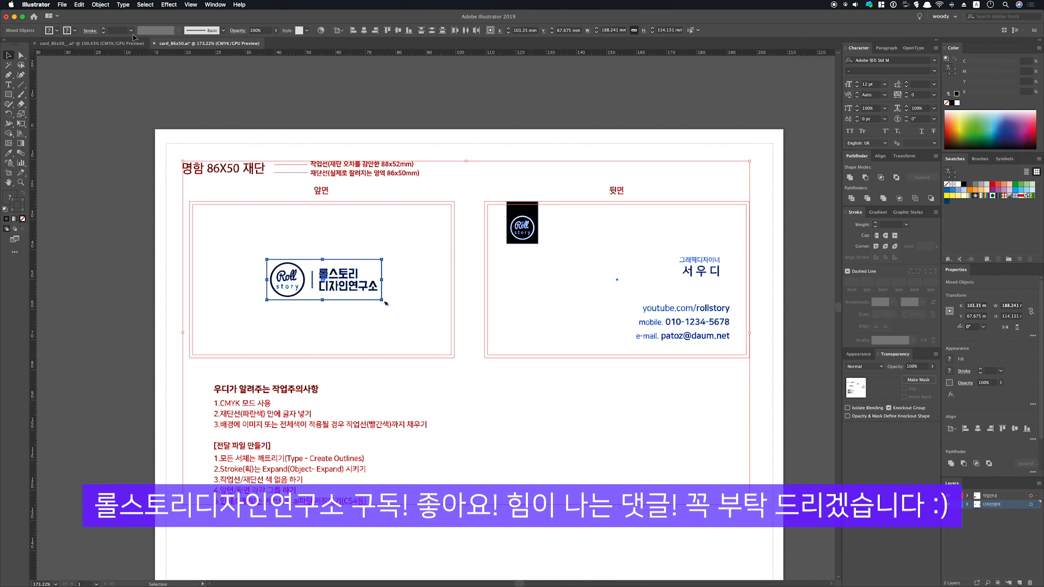
pyautogui.click(101, 5)
pyautogui.click(126, 87)
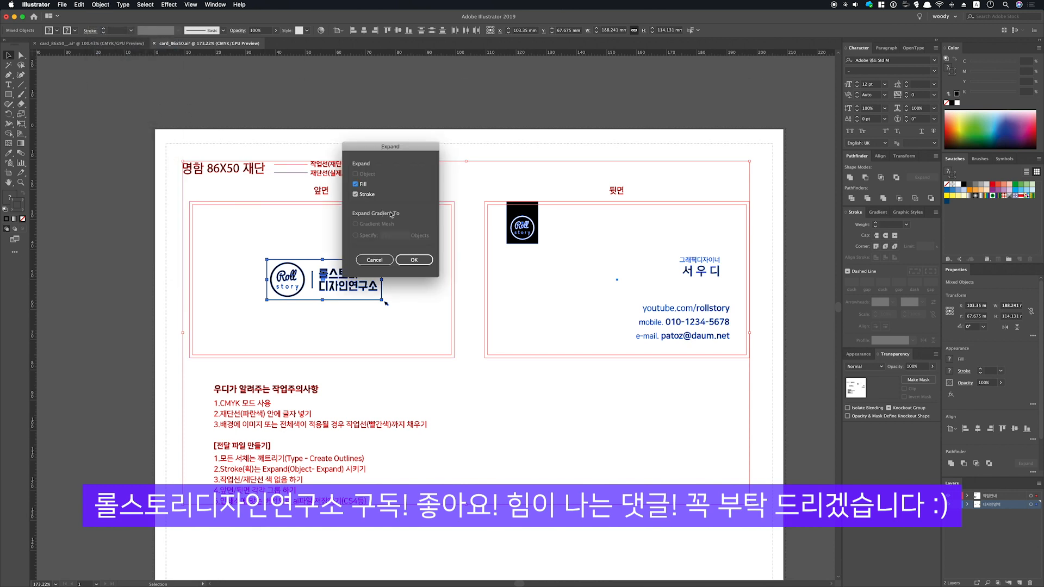
pyautogui.click(415, 261)
pyautogui.click(469, 354)
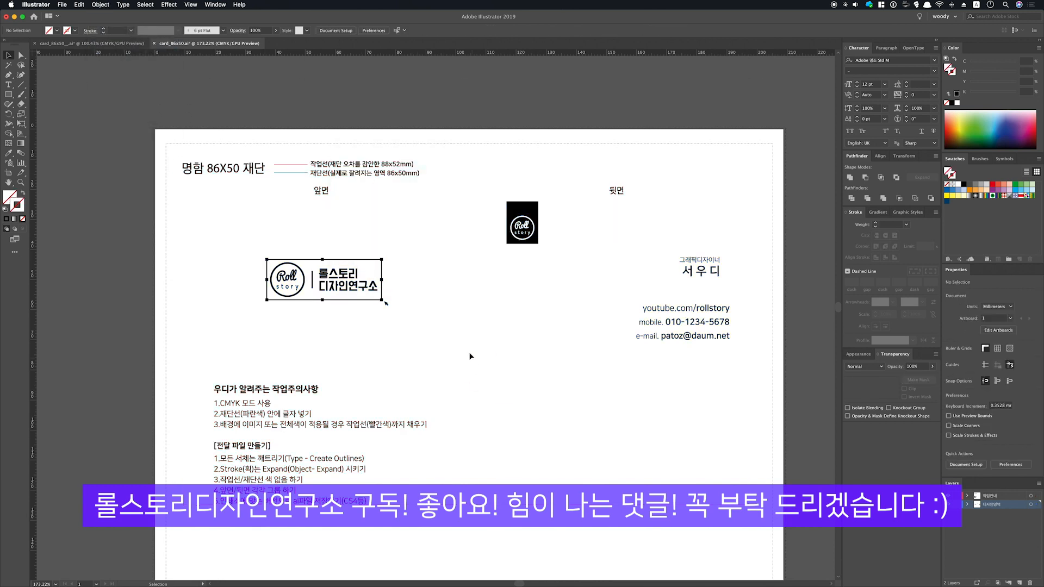
# - Group the front card's frames and logo, and separately group the back card's frames, logo and contact text
pyautogui.keyDown('shift'); pyautogui.click(184, 219); pyautogui.keyUp('shift')
pyautogui.press('super+g')
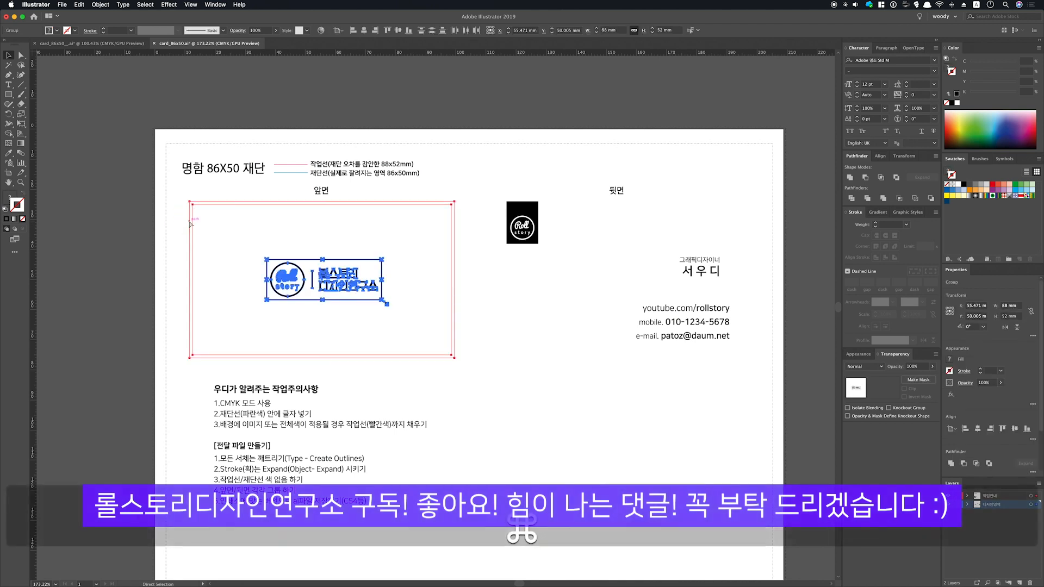
pyautogui.press('v')
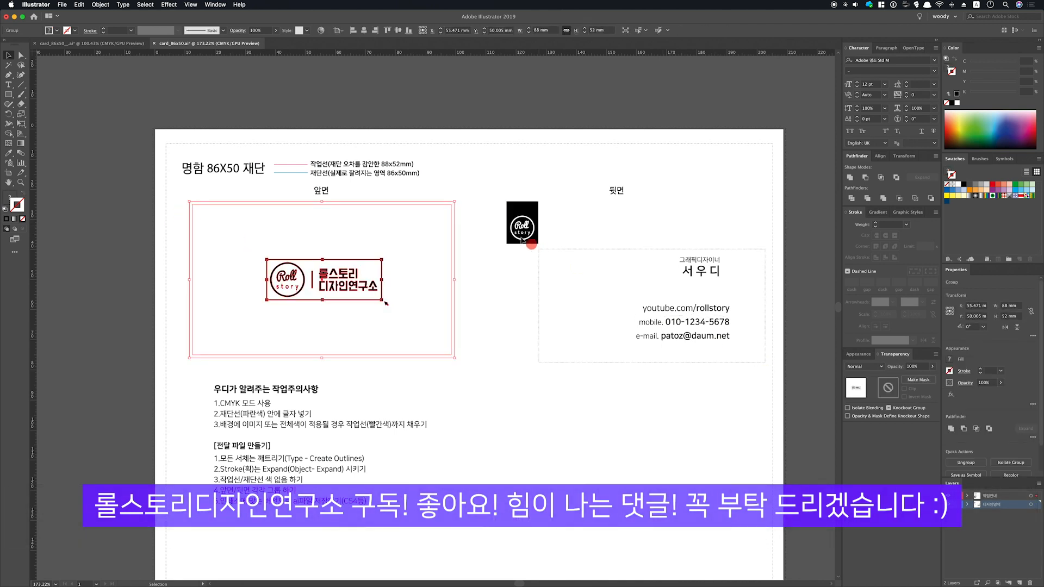
pyautogui.click(496, 215)
pyautogui.press('super+g')
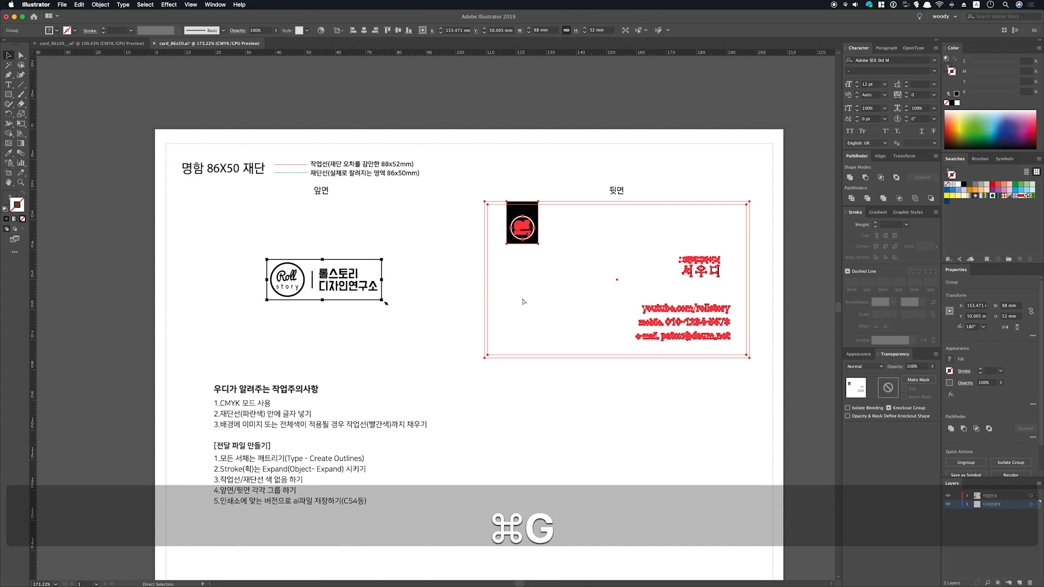
pyautogui.click(529, 381)
# - Save the card as an Illustrator file, choosing an older Illustrator version that suits the print shop
pyautogui.moveTo(535, 396); pyautogui.dragTo(555, 341)
pyautogui.press('super+s')
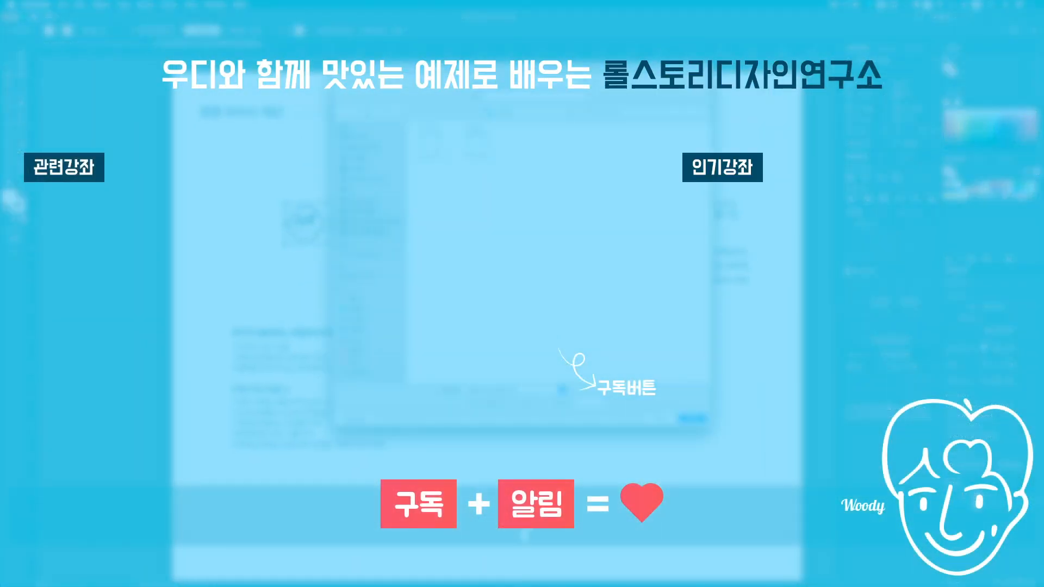
pyautogui.click(695, 419)
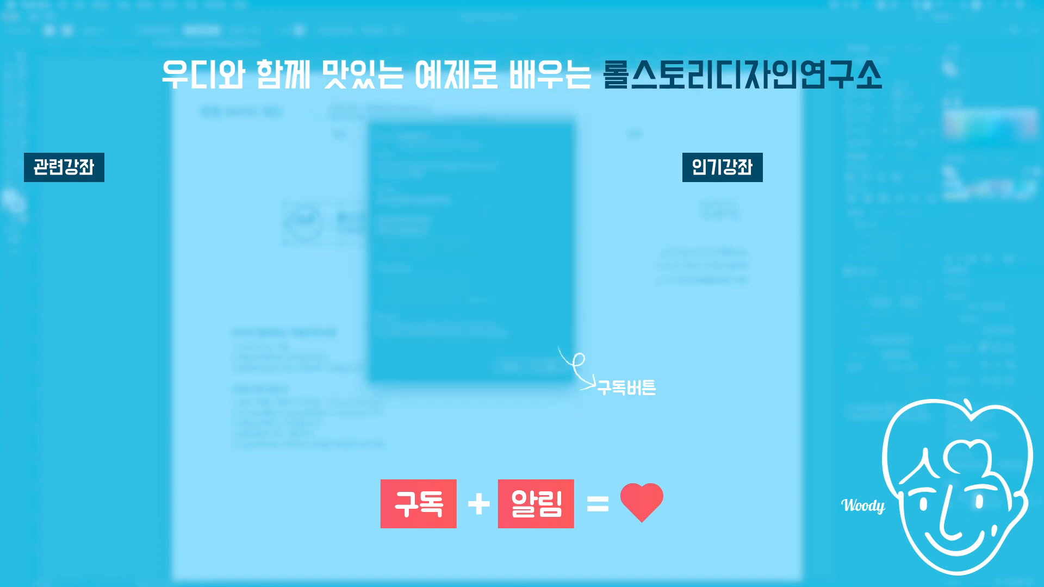
pyautogui.click(438, 137)
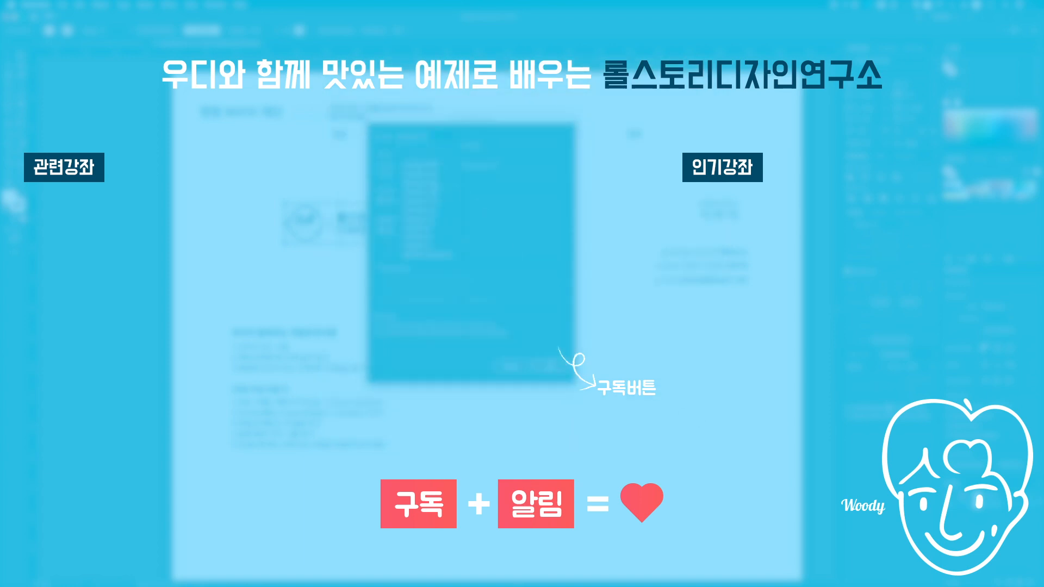
pyautogui.click(432, 183)
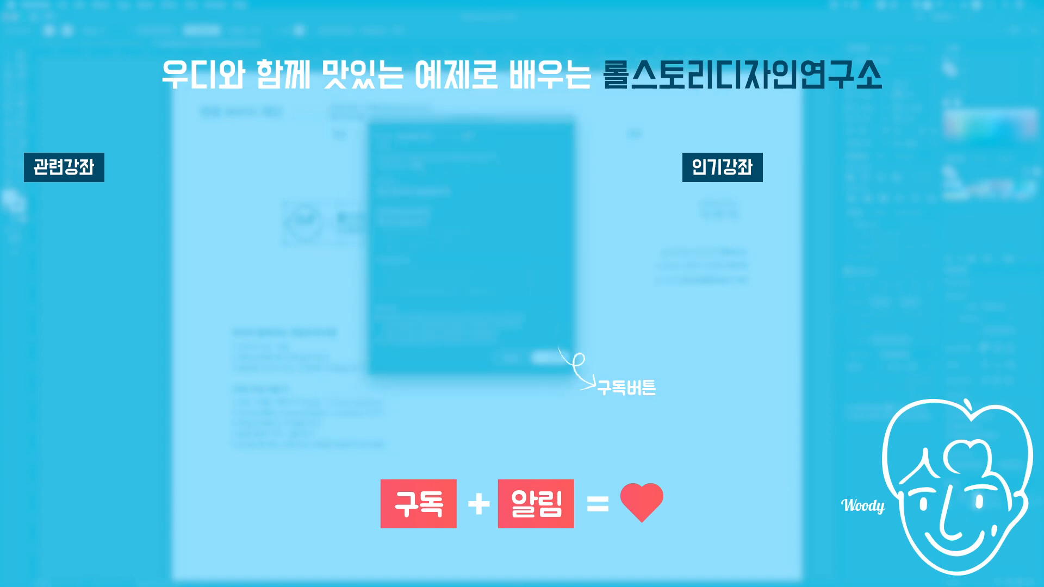